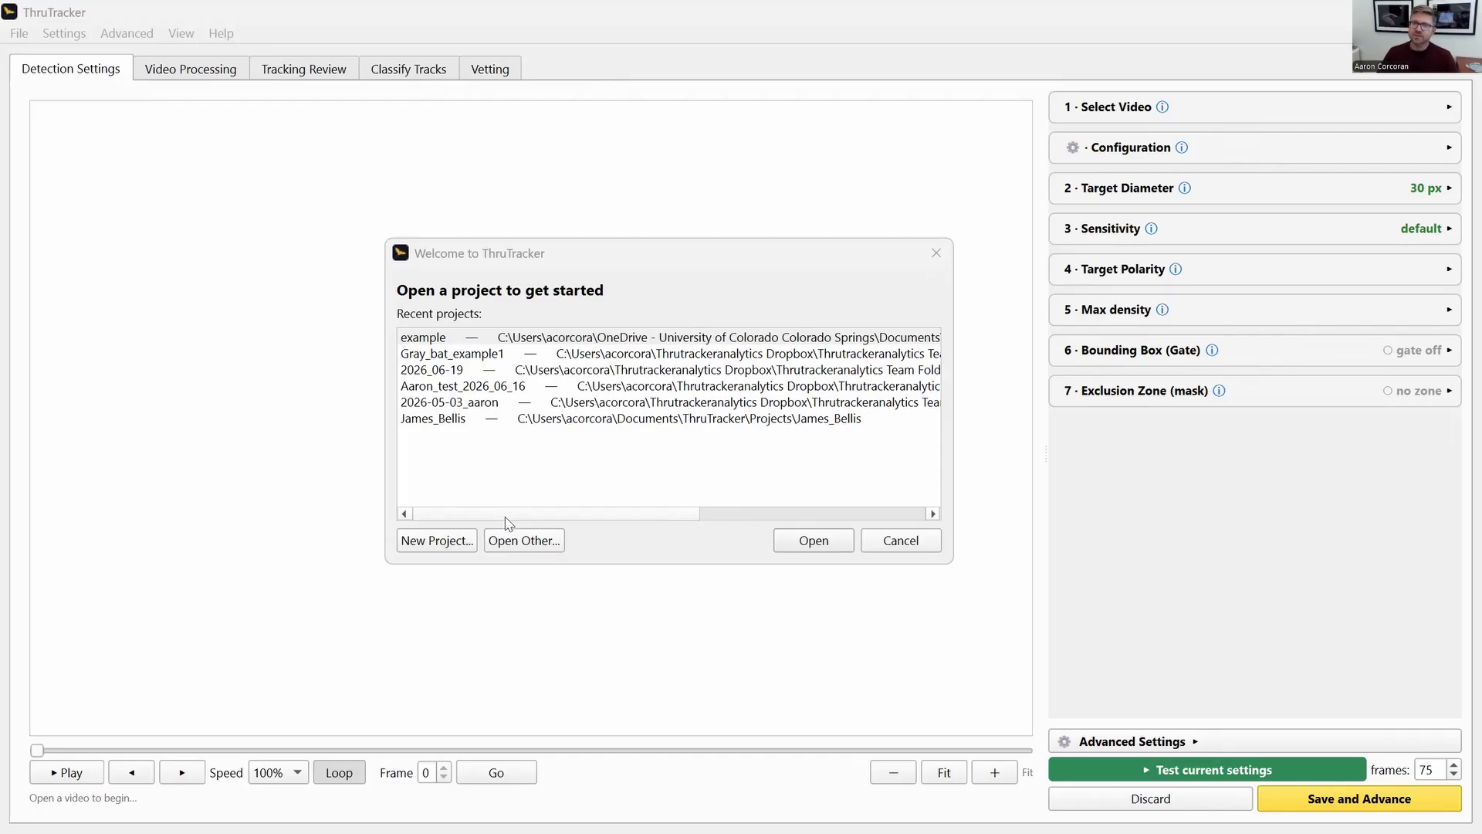
Step: Create a new project named Gray_bat_example1 in the default location
left_click(438, 542)
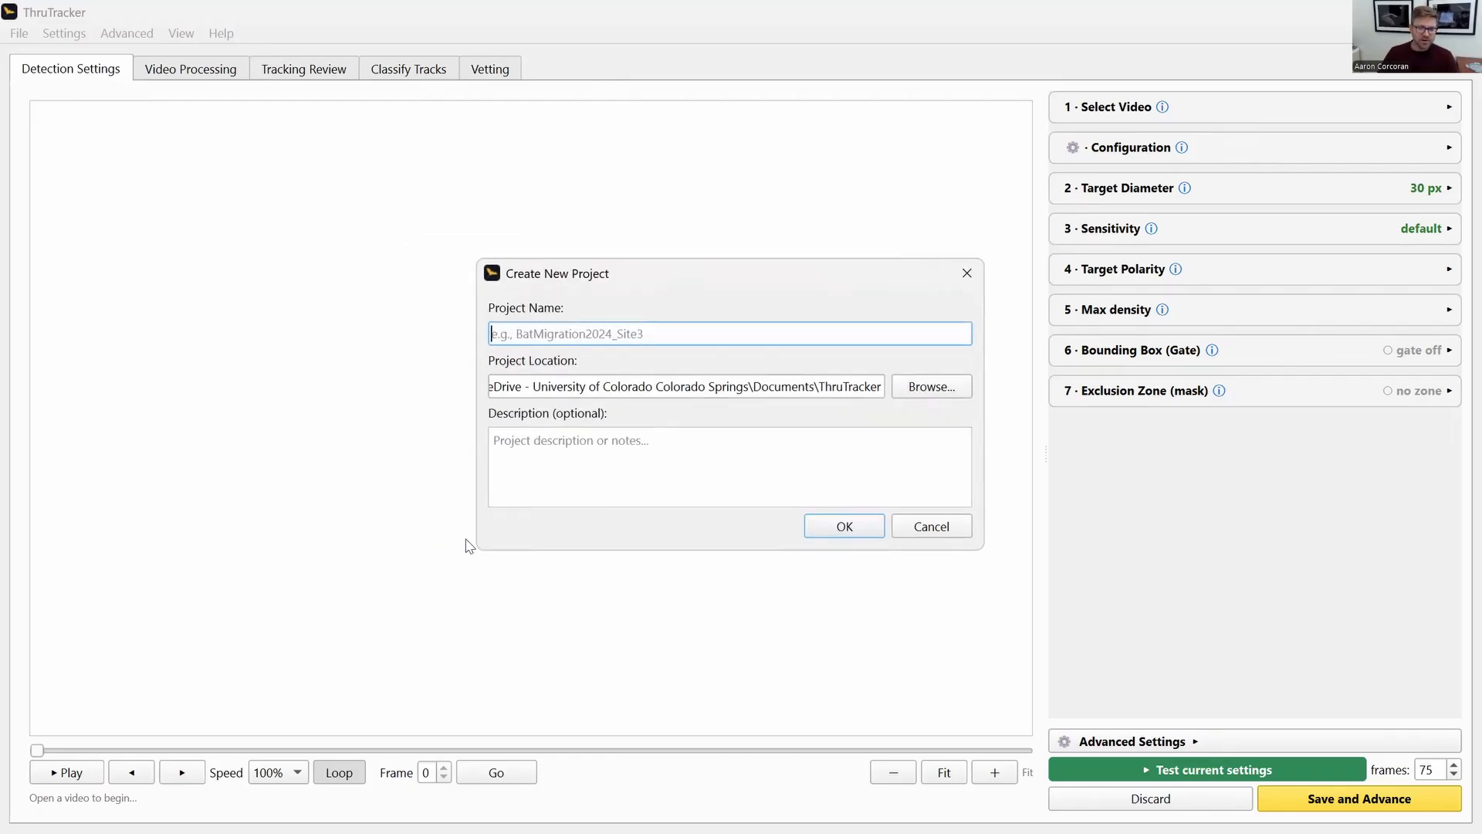
type("Gra")
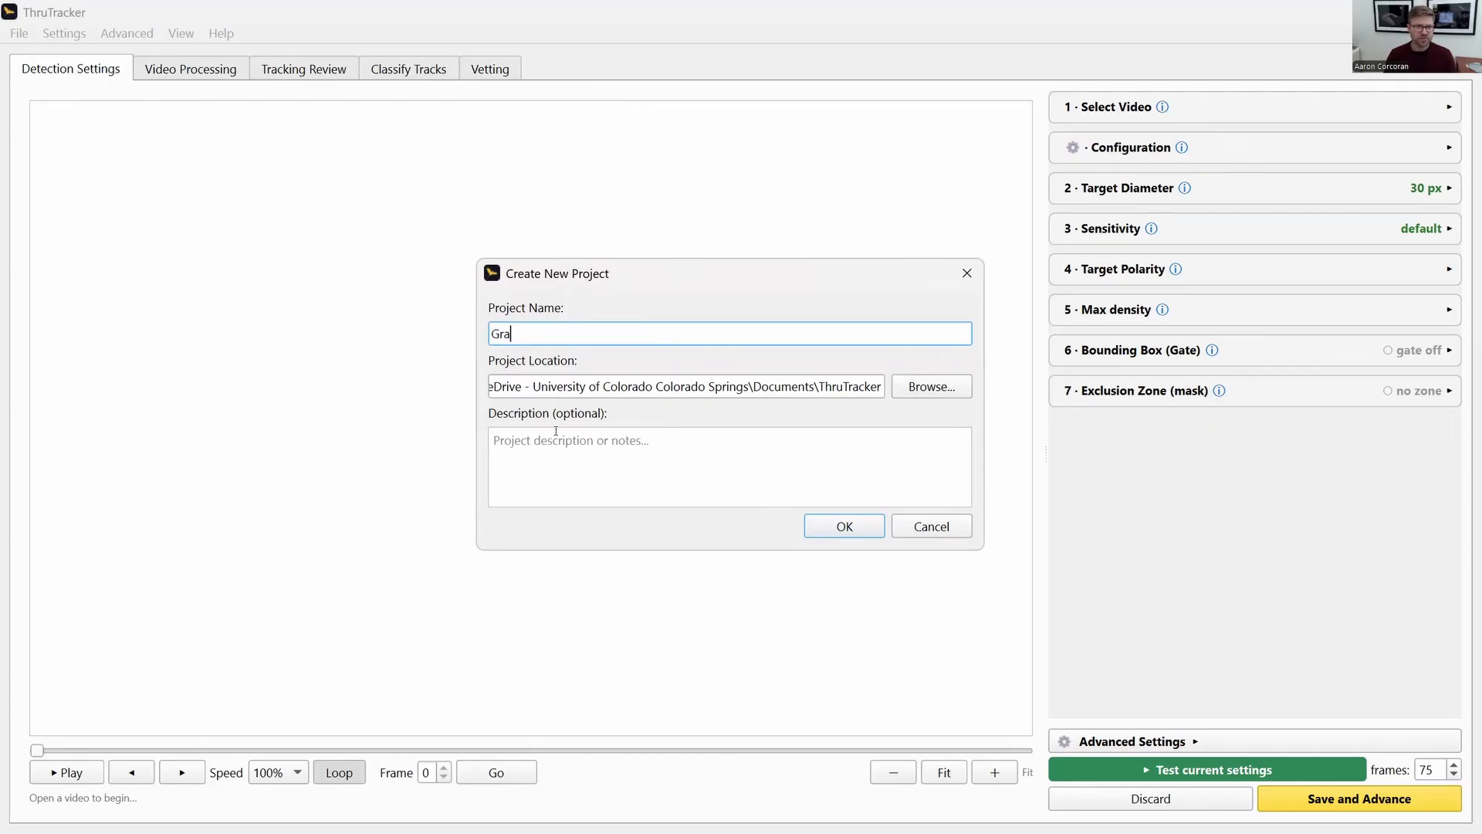
type("y_bat_example1")
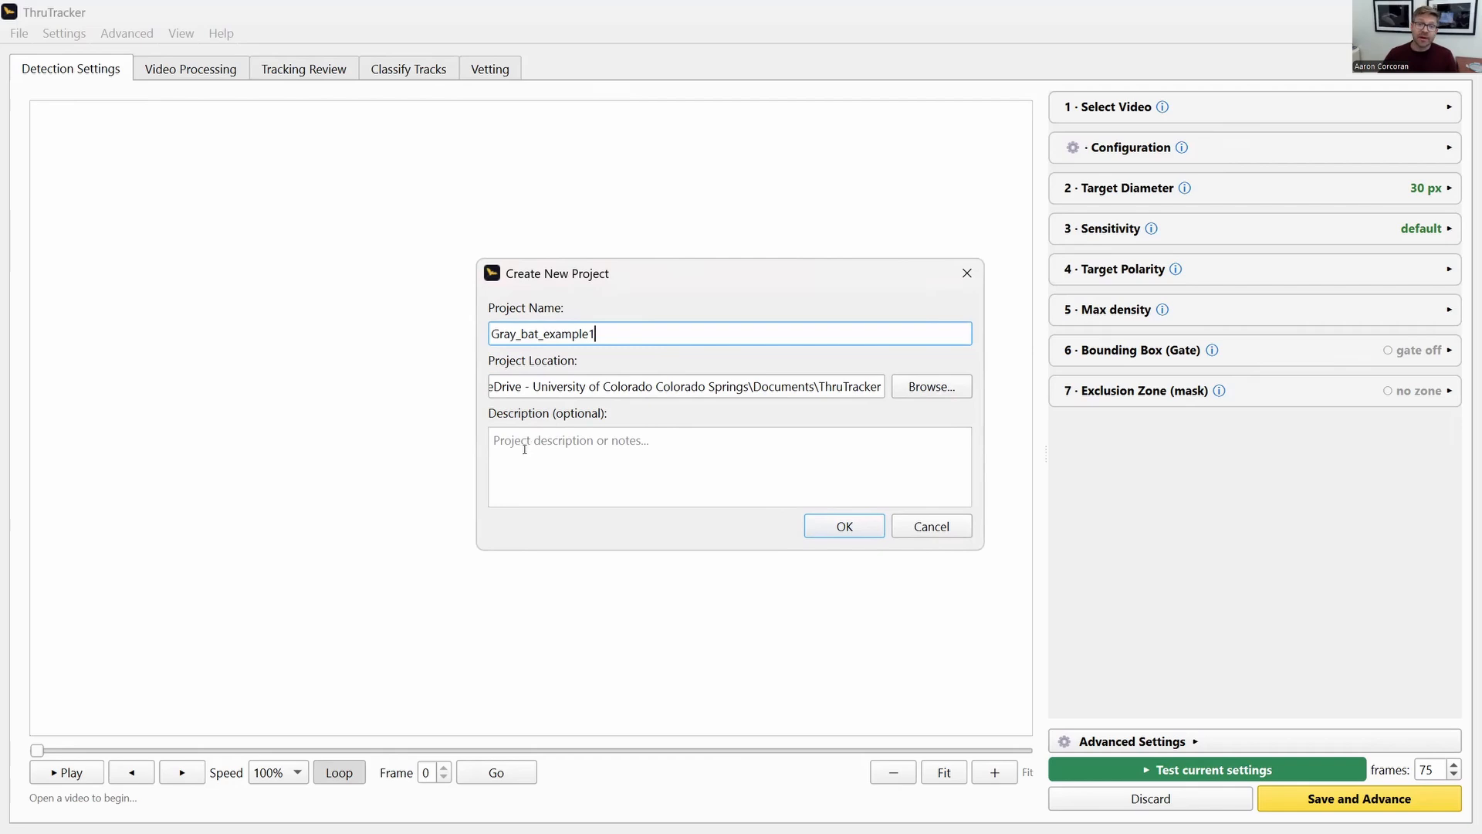
left_click(843, 537)
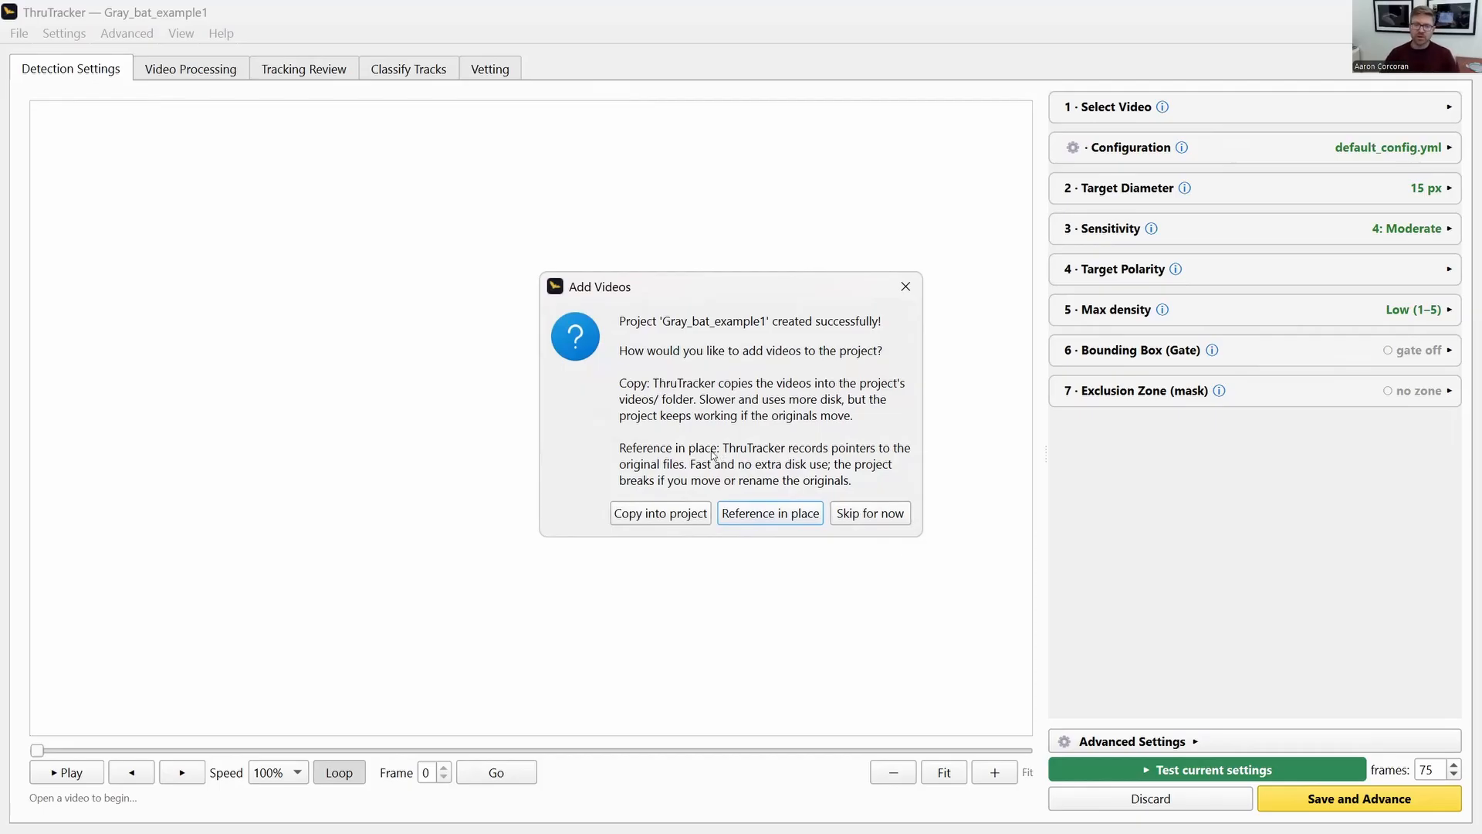
Step: Add 2026-06-01_Pearson_main-angled-up.avi from the ThruTracker_Examples folder in Videos to the project, referenced in place
left_click(770, 513)
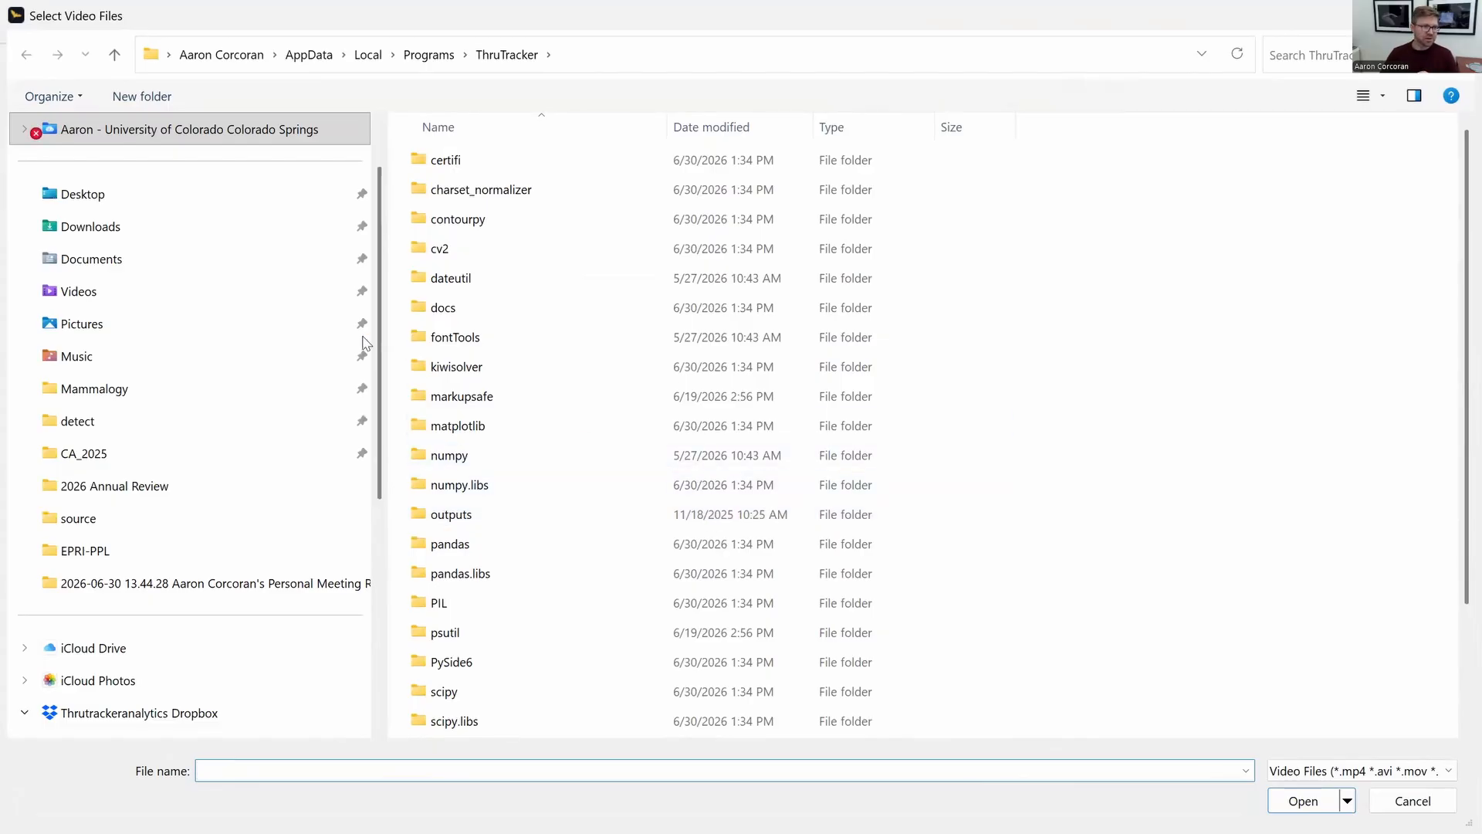
left_click(74, 292)
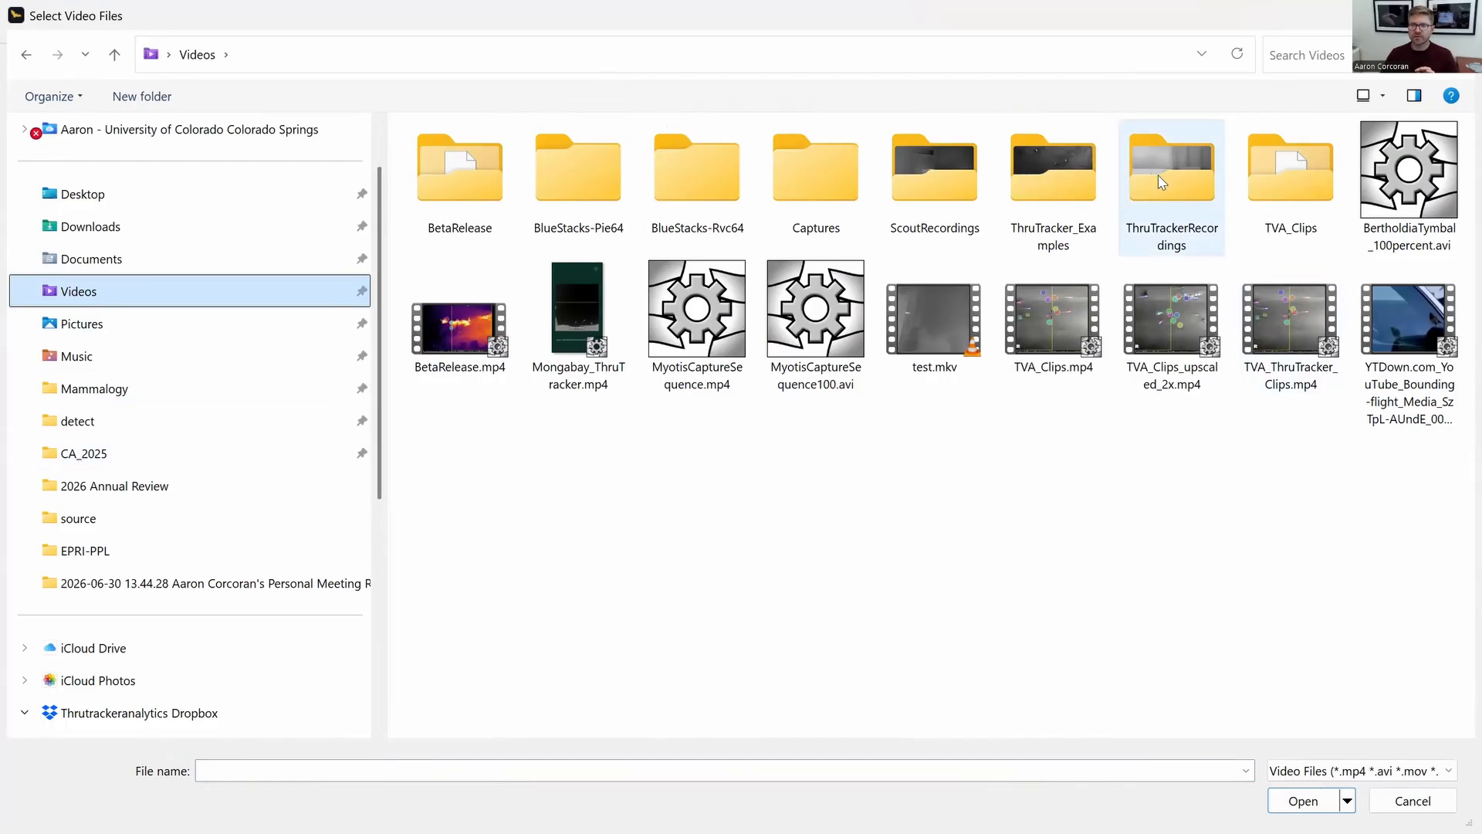
double_click(1060, 177)
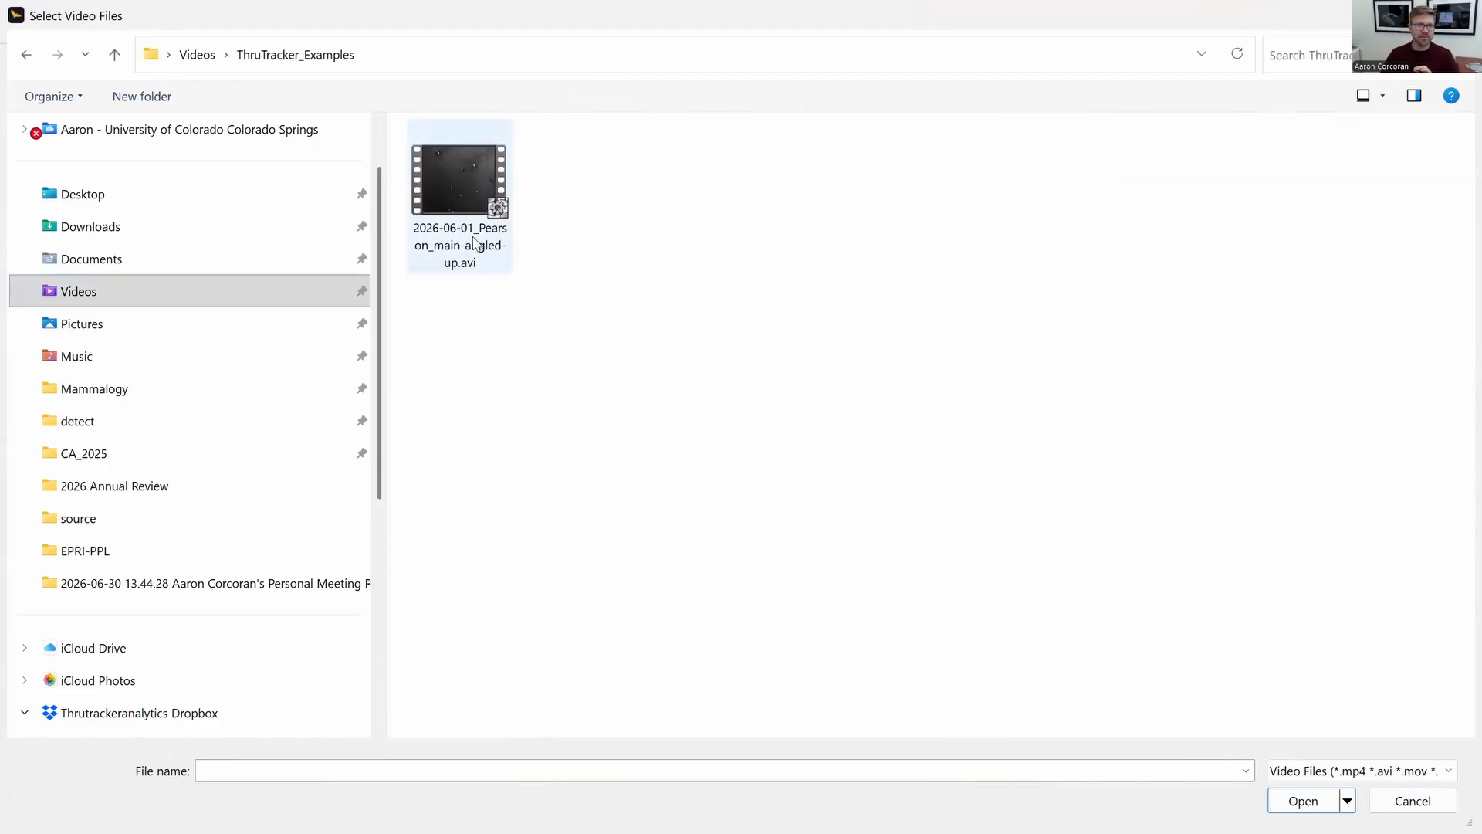
double_click(449, 172)
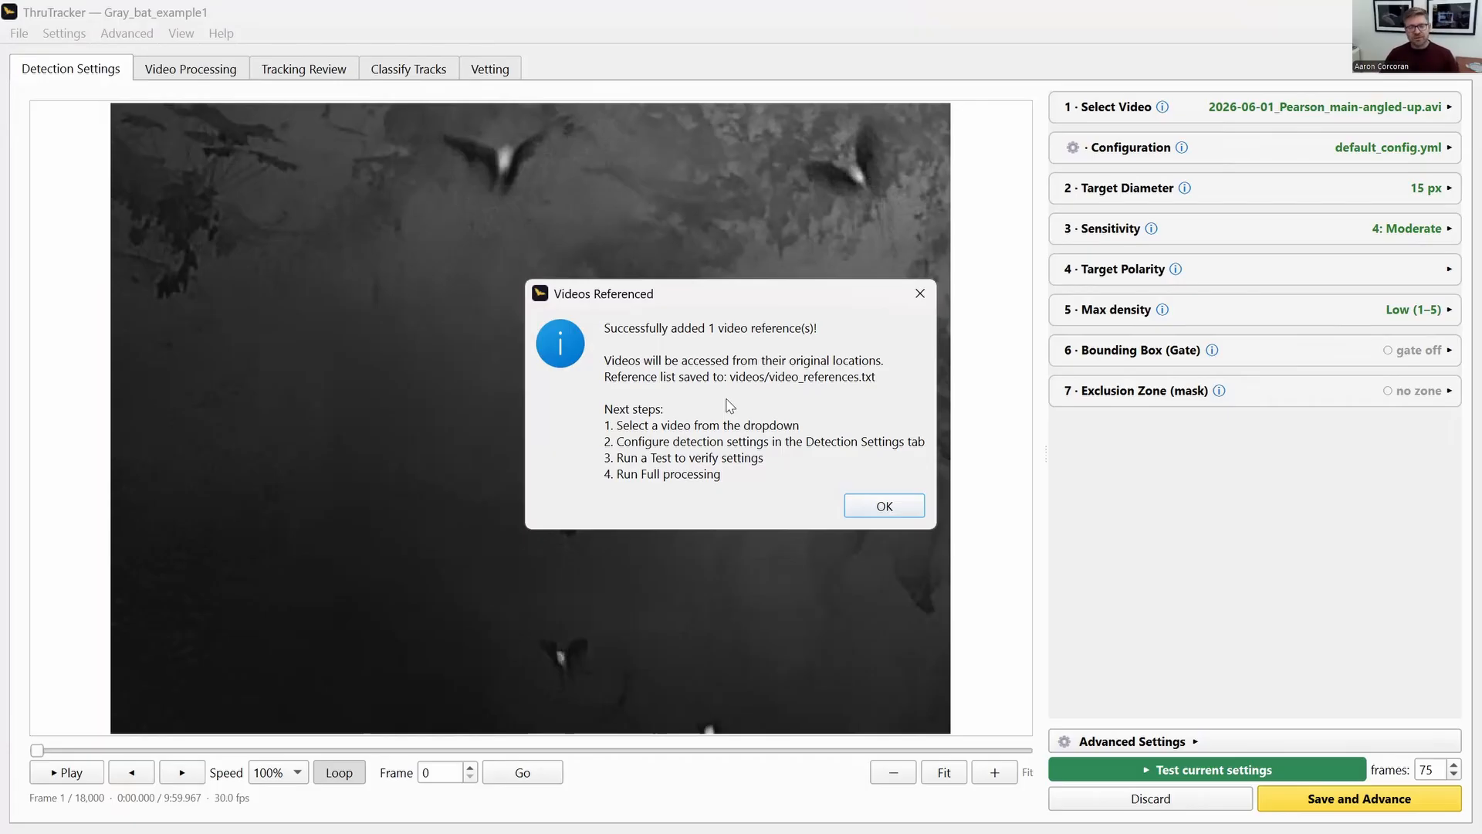
left_click(898, 506)
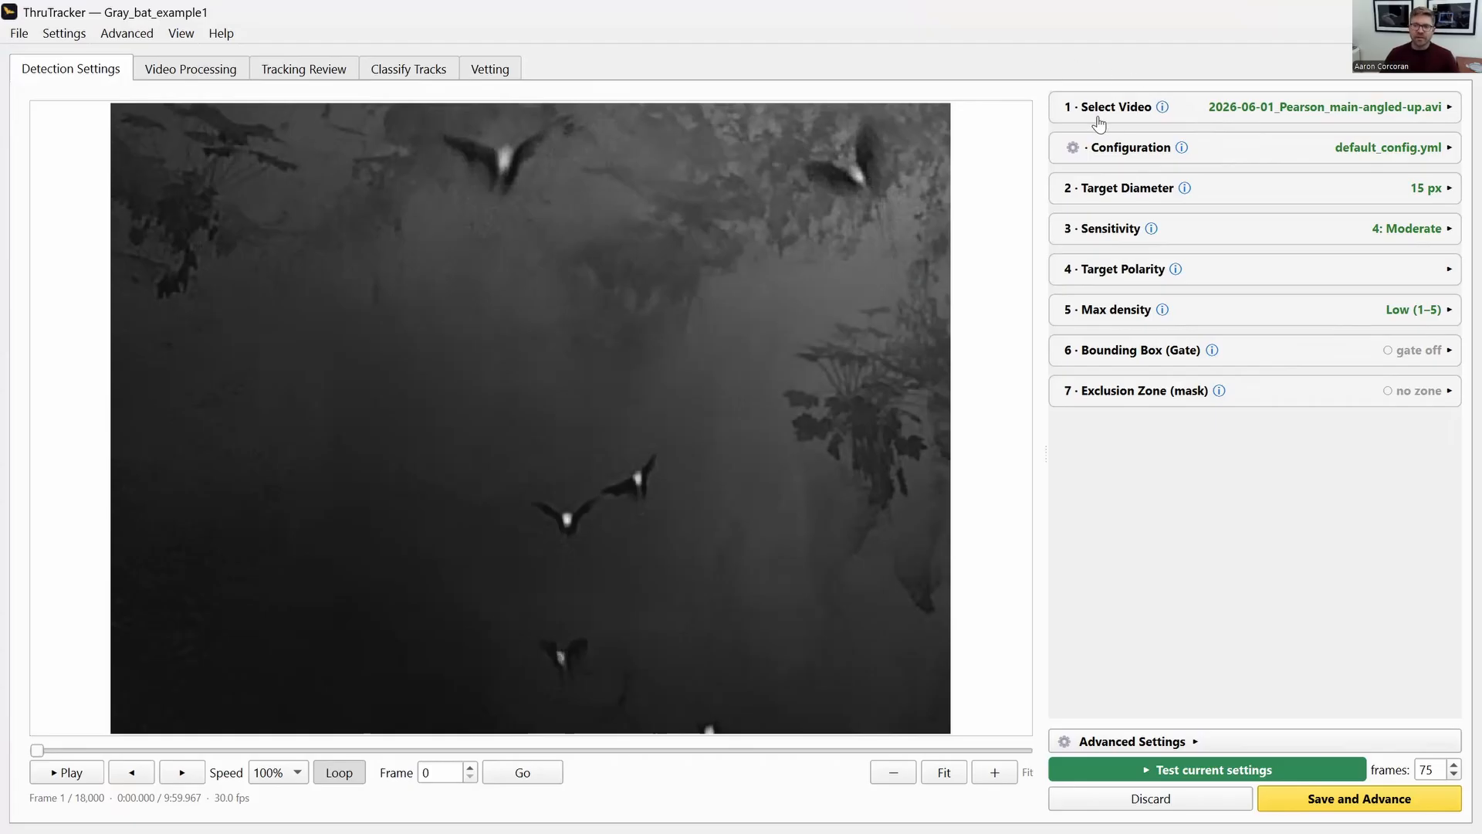
left_click(1117, 154)
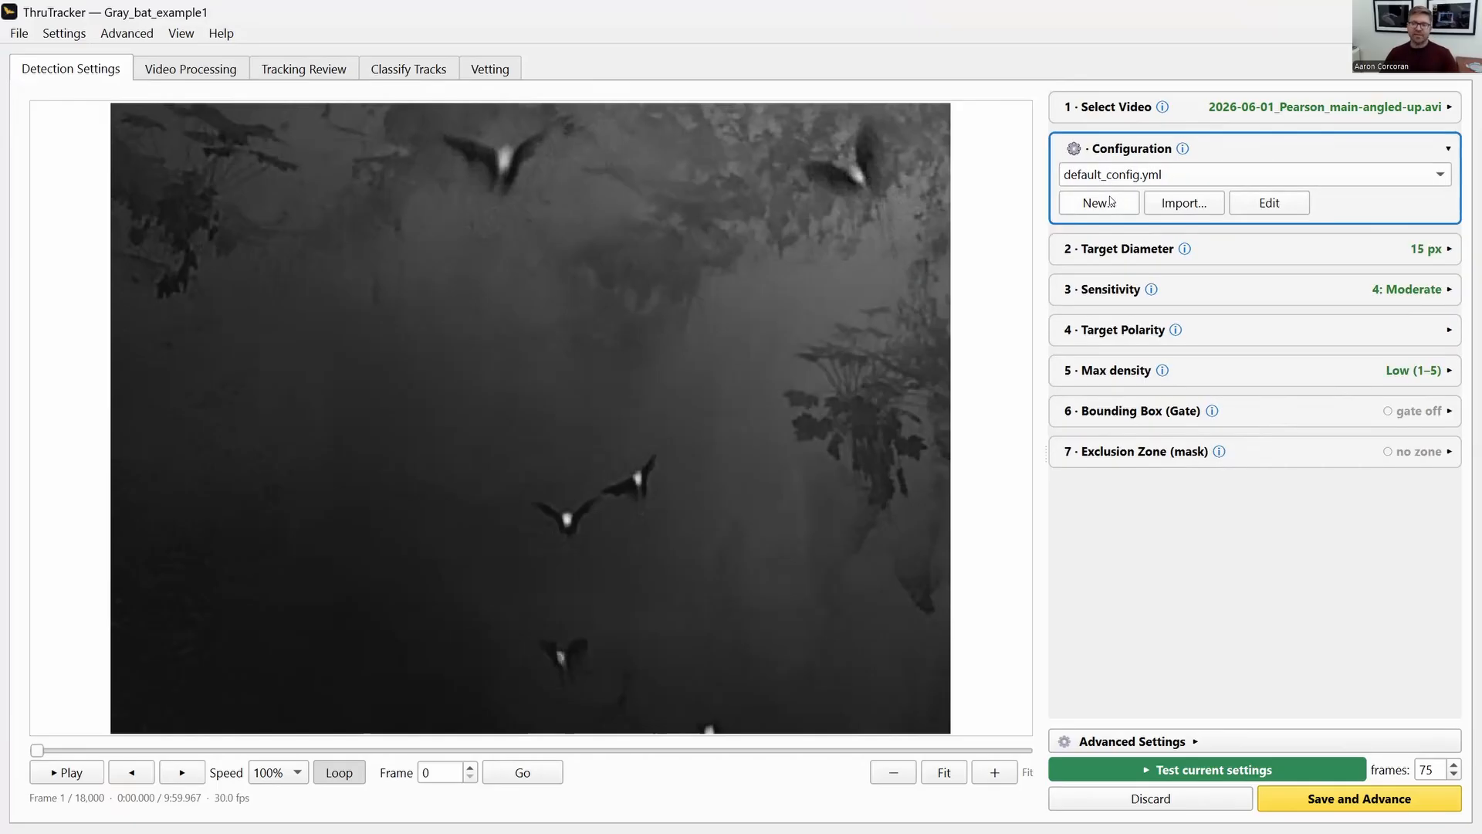
left_click(1131, 148)
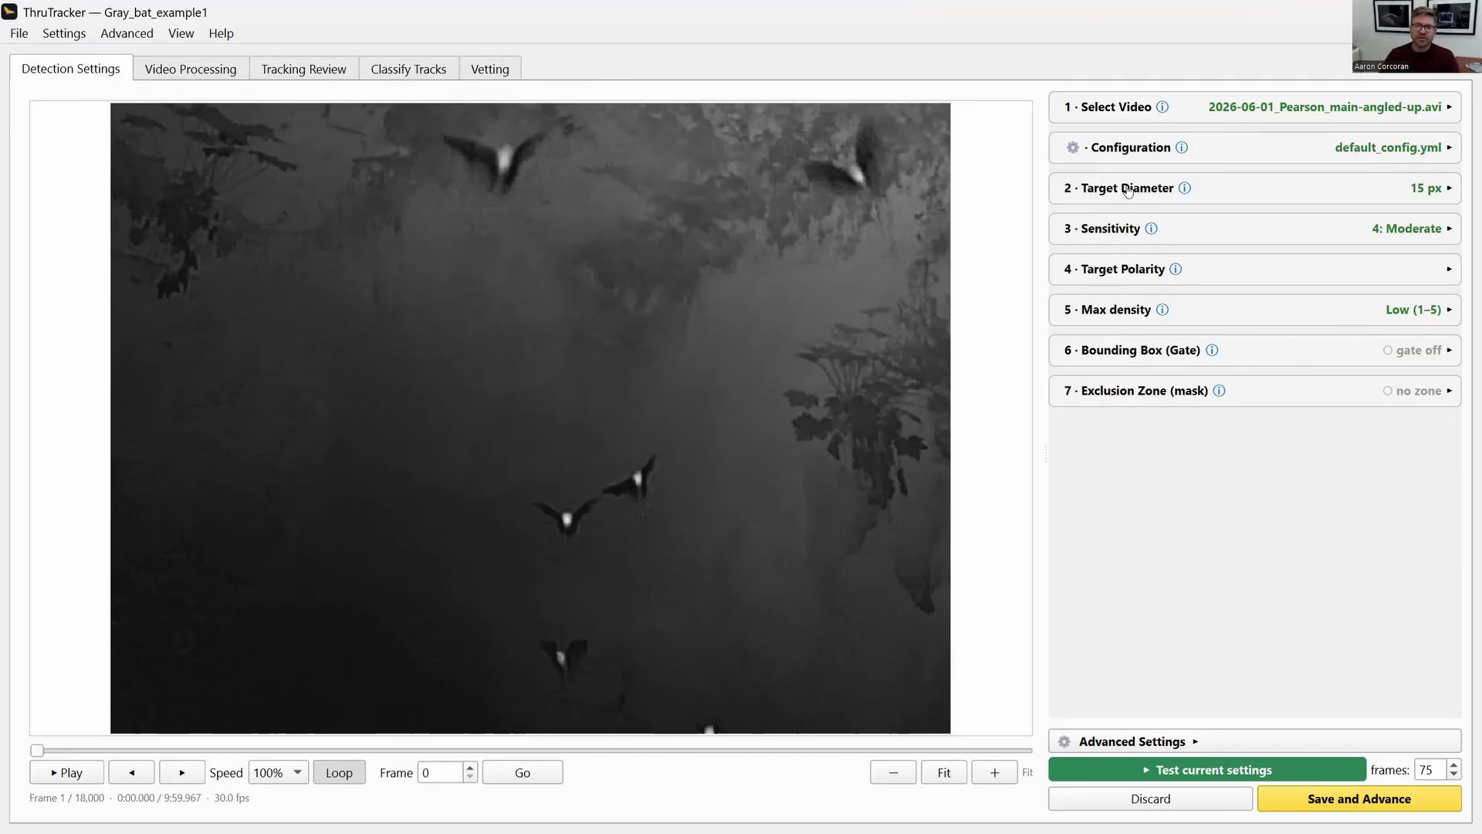
Step: Play a stretch of the video, pause it, and go frame by frame to frame 334, which shows several bats
left_click(69, 770)
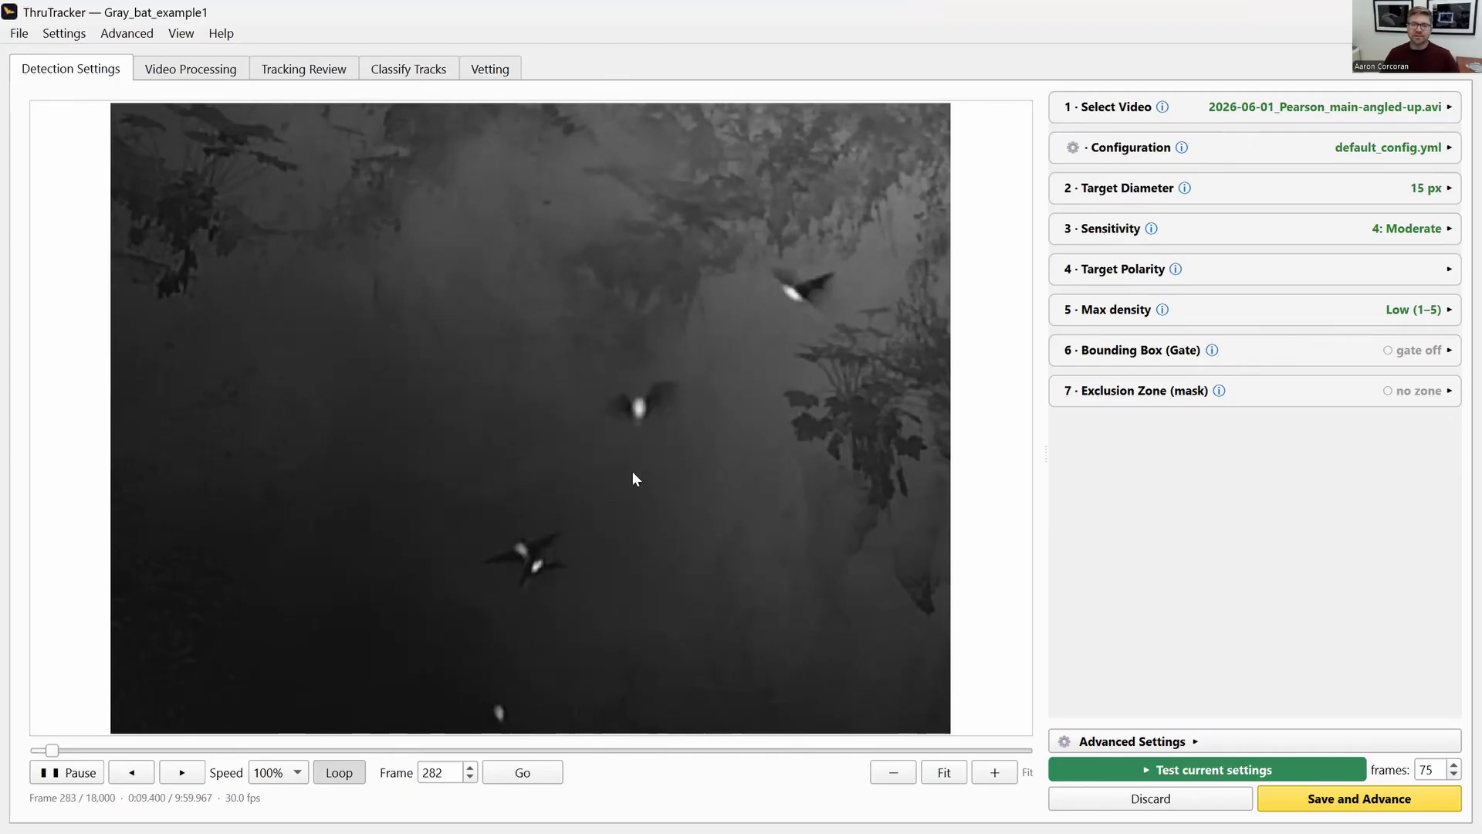
left_click(84, 776)
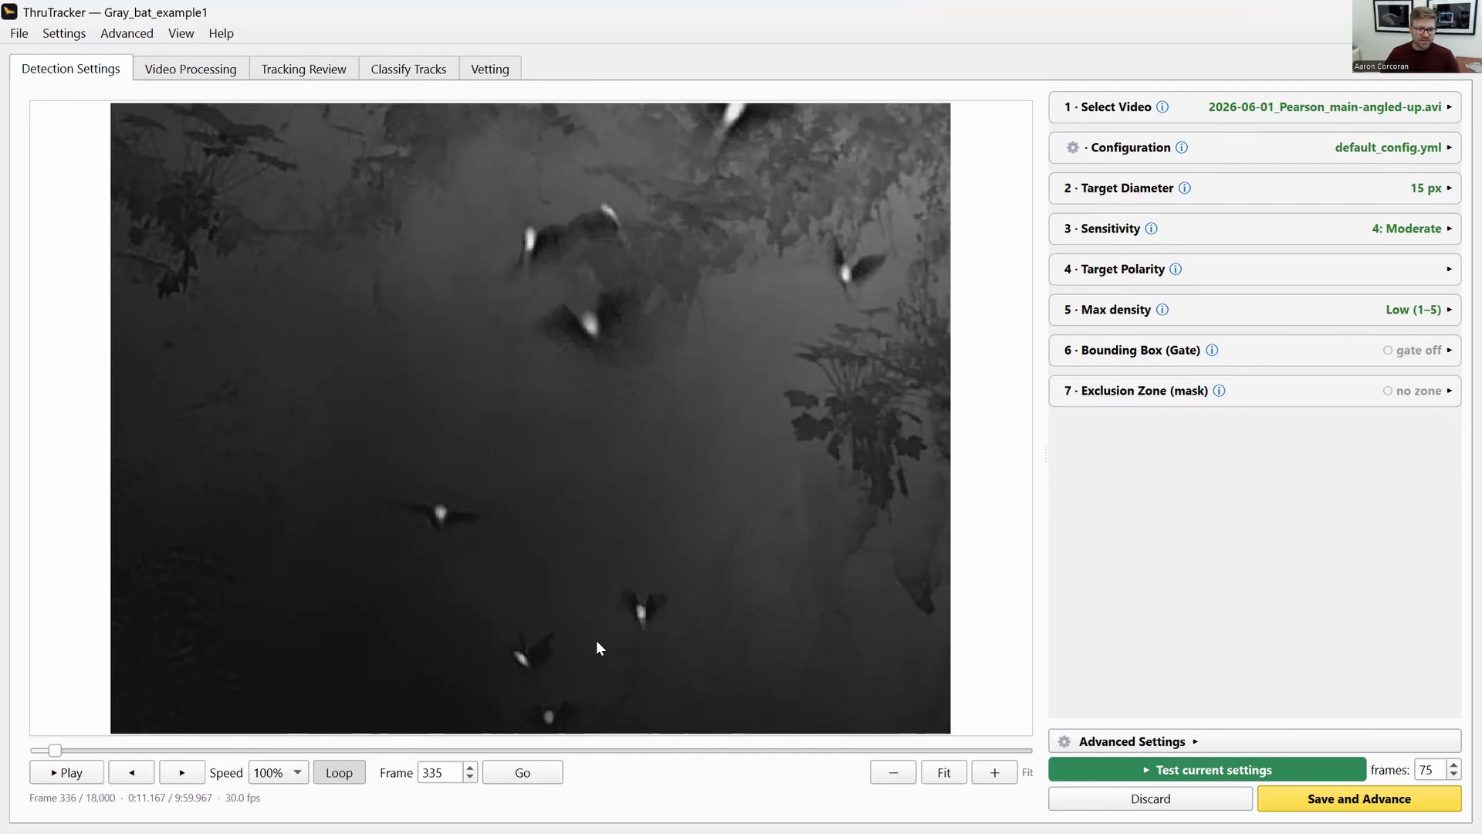
key("Right")
key("Right")
key("Right")
key("Right")
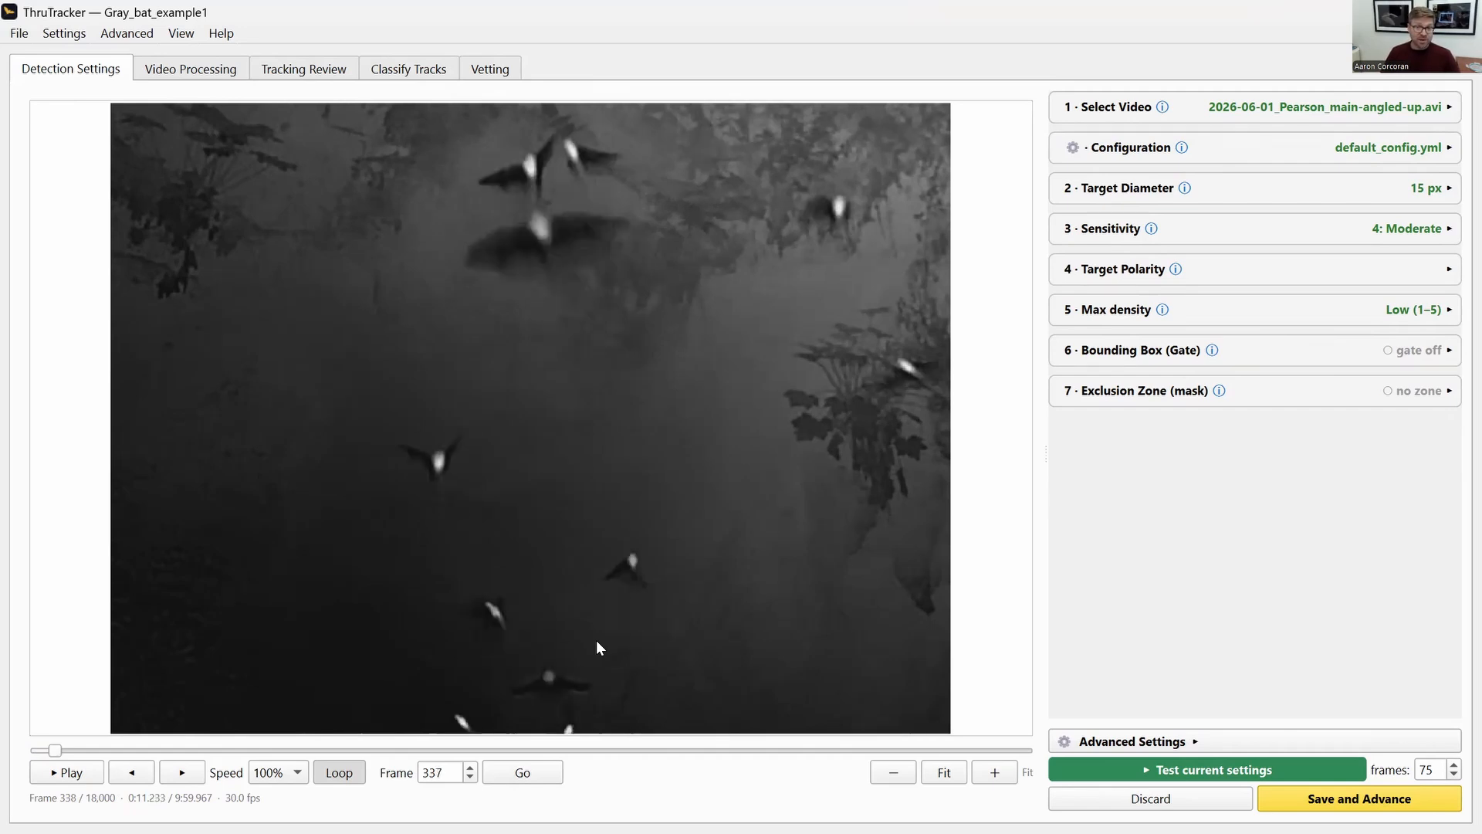
key("Left")
key("Left")
key("Left")
key("Left")
key("Left")
key("Left")
key("Left")
key("Left")
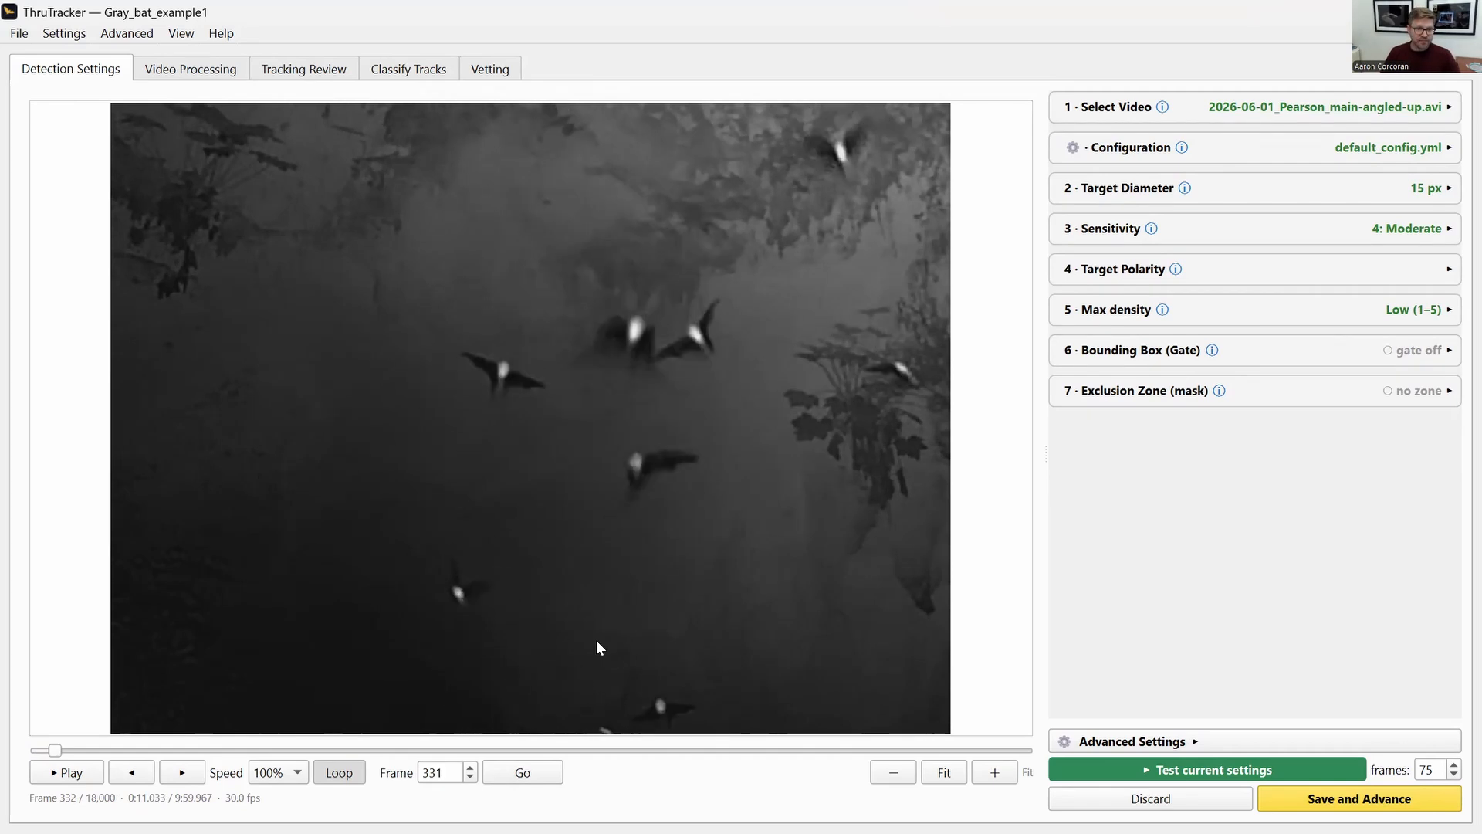
key("Right")
key("Right")
key("Right")
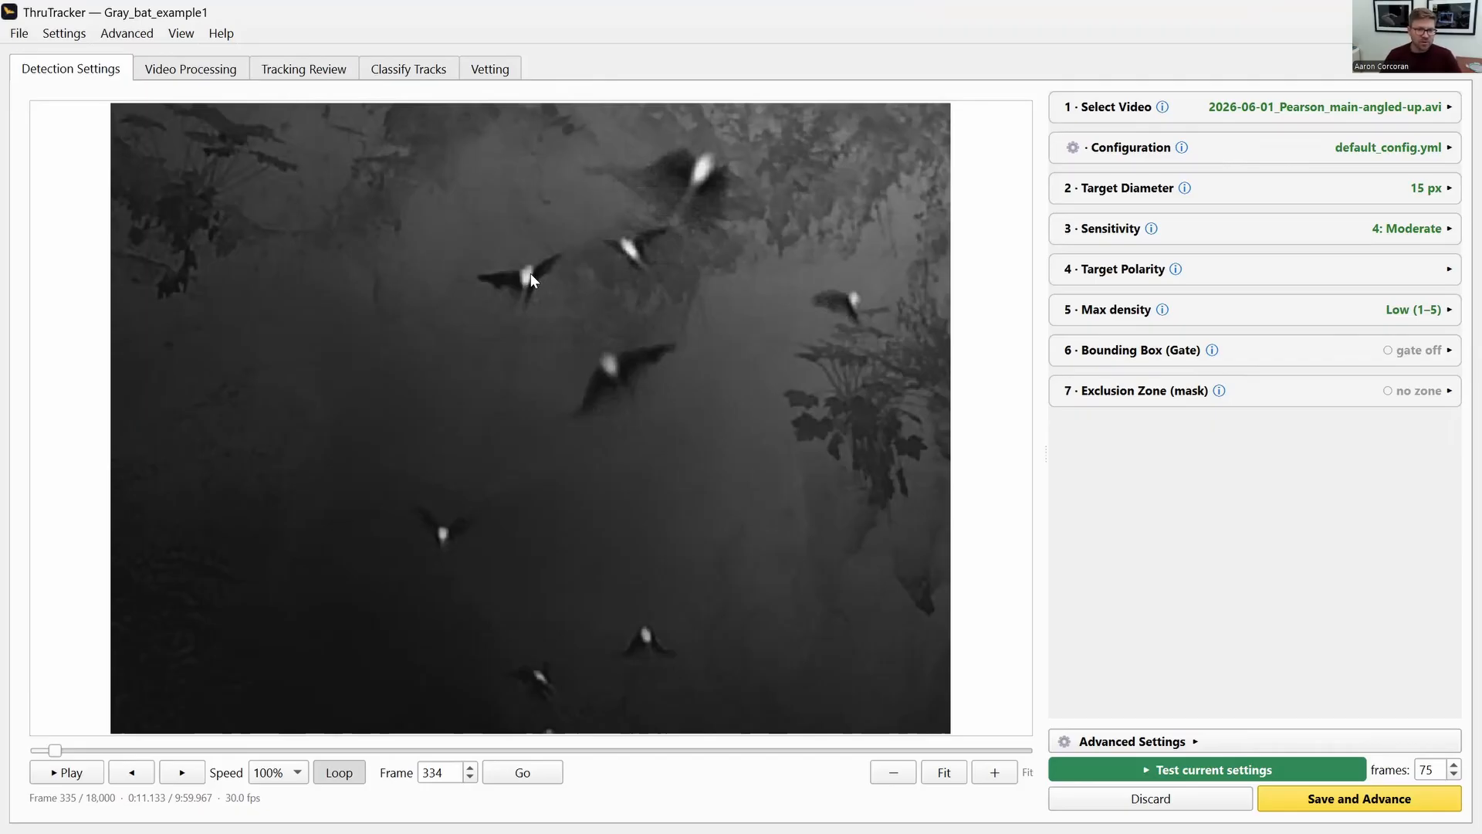
Step: Show the target diameter circle and centre it on the bright body of the bat in the upper middle of the frame
left_click(1117, 191)
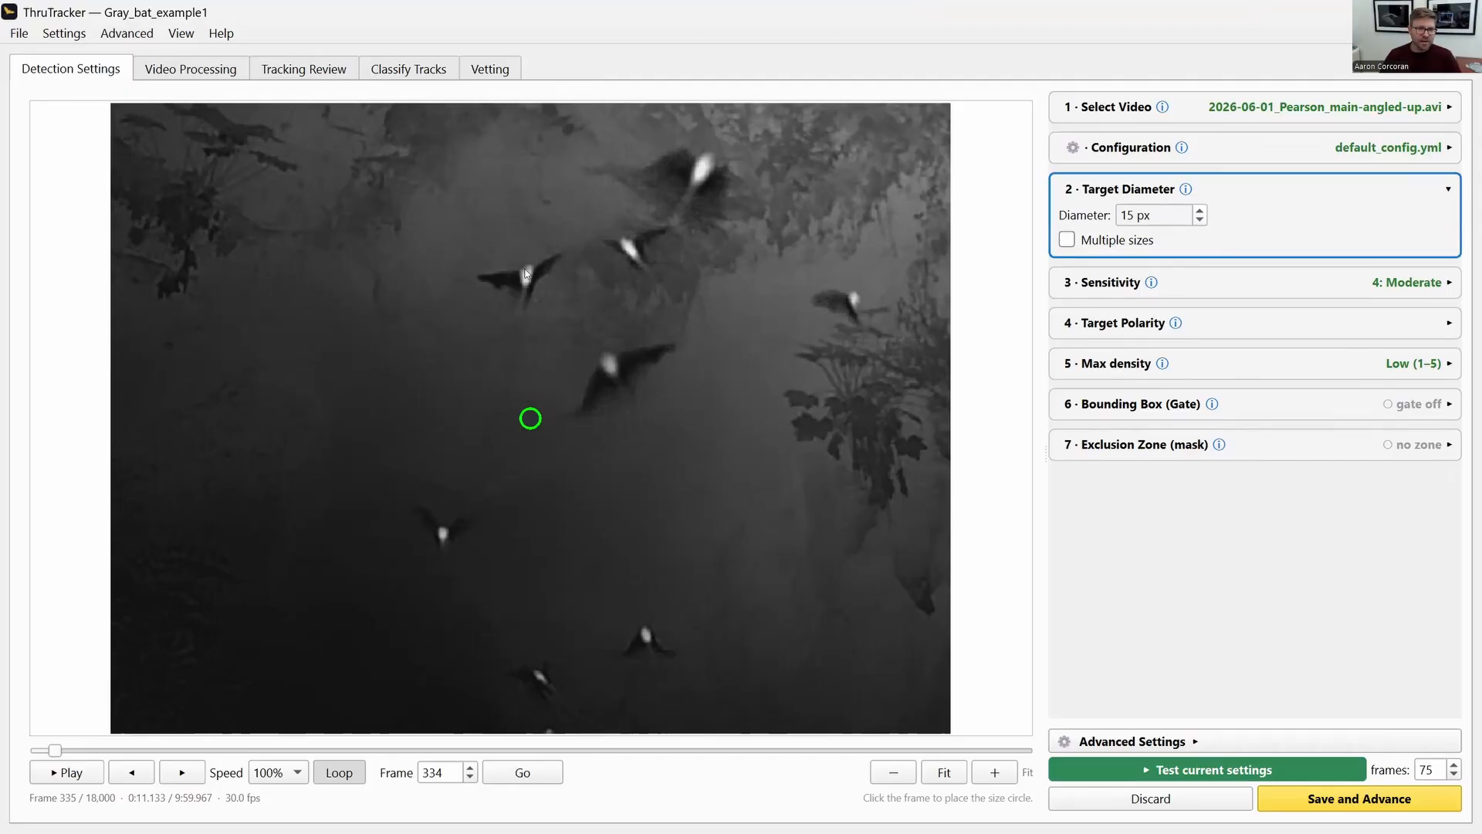
left_click(529, 276)
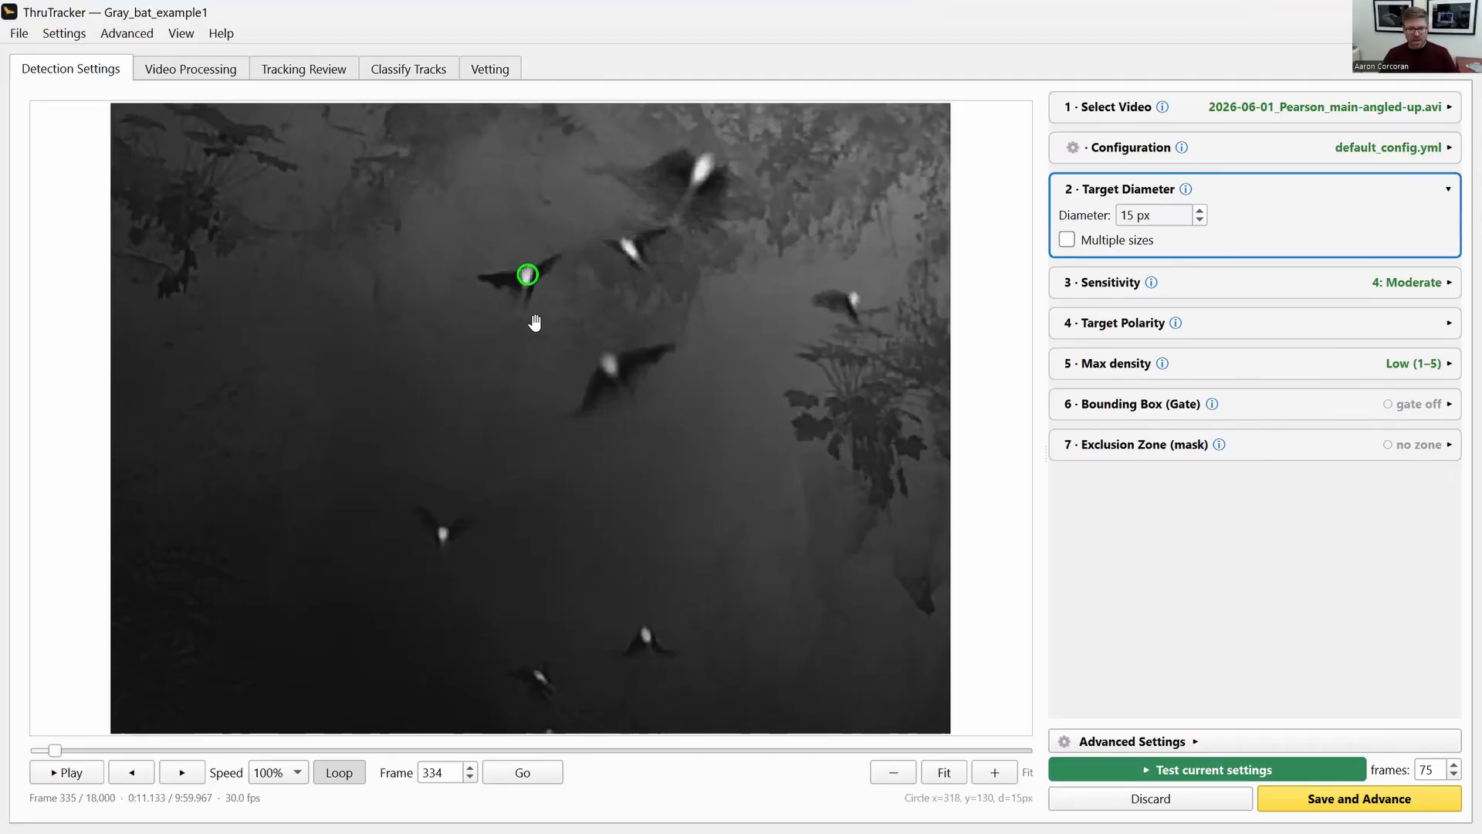
left_click(992, 775)
left_click(996, 775)
left_click(996, 775)
left_click(996, 776)
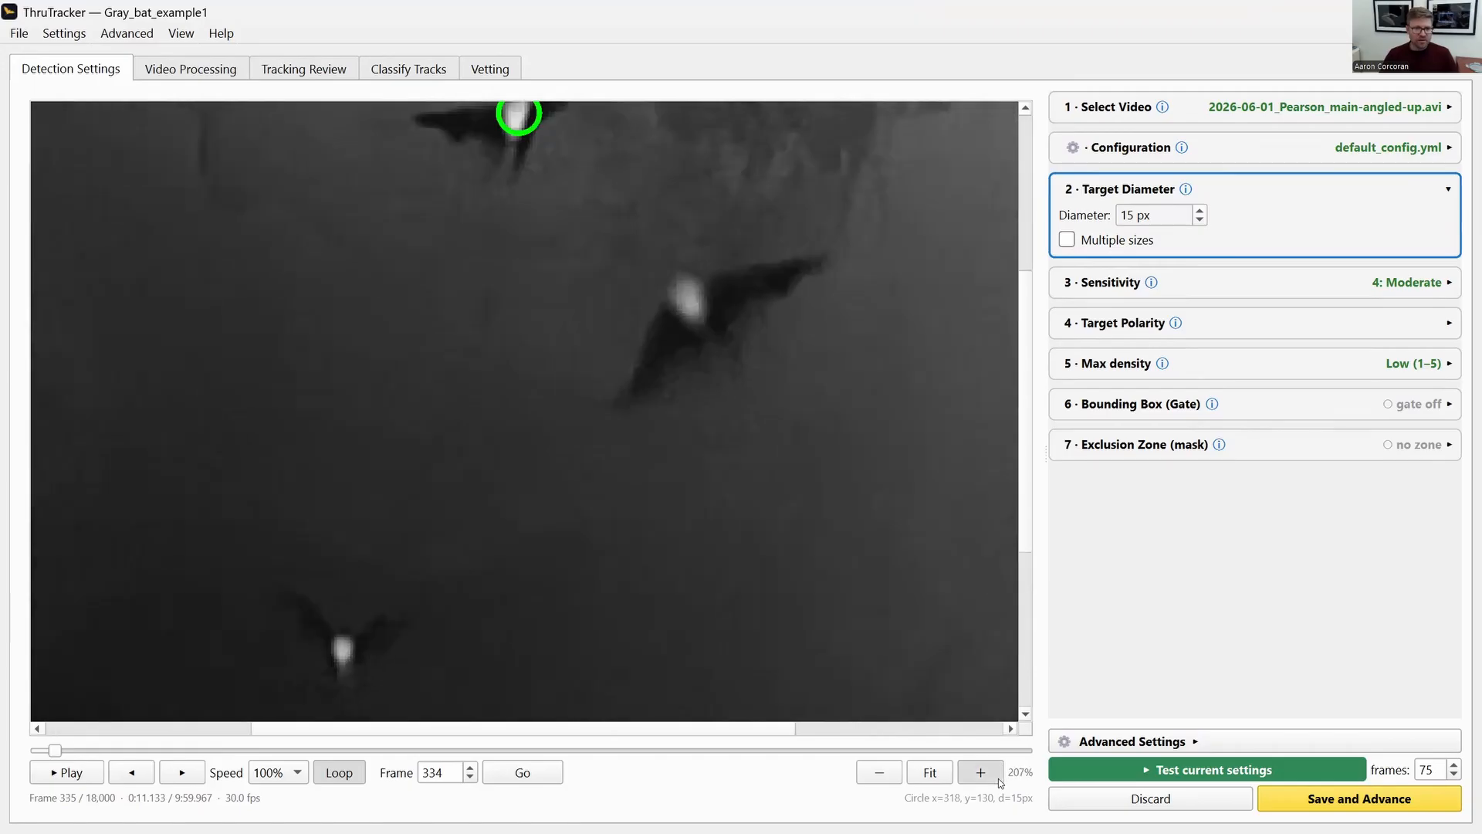
left_click(996, 775)
left_click(996, 776)
left_click_drag(544, 189, 533, 610)
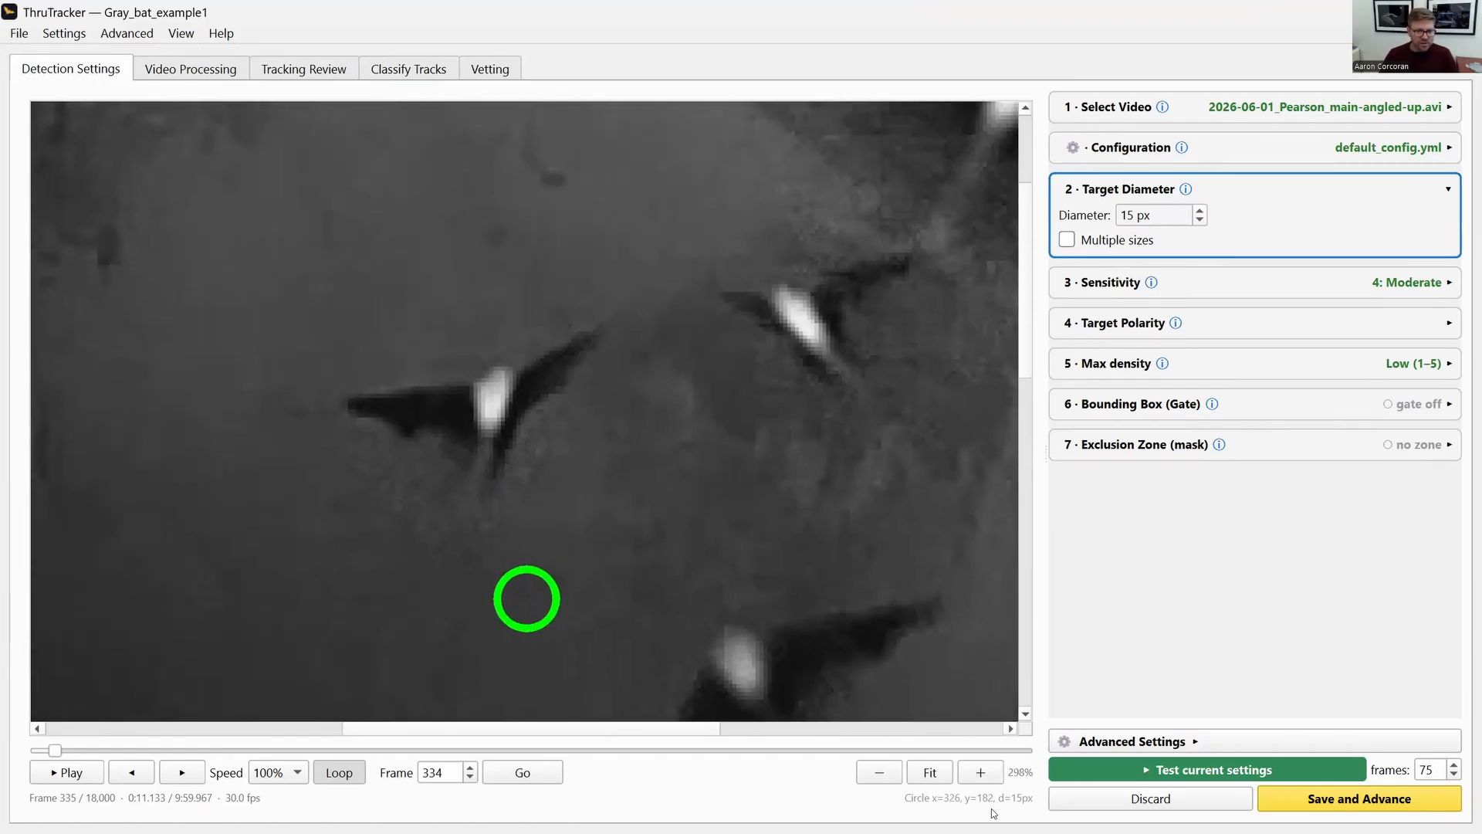
left_click(996, 772)
left_click(996, 772)
left_click(996, 772)
left_click(996, 772)
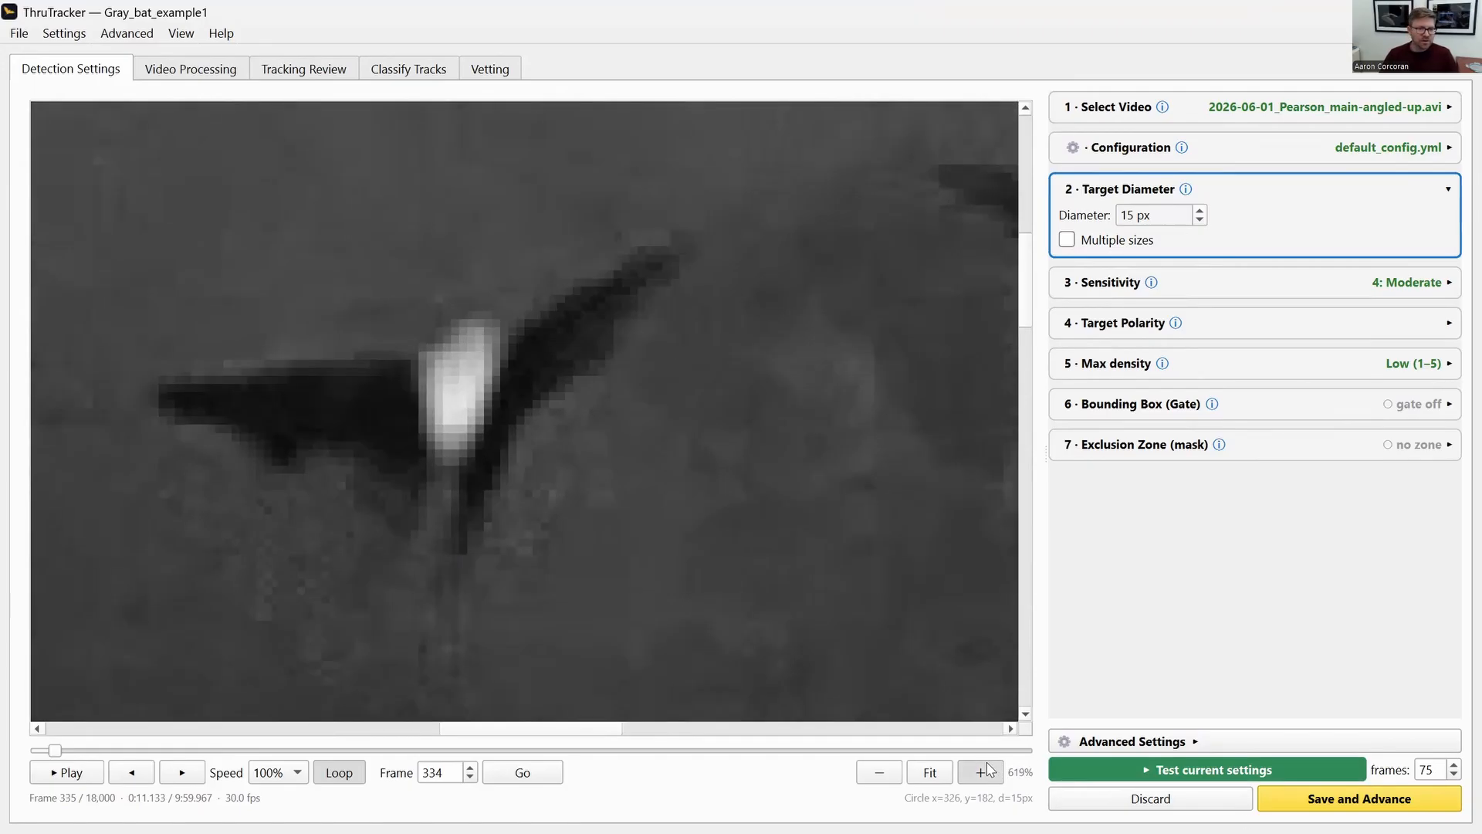
left_click(996, 772)
left_click(996, 772)
left_click_drag(433, 544, 607, 536)
left_click(607, 374)
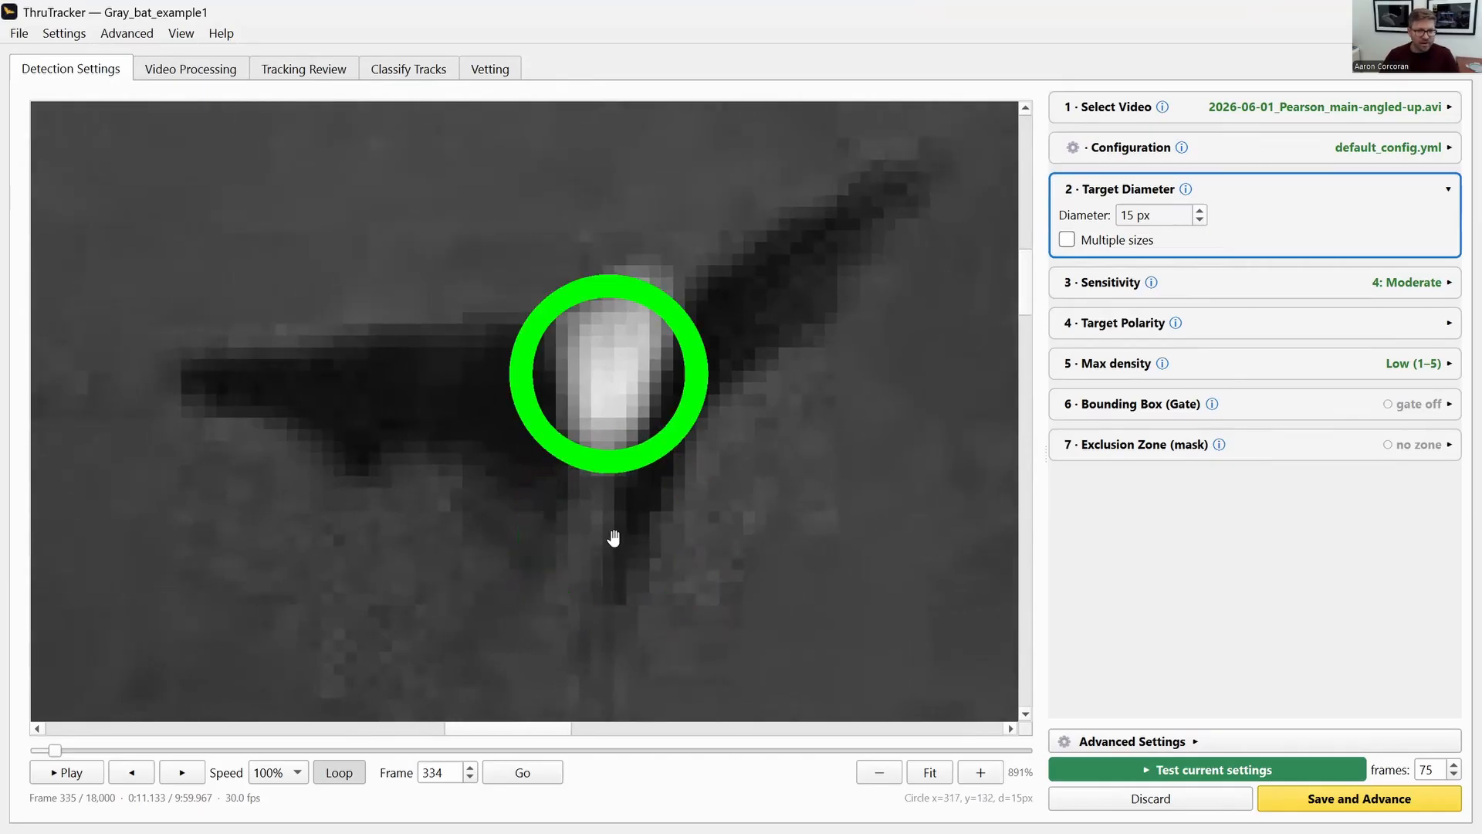
left_click(609, 344)
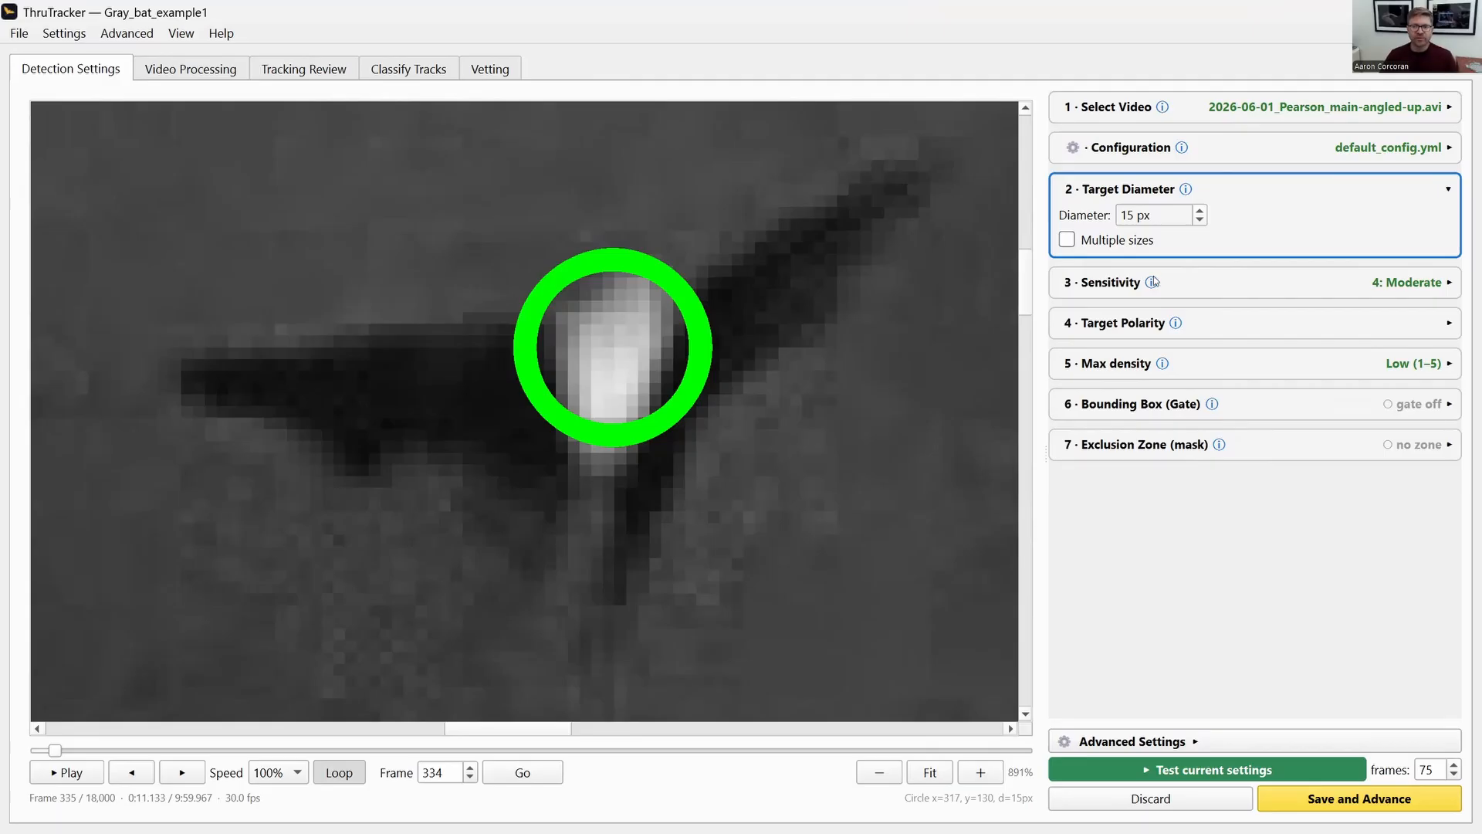
Step: Set the target diameter to 17 px and recentre the circle on the same bat's body
scroll(1200, 220, "up", 2)
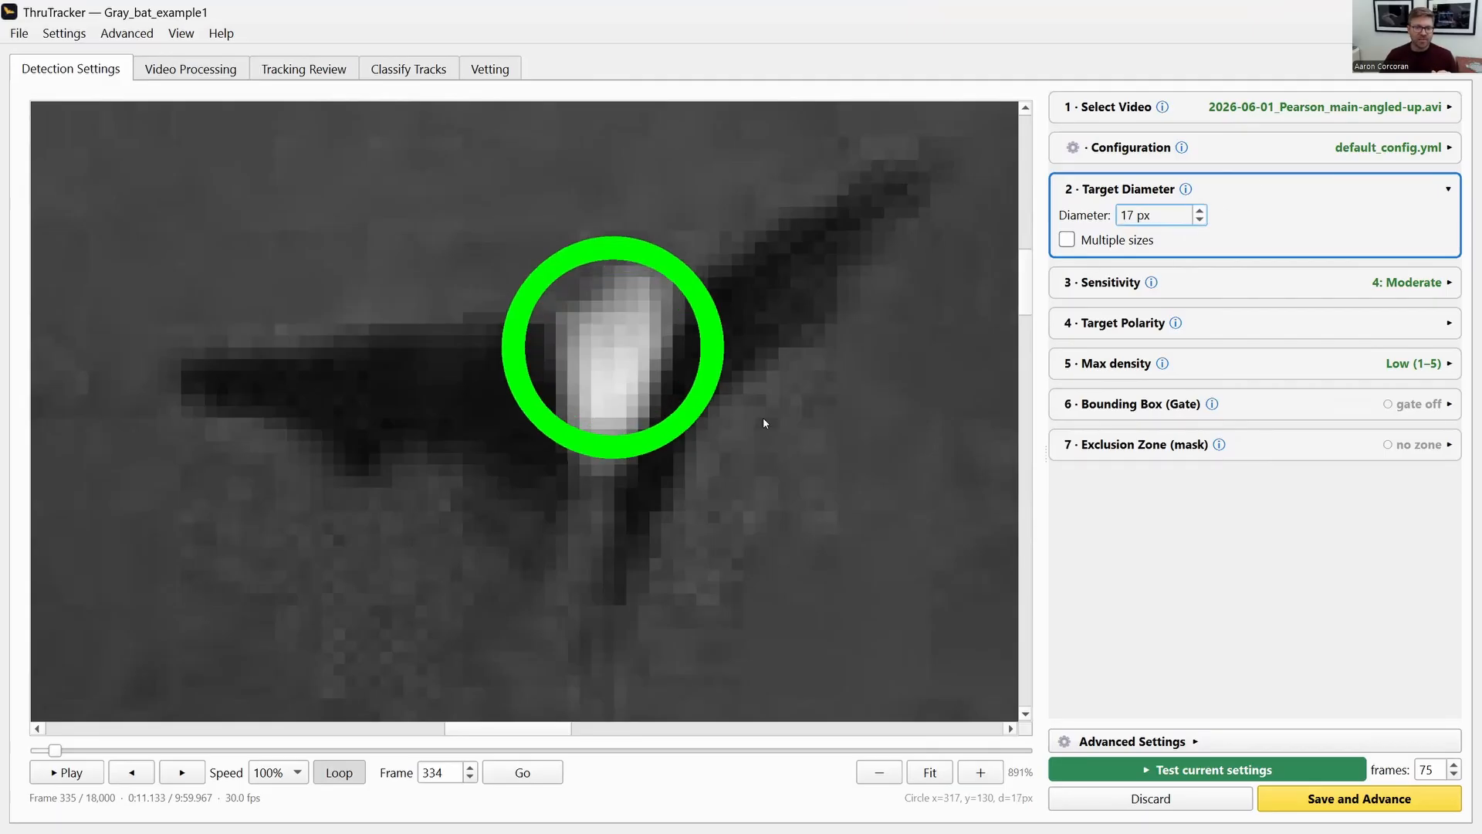
left_click(607, 396)
left_click(617, 336)
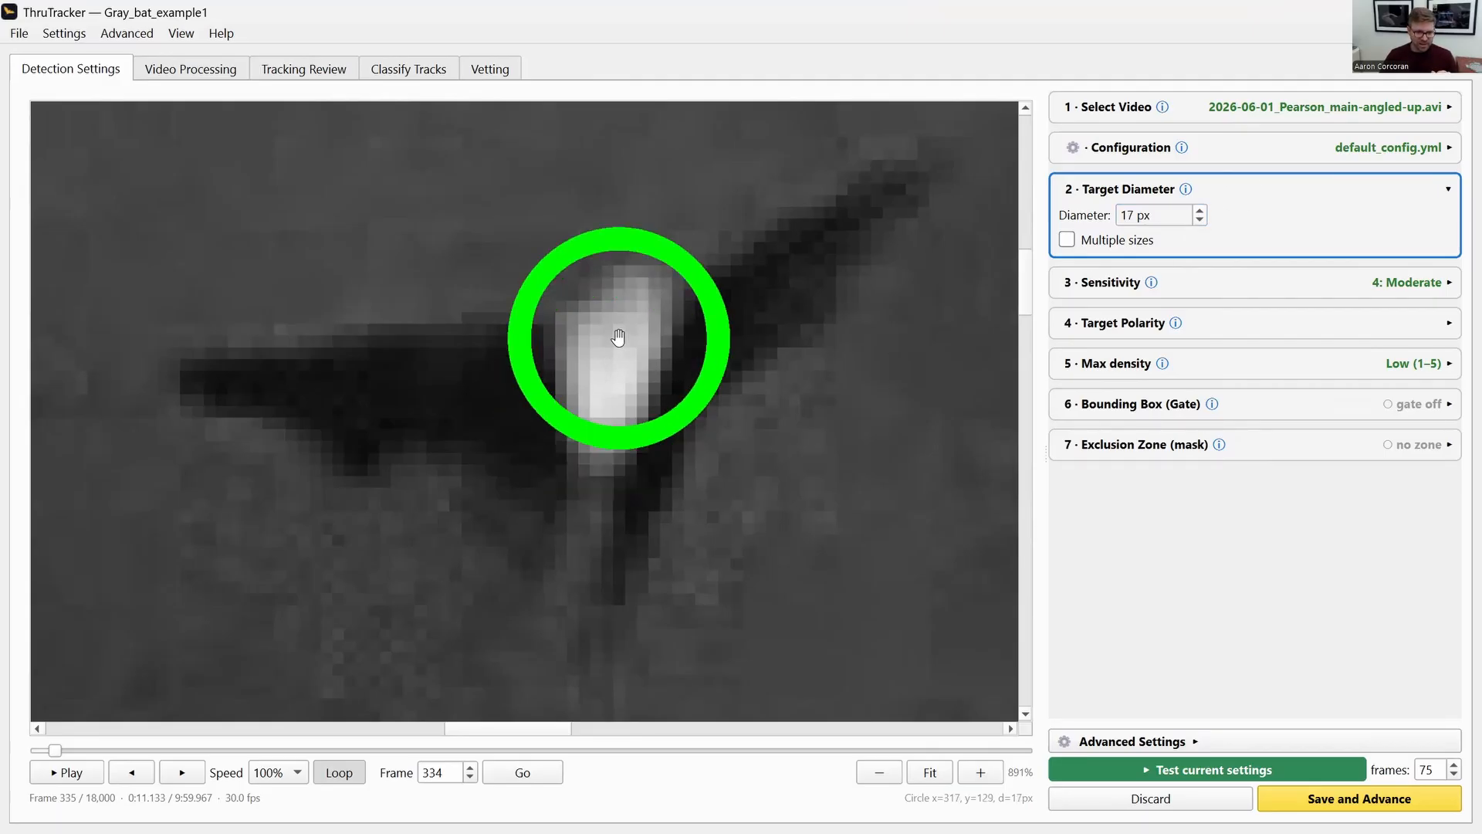
left_click(613, 377)
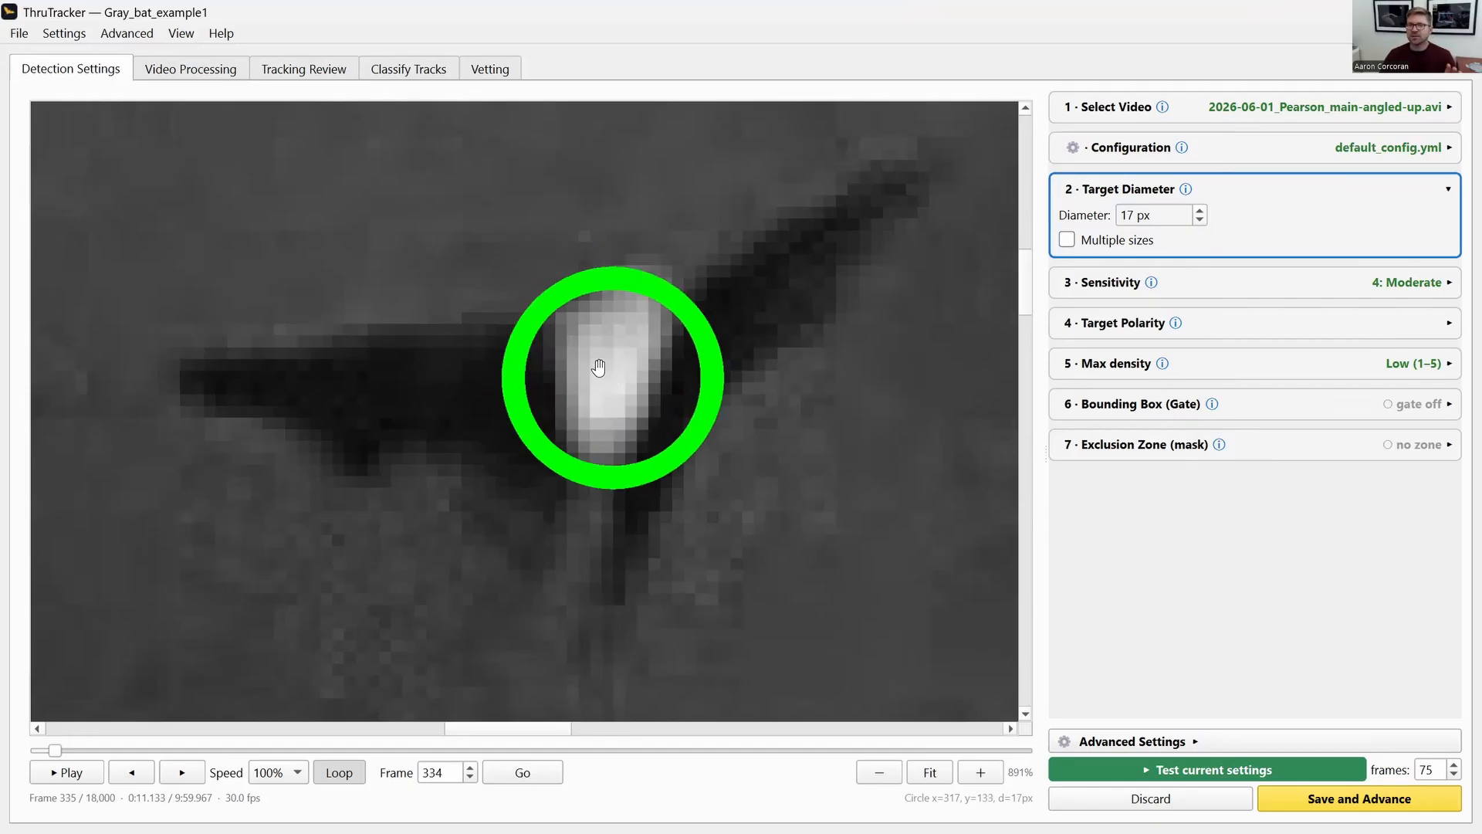
Step: Compare the target circle with the bodies of the smaller lower bats and the largest bat near the top of the frame
left_click(930, 772)
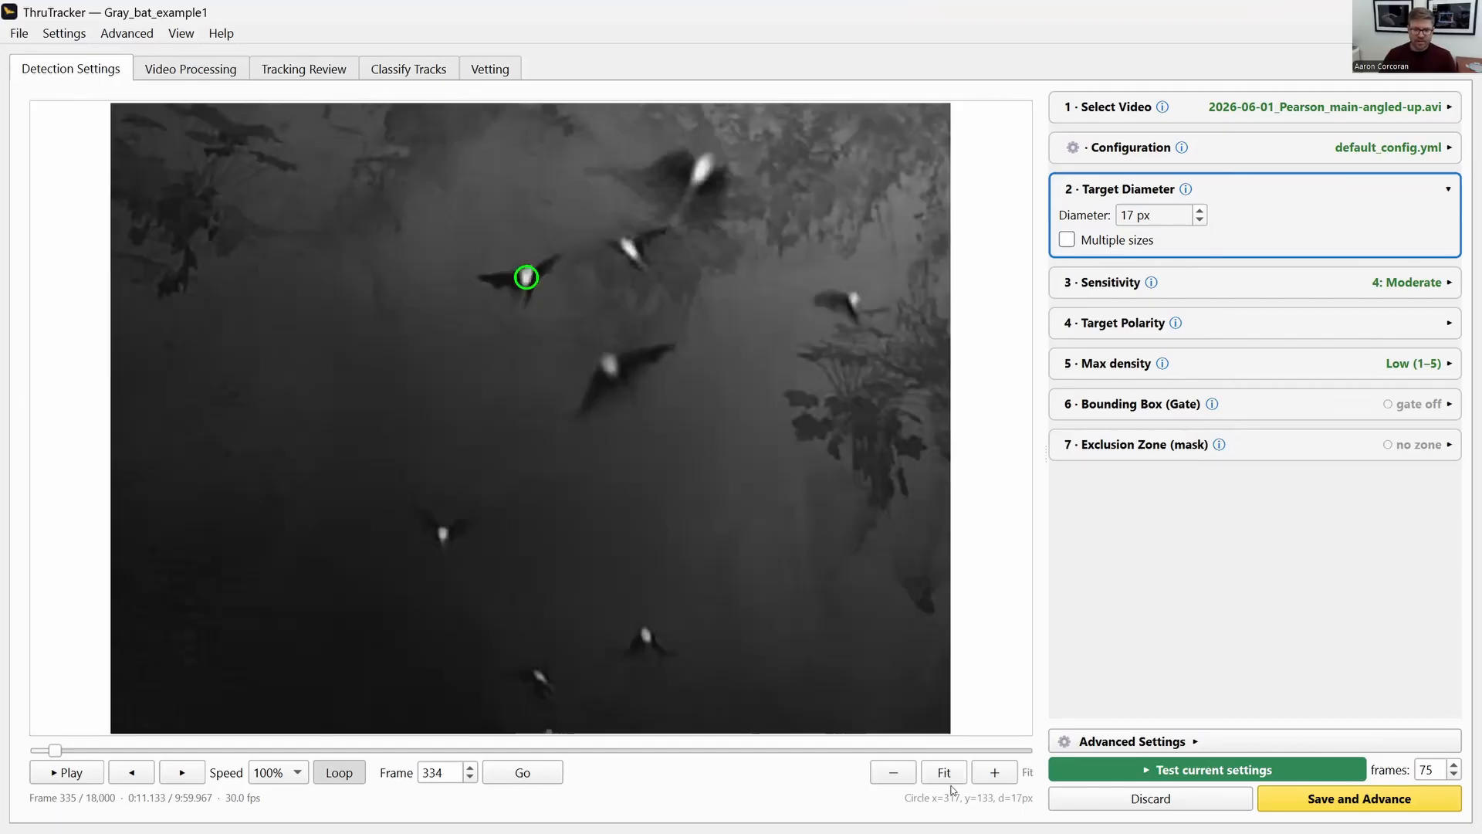
left_click(606, 364)
left_click(540, 672)
left_click(539, 683)
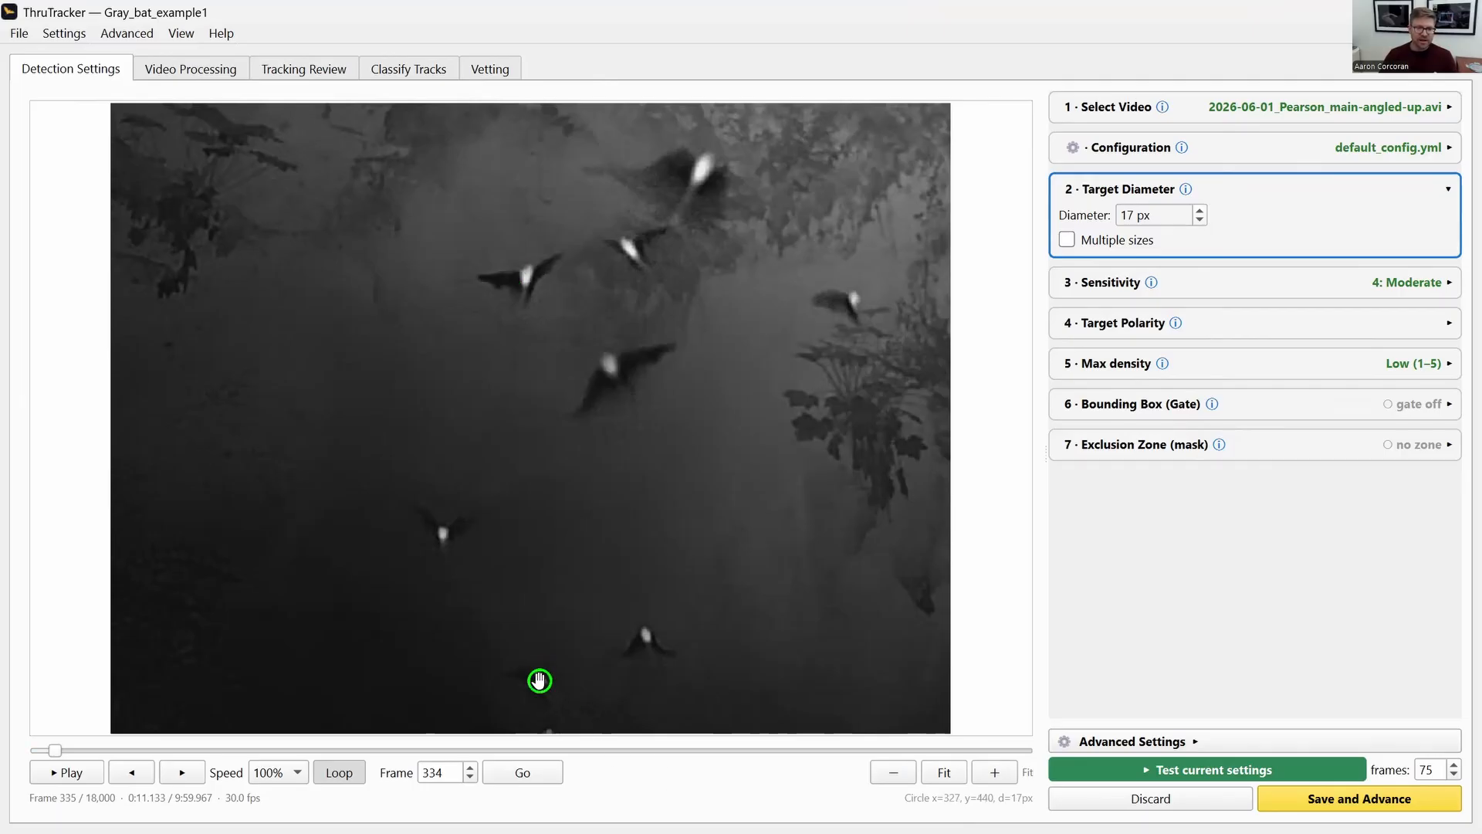
left_click(436, 529)
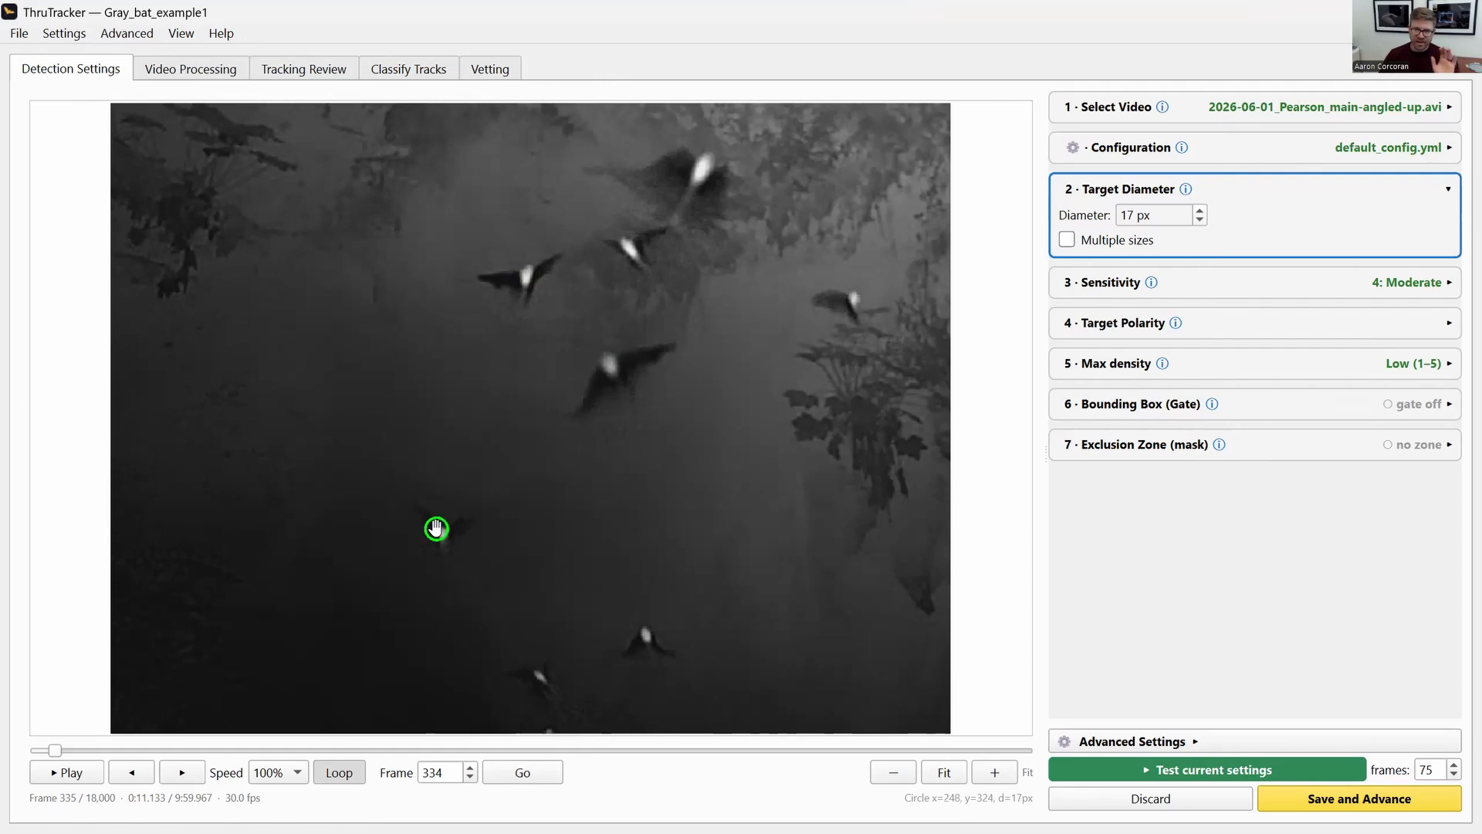
left_click(703, 171)
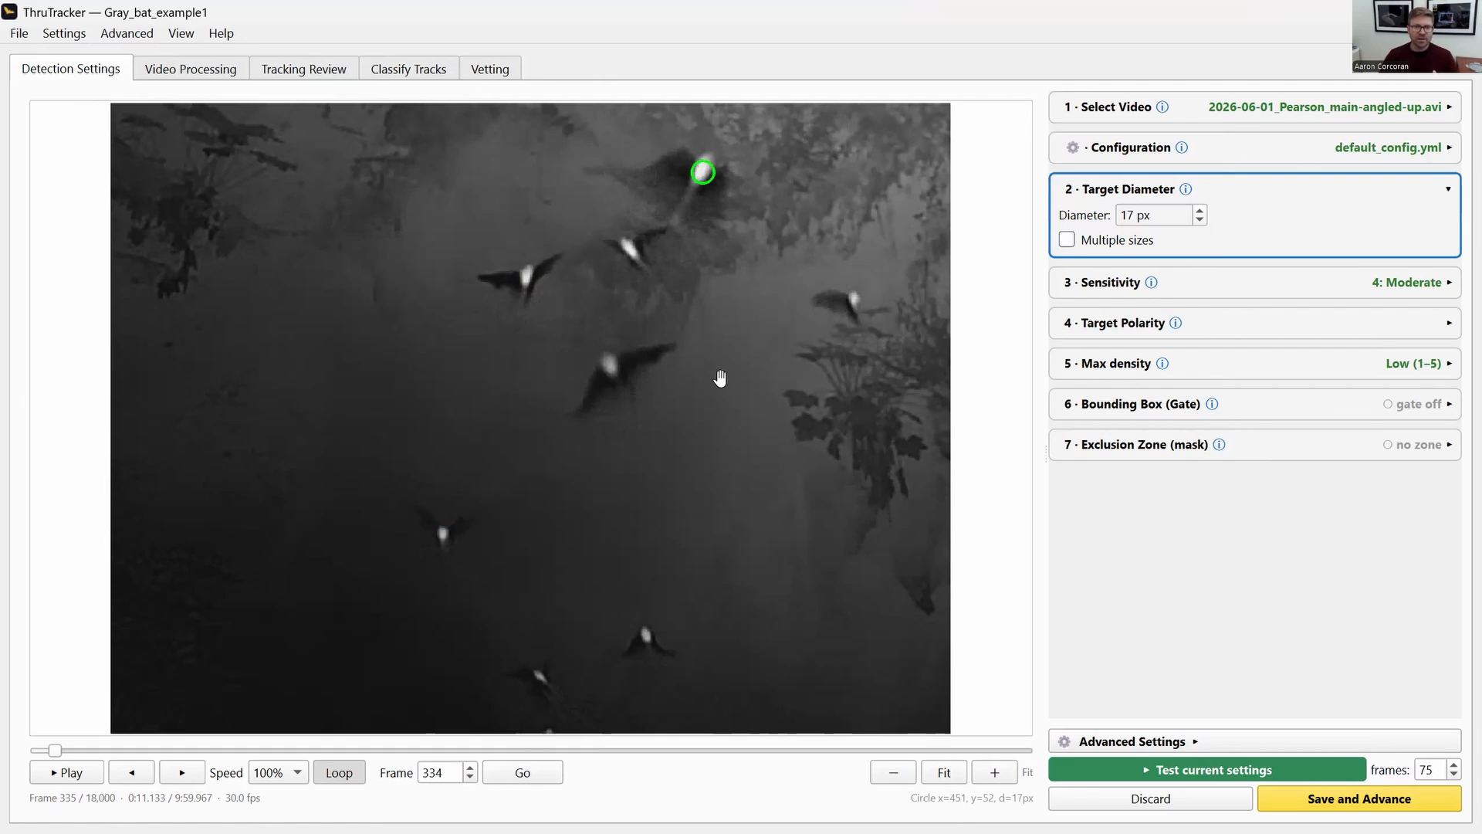
left_click(698, 170)
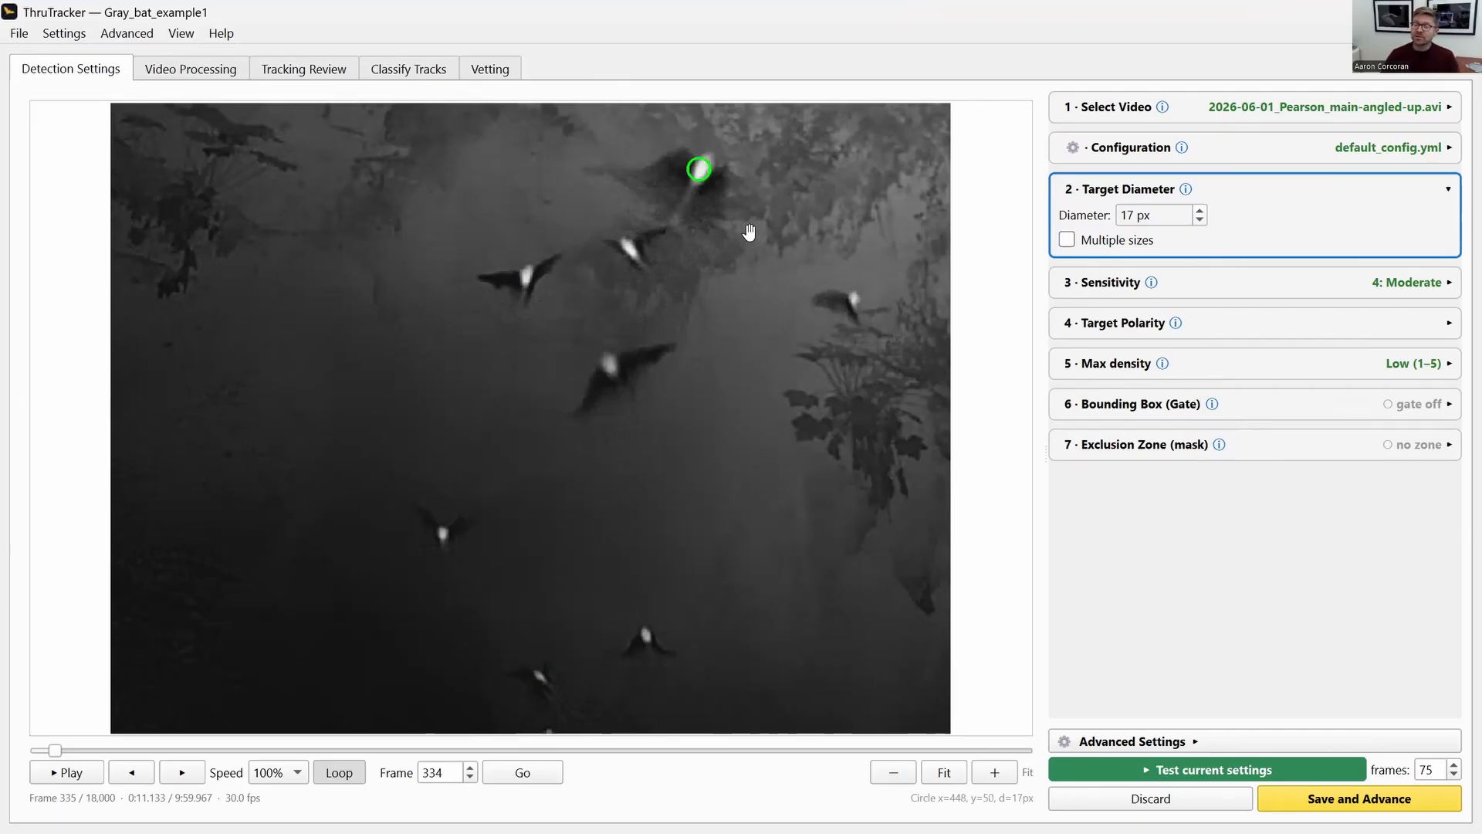
Step: Try the multiple-sizes option for the target diameter and switch it back off
left_click(1067, 241)
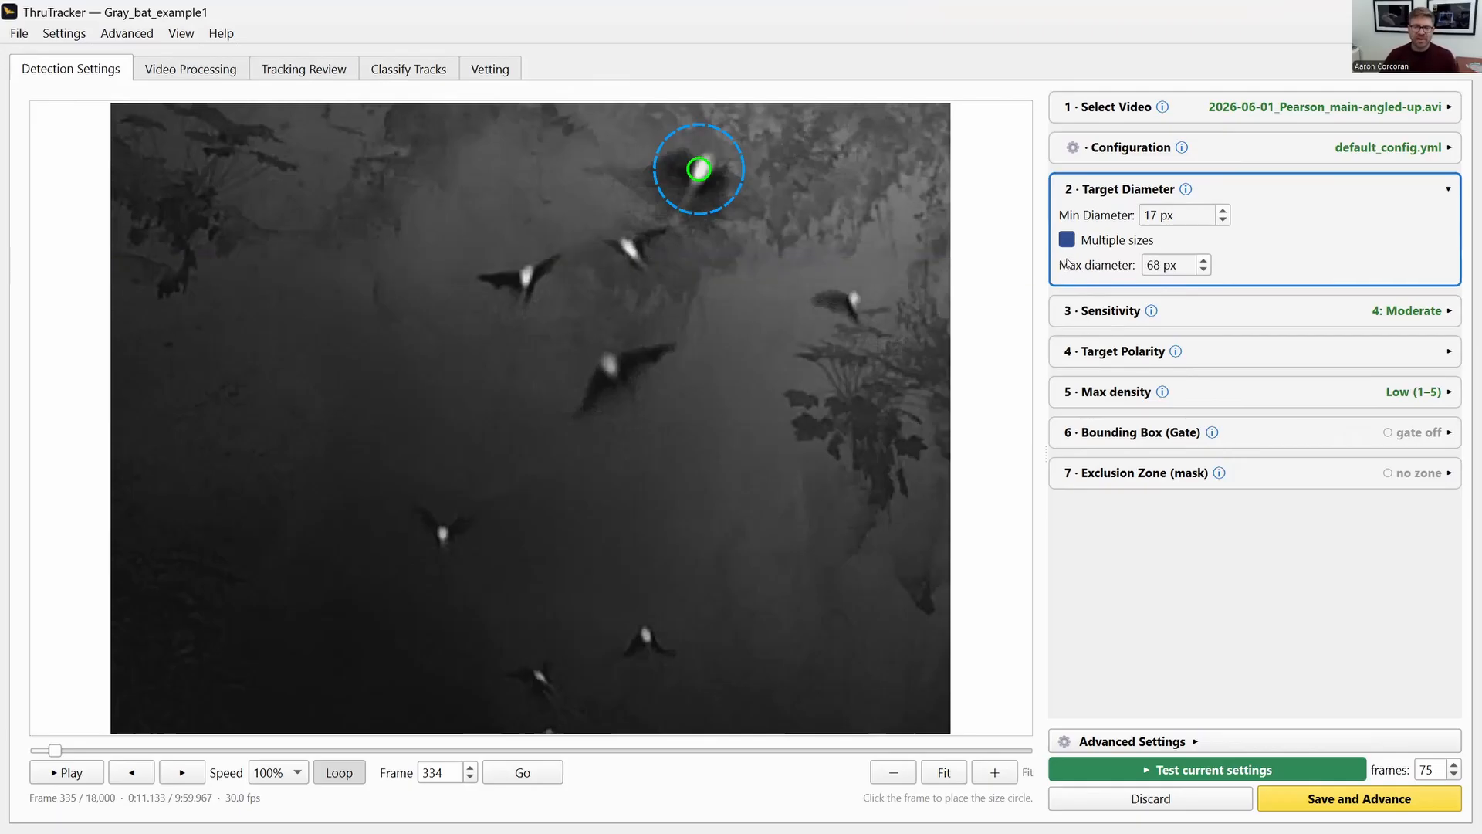
left_click(1105, 242)
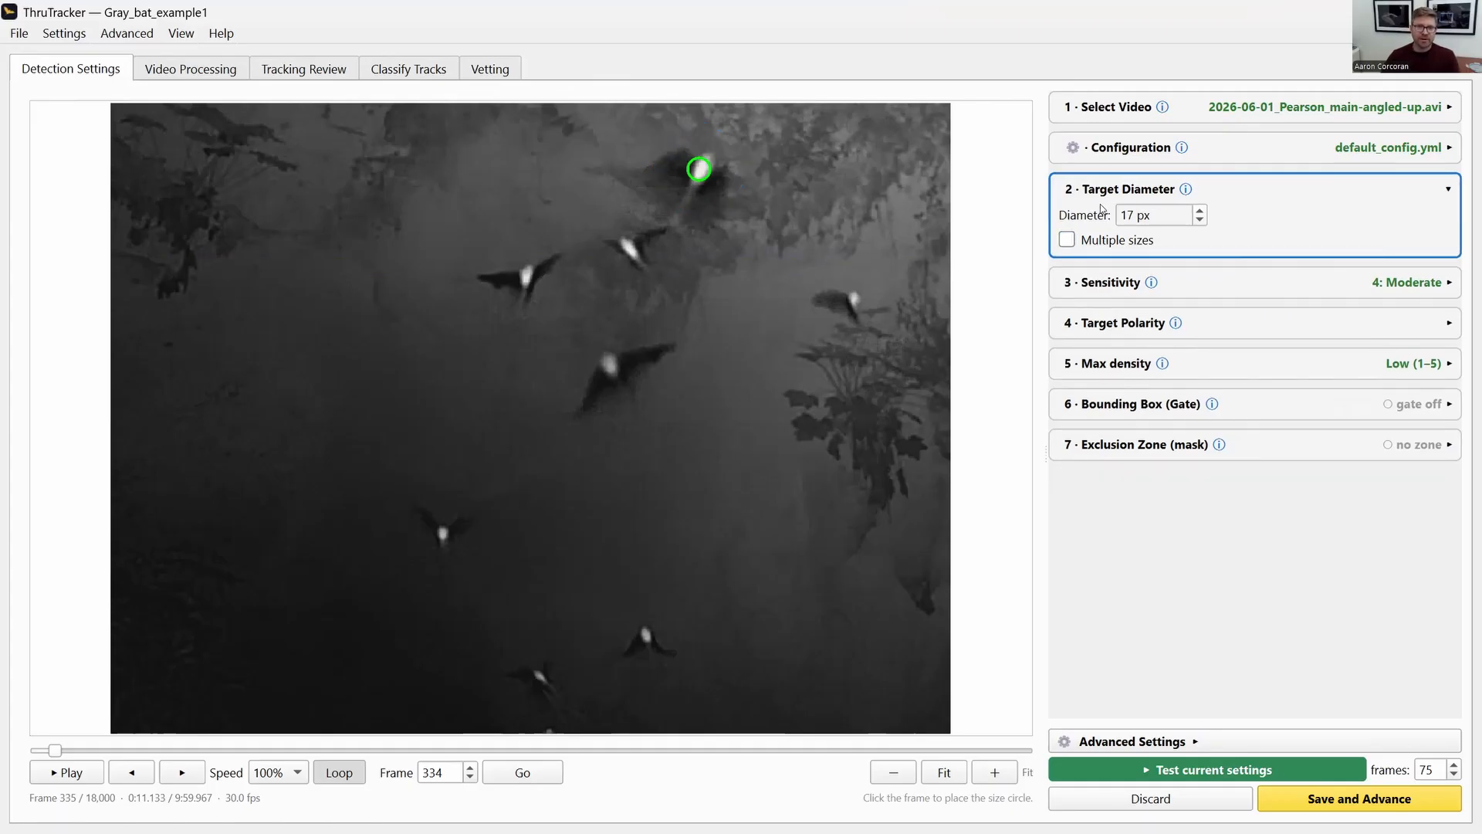
Step: Centre the size circle on the largest bat near the top of the frame and set the target diameter to 100 px
left_click(703, 168)
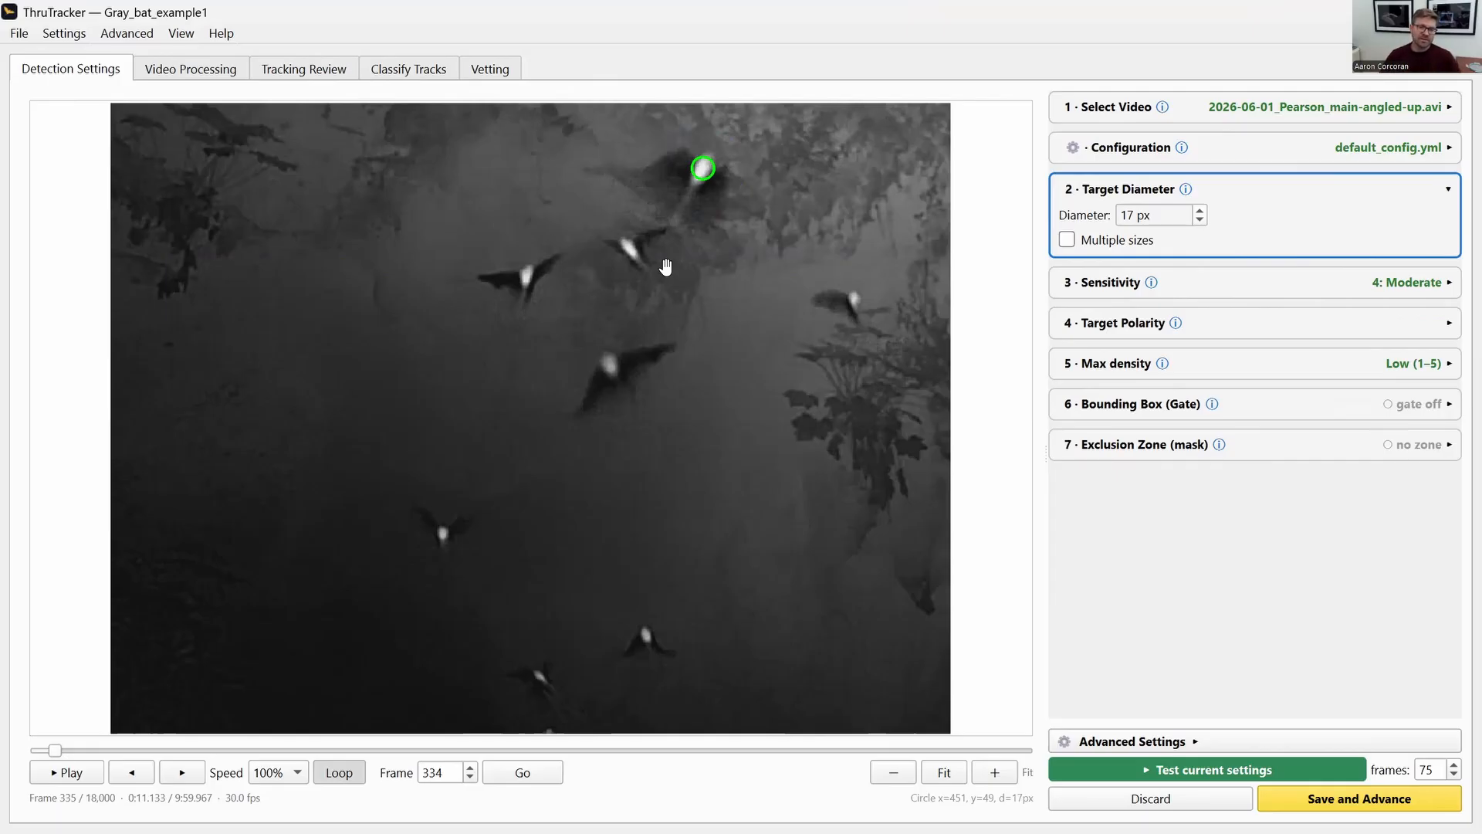
double_click(1128, 216)
type("100")
key("Return")
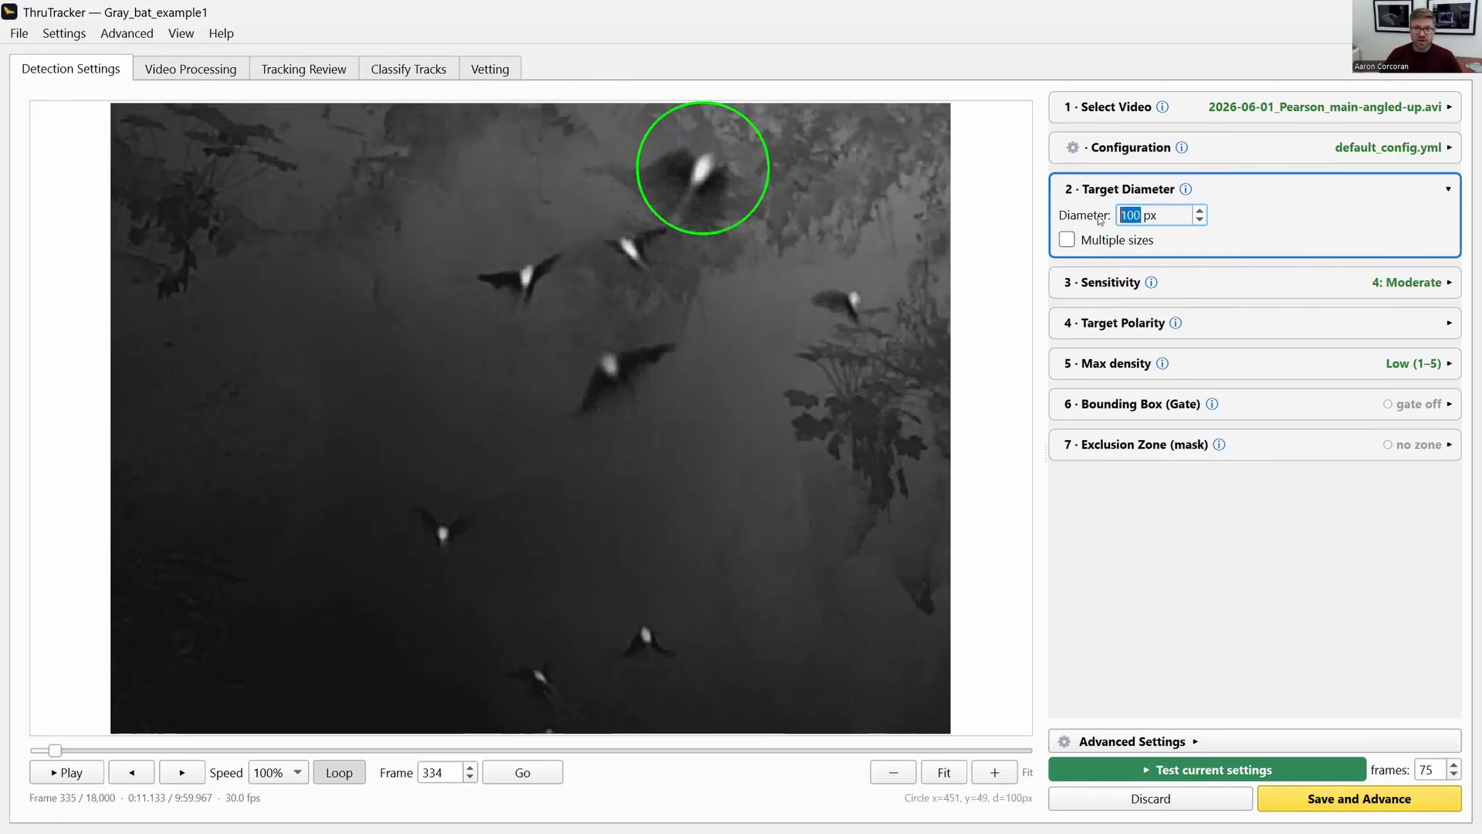
Step: Reposition the size circle around the largest bat, set the target diameter to 30 px and centre it on the smaller bat below and left
left_click(686, 202)
left_click(669, 204)
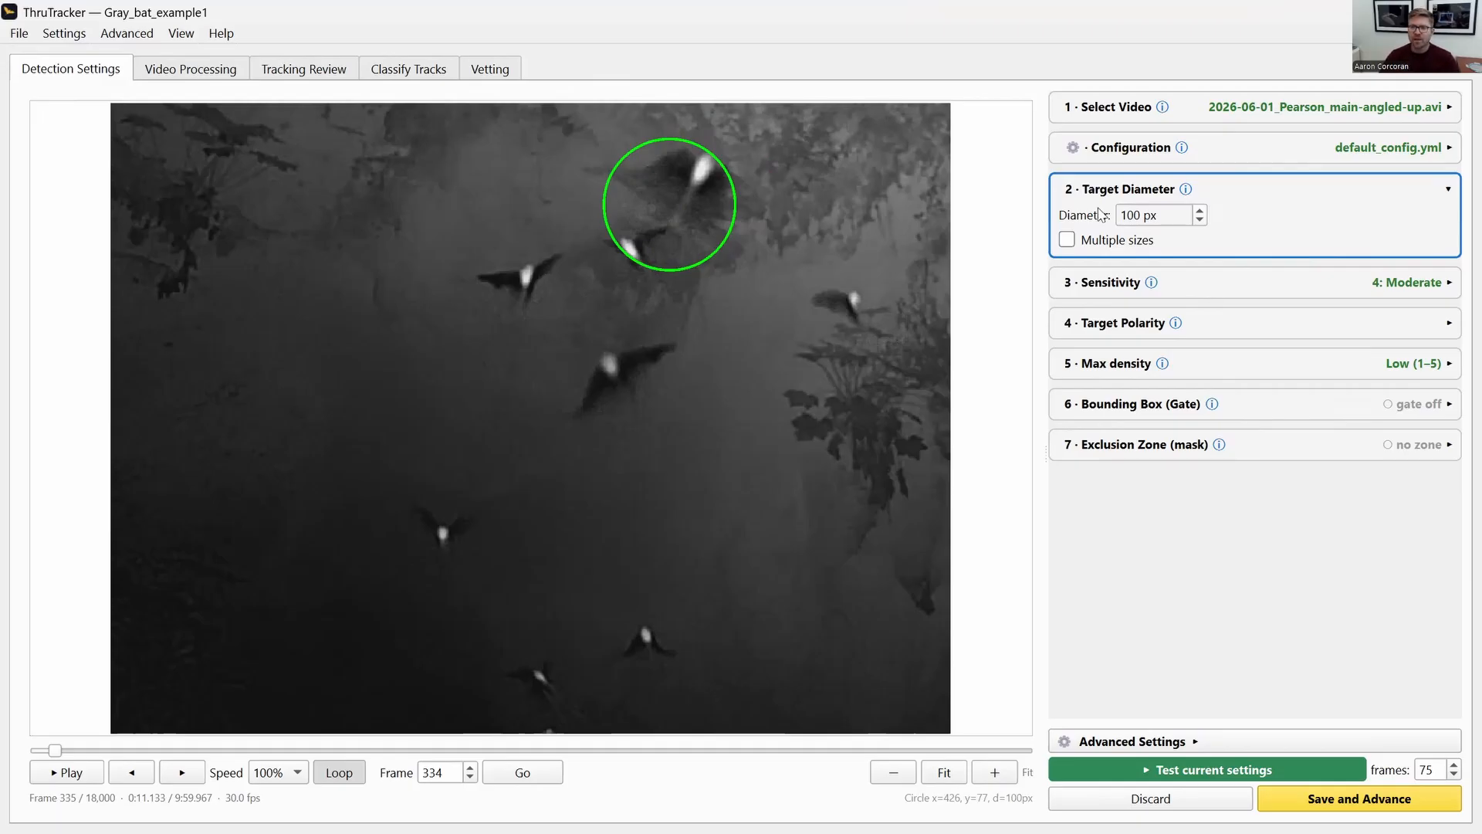
left_click(1161, 222)
type("30")
key("Return")
left_click(523, 271)
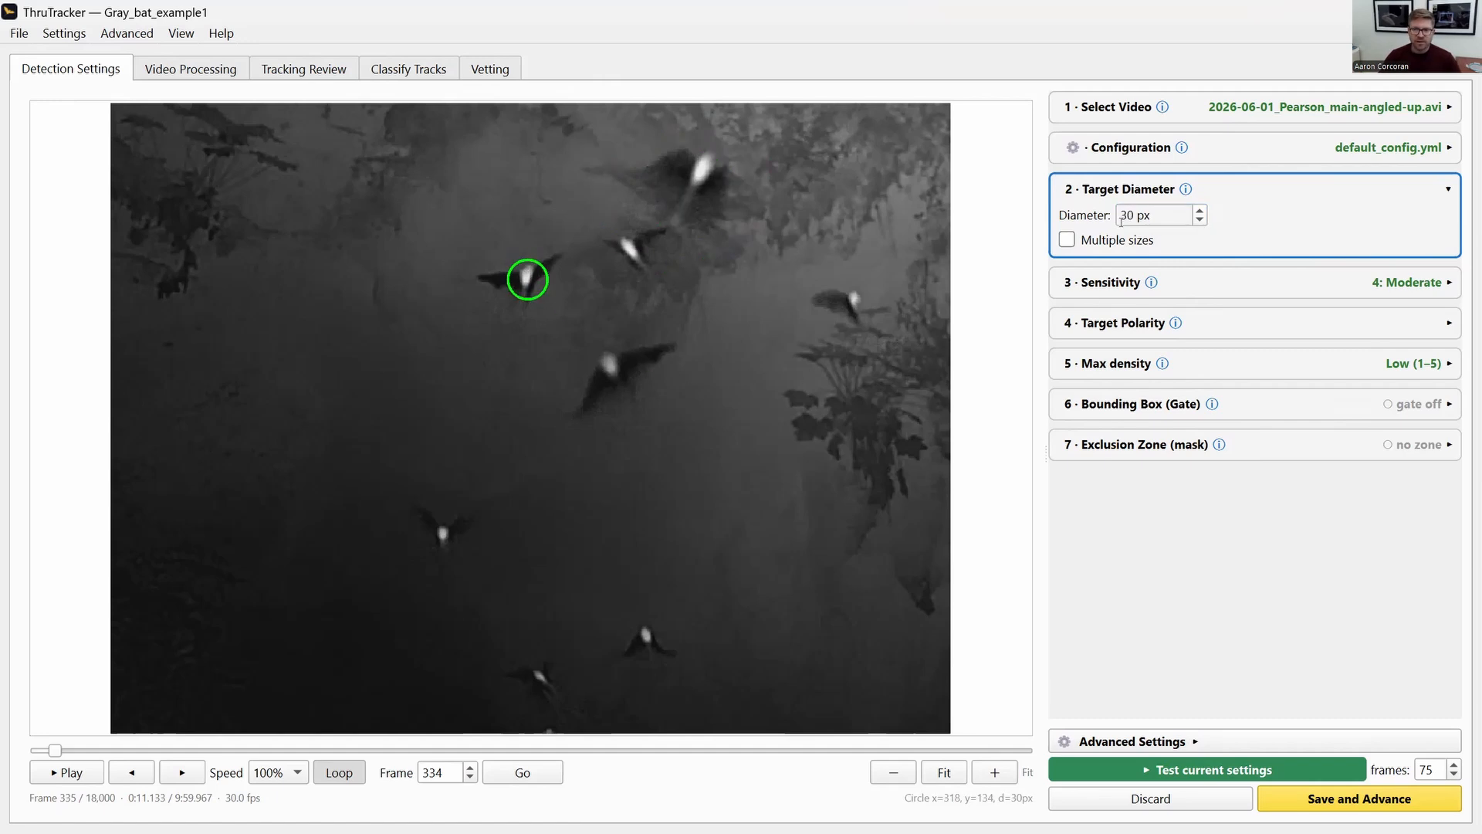
Step: Set the target diameter to 20 px to fit the bat's body
left_click_drag(1128, 221, 1124, 217)
type("2")
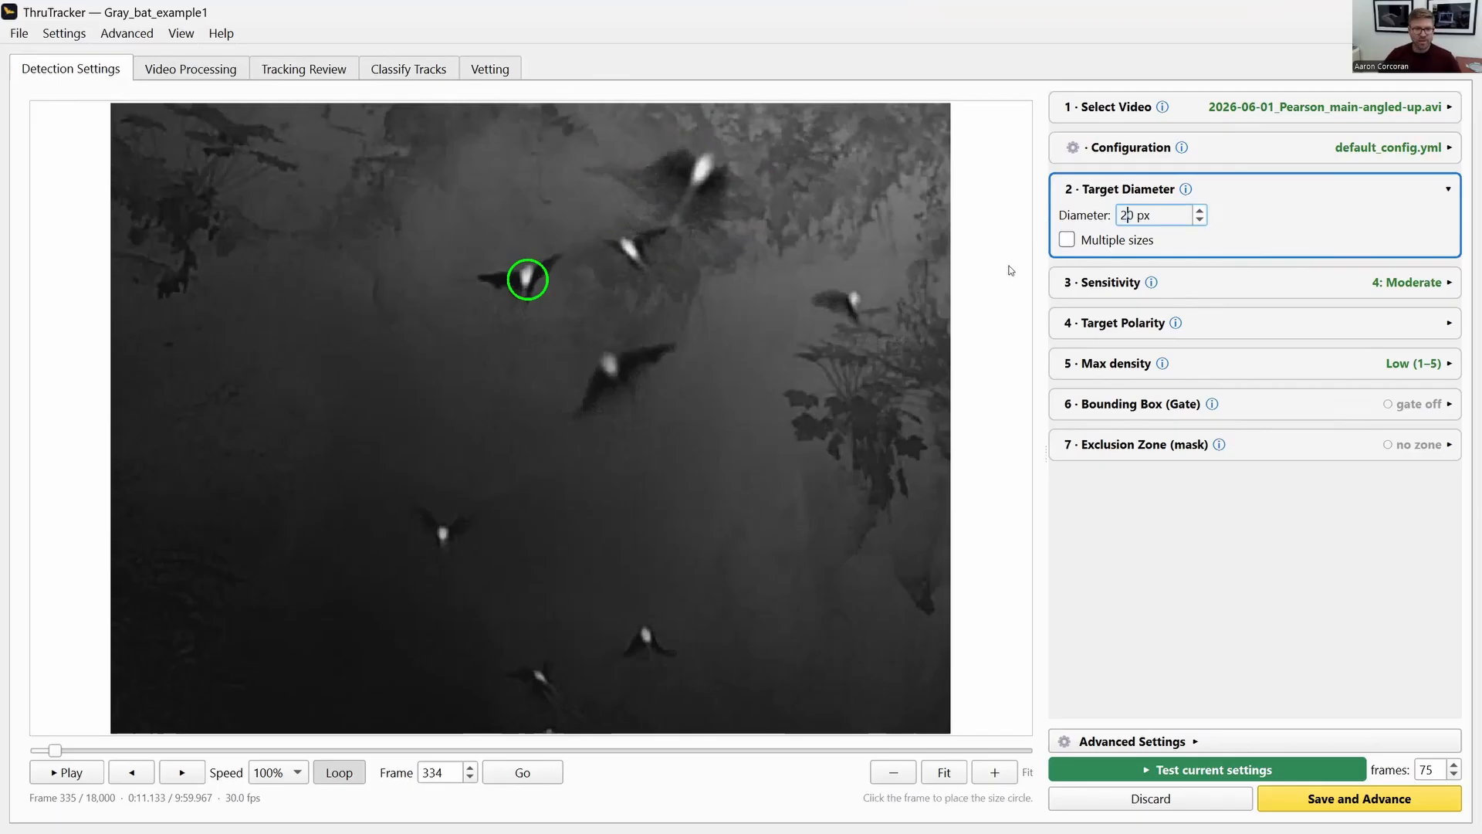
key("Return")
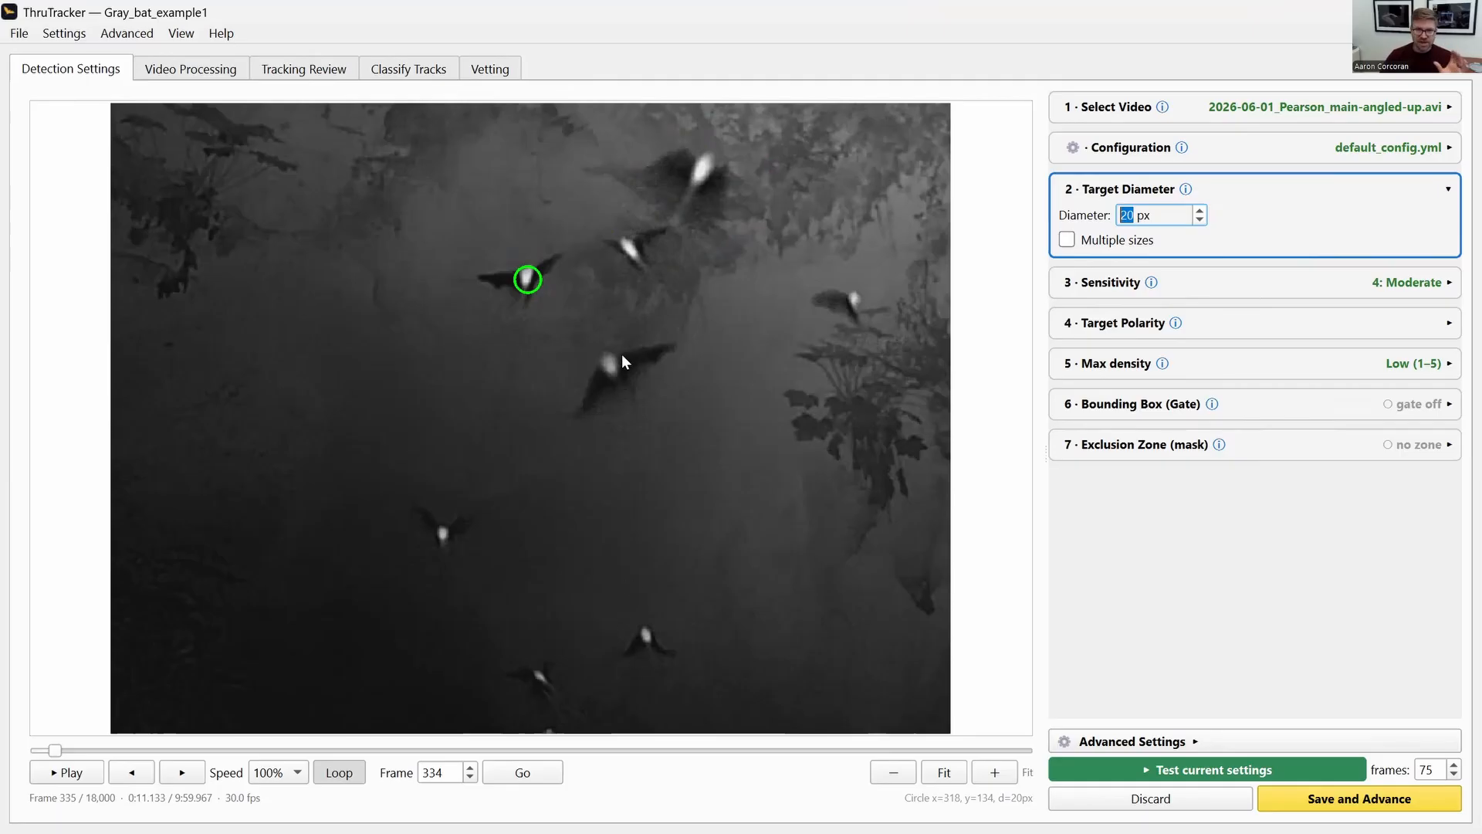
Step: Set the detection sensitivity to 5: Low
left_click(1182, 290)
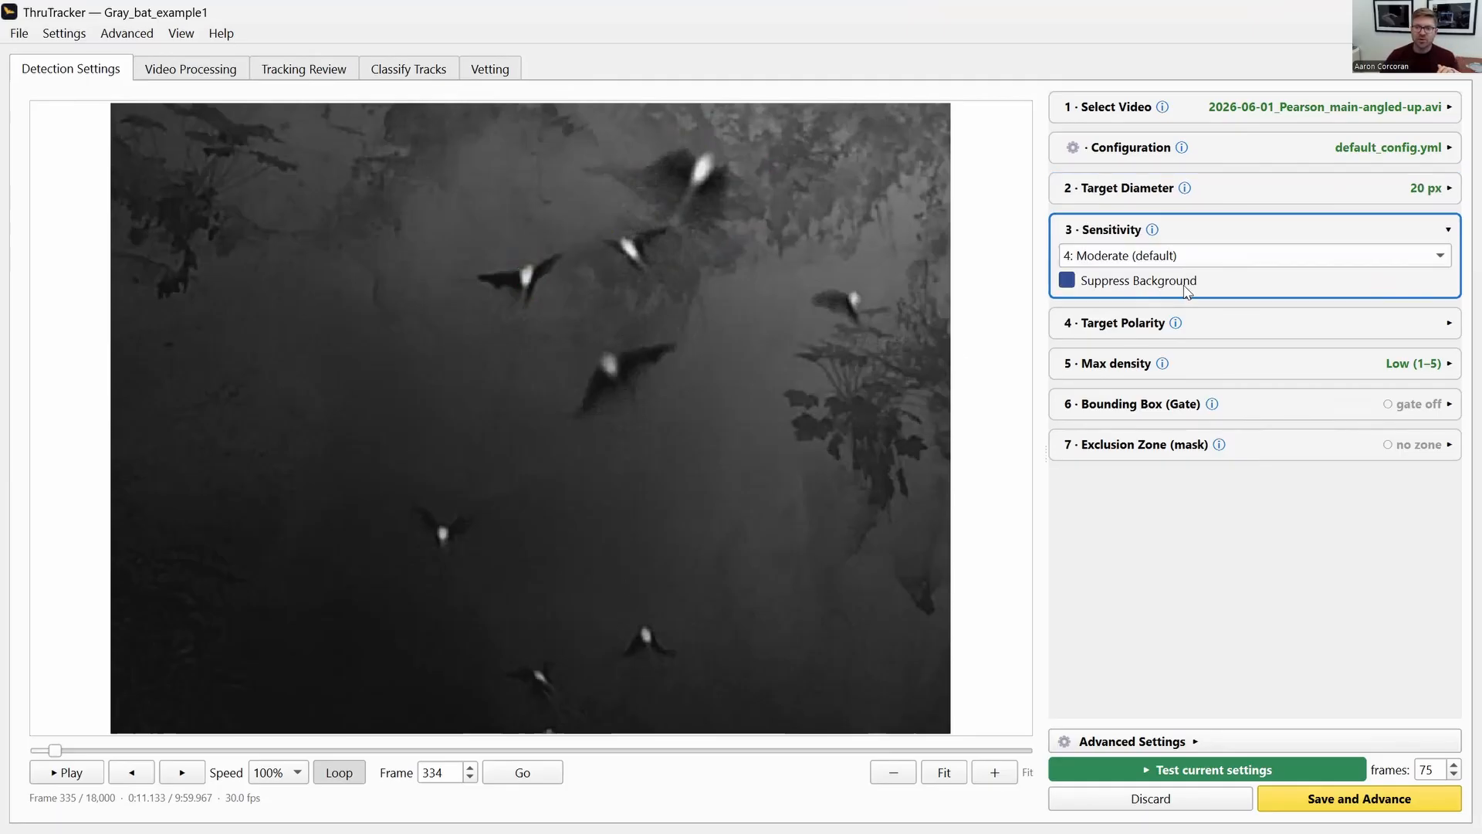
left_click(1110, 254)
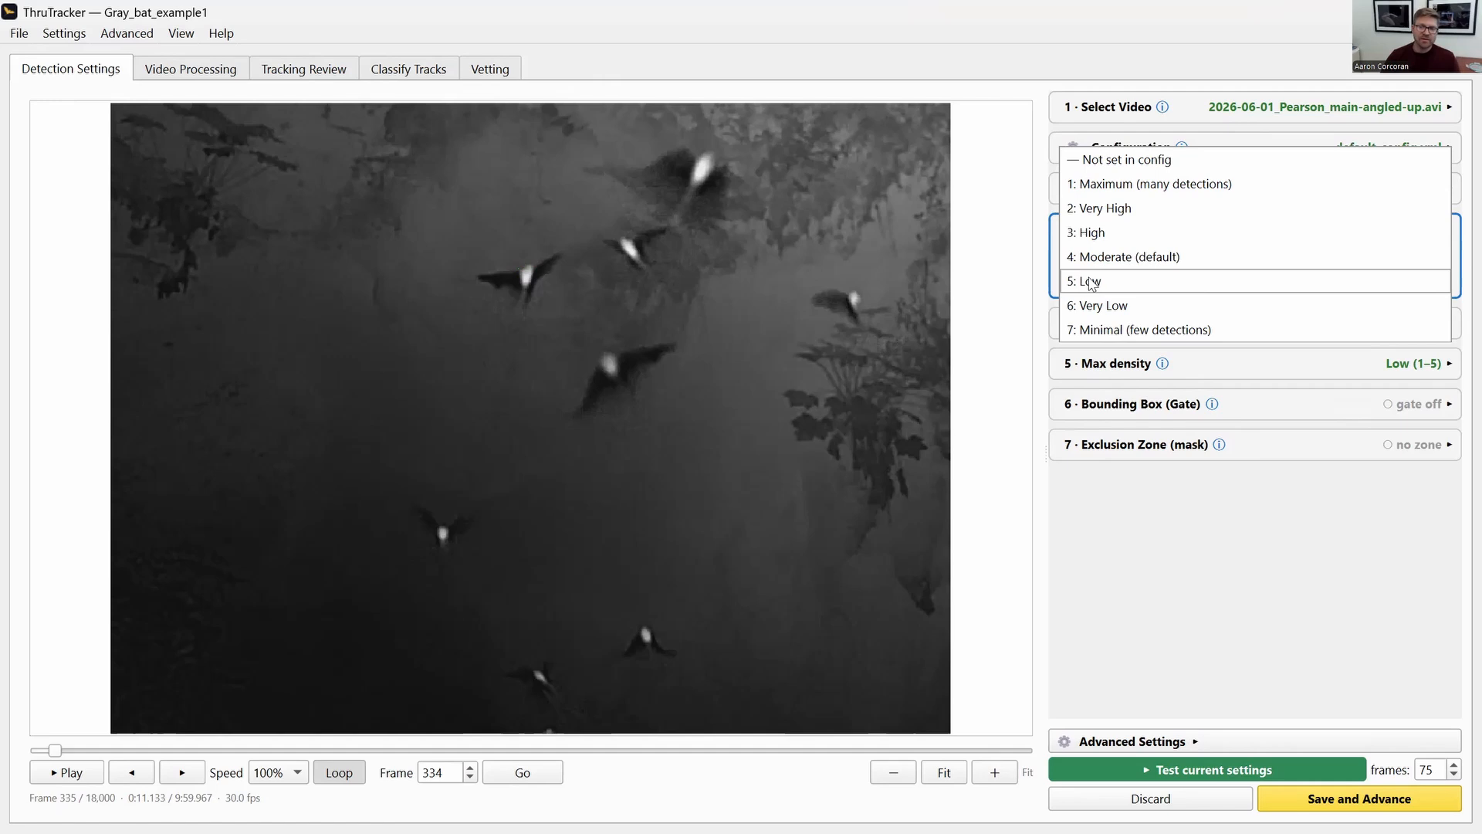
left_click(1091, 283)
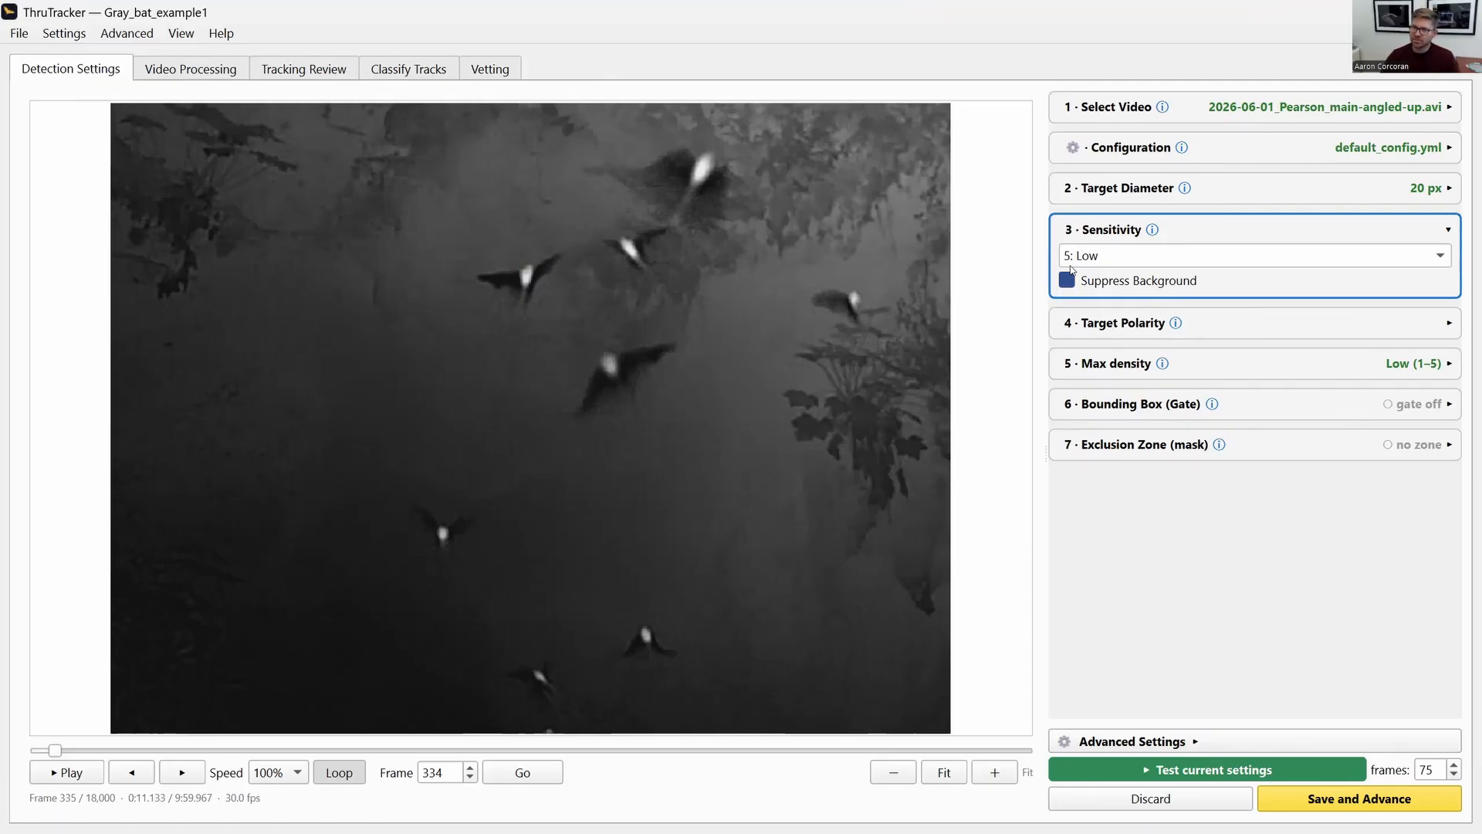
Step: Set the target polarity to Light target on dark background
left_click(1231, 327)
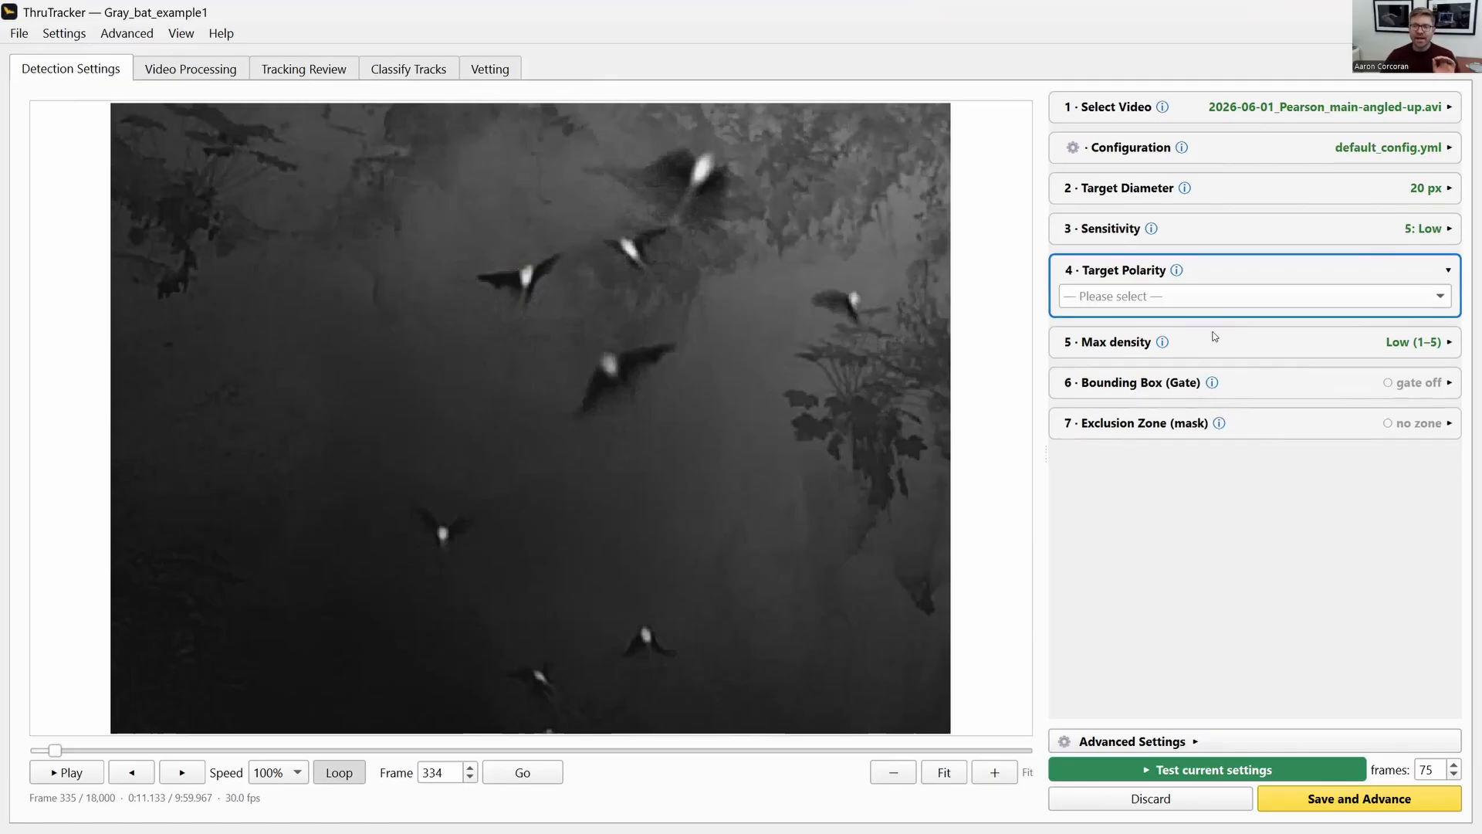
left_click(1111, 297)
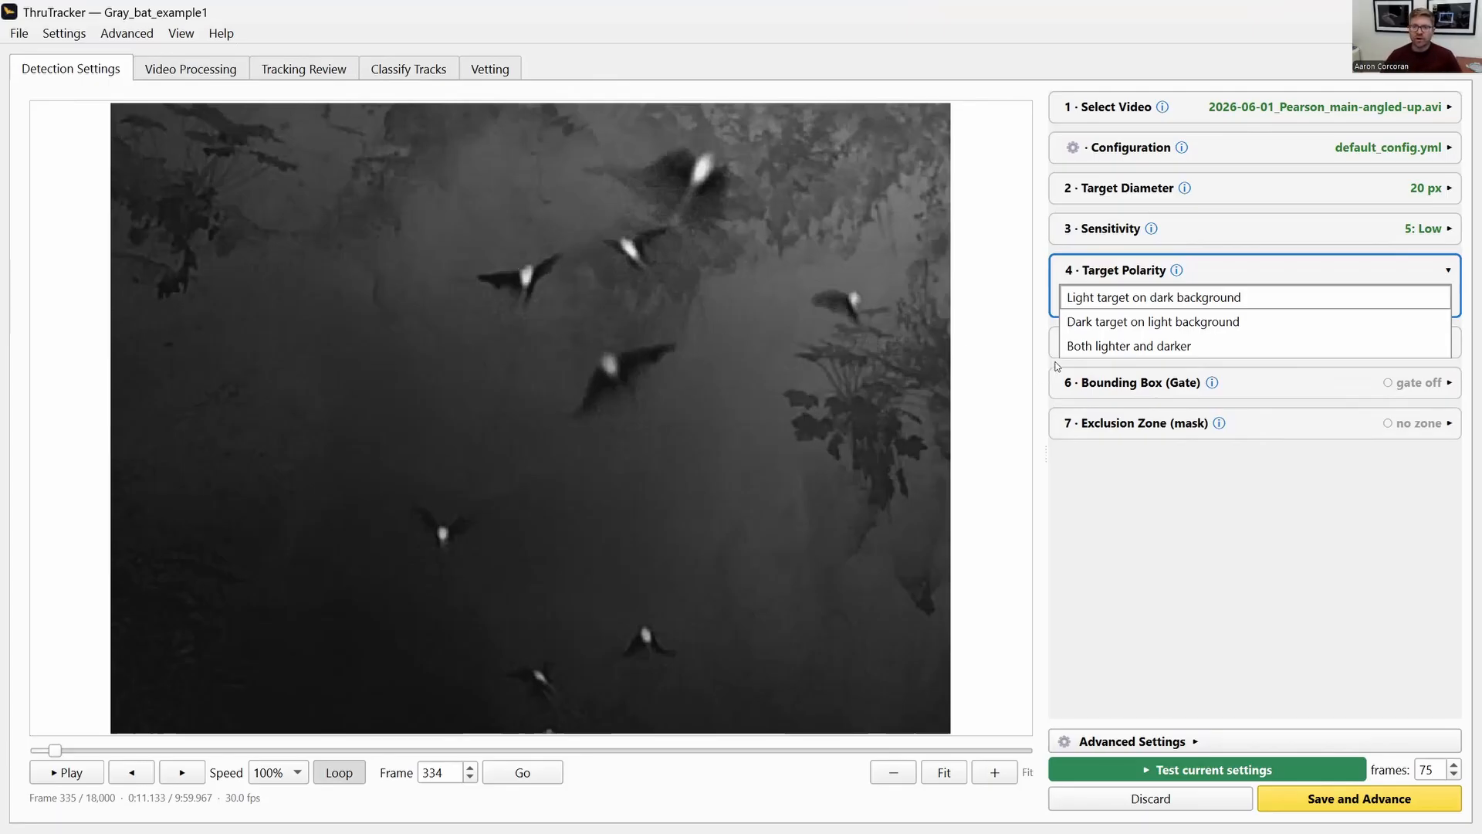
left_click(1108, 300)
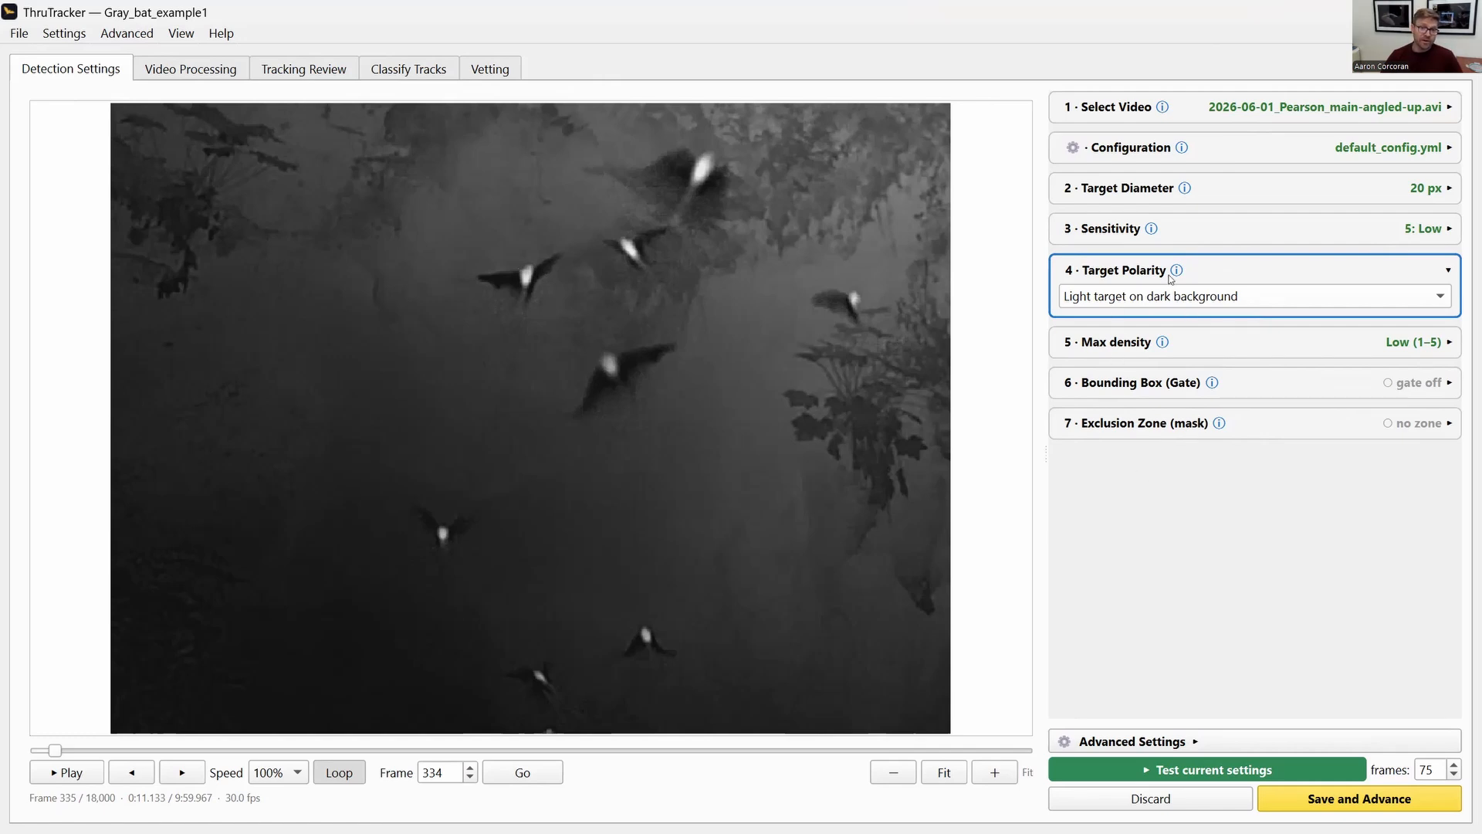
Step: Try Both lighter and darker polarity, comparing the size circle with a bat's body, and return to Light target on dark background
left_click(1095, 304)
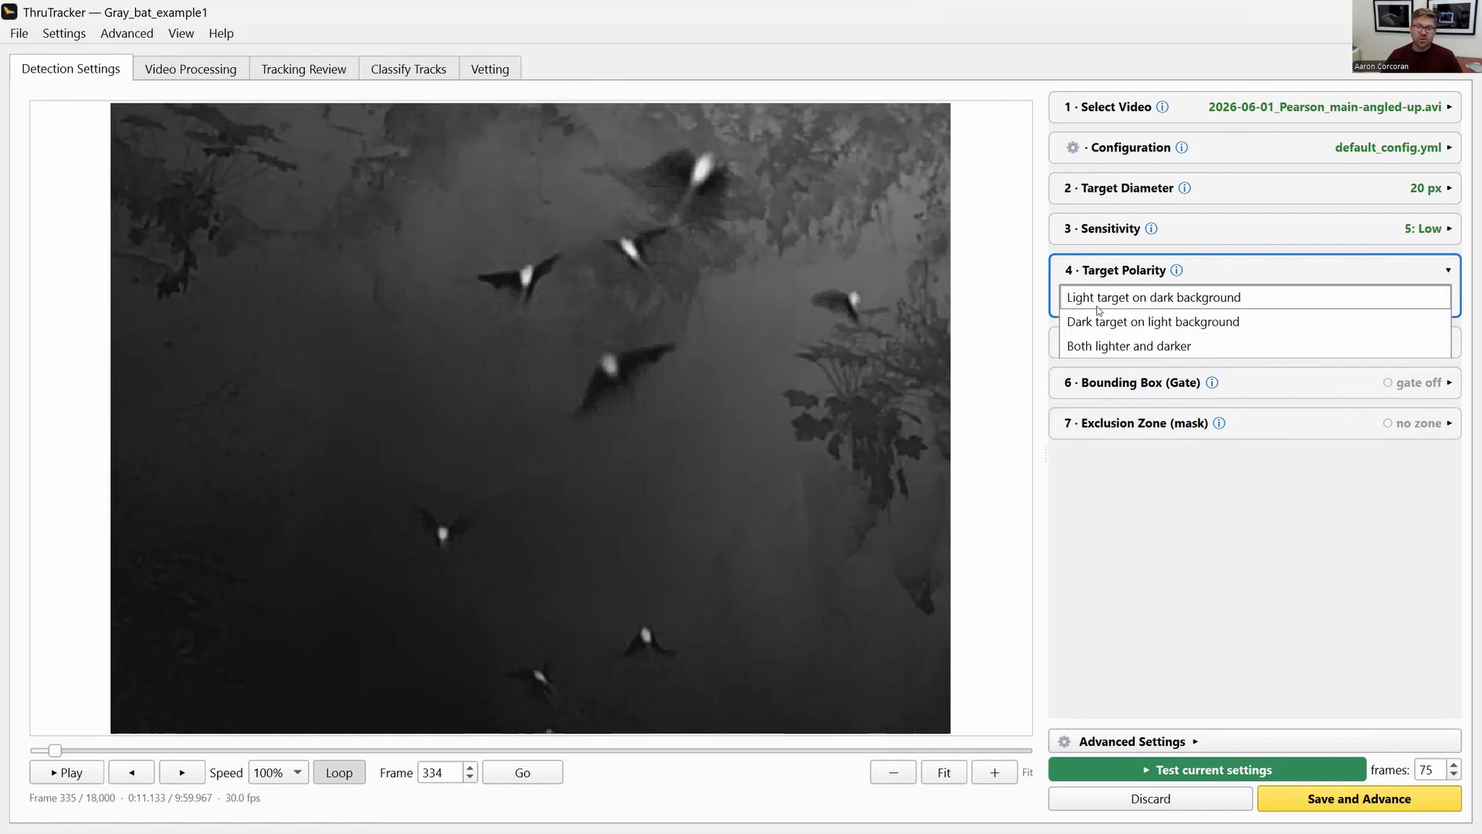
left_click(1112, 349)
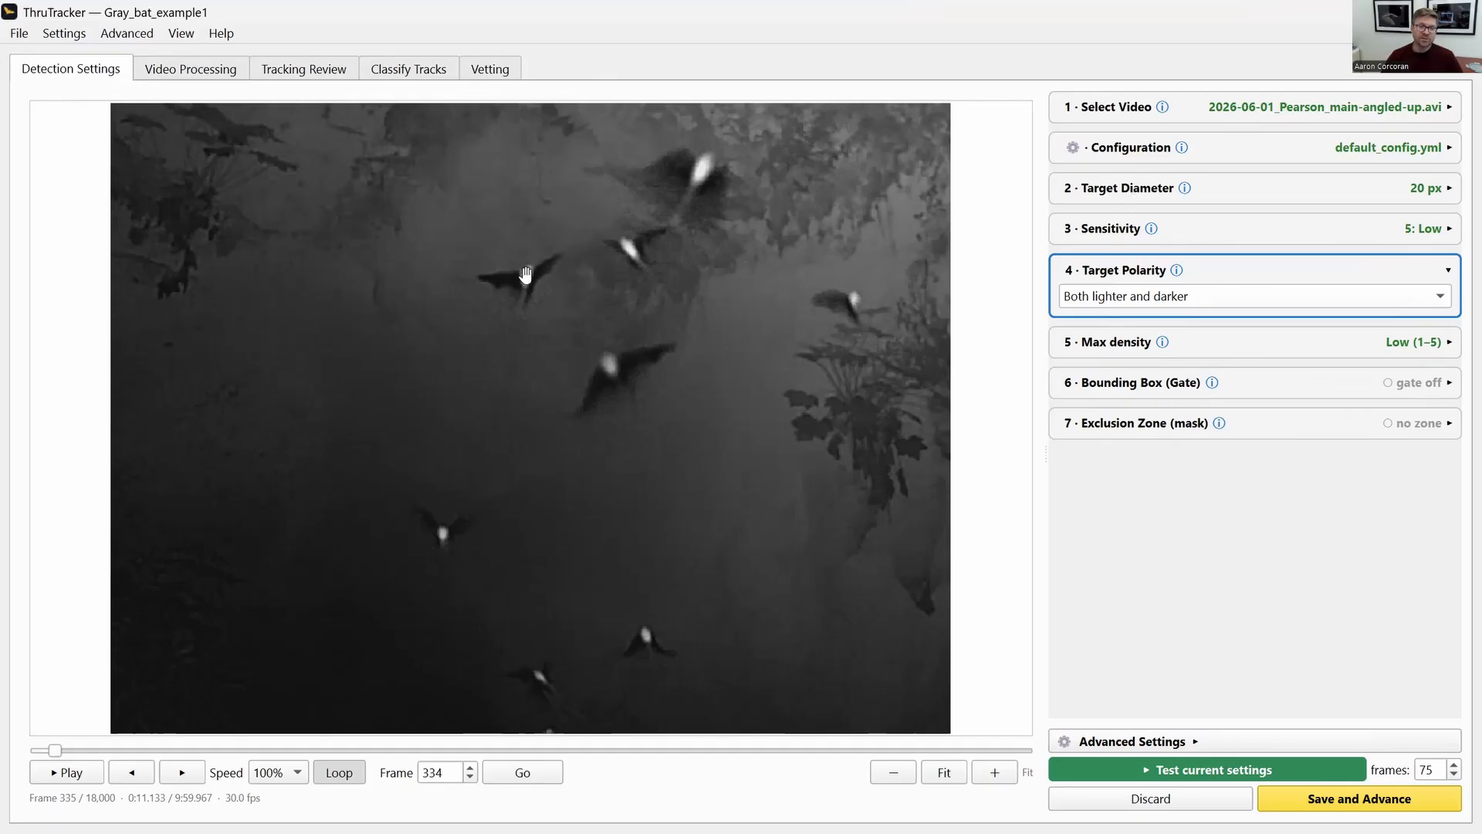
left_click(1111, 186)
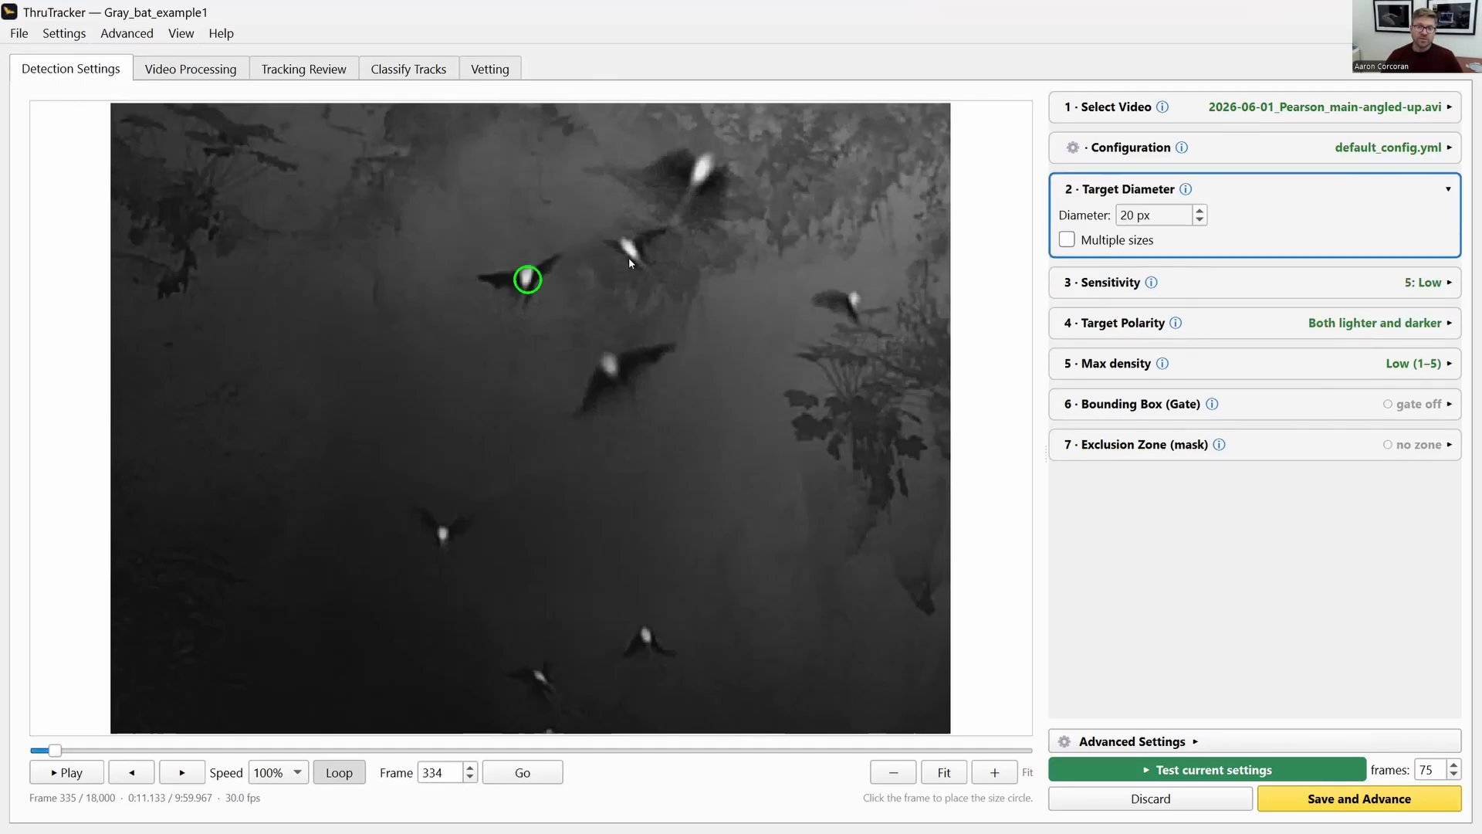
left_click(526, 278)
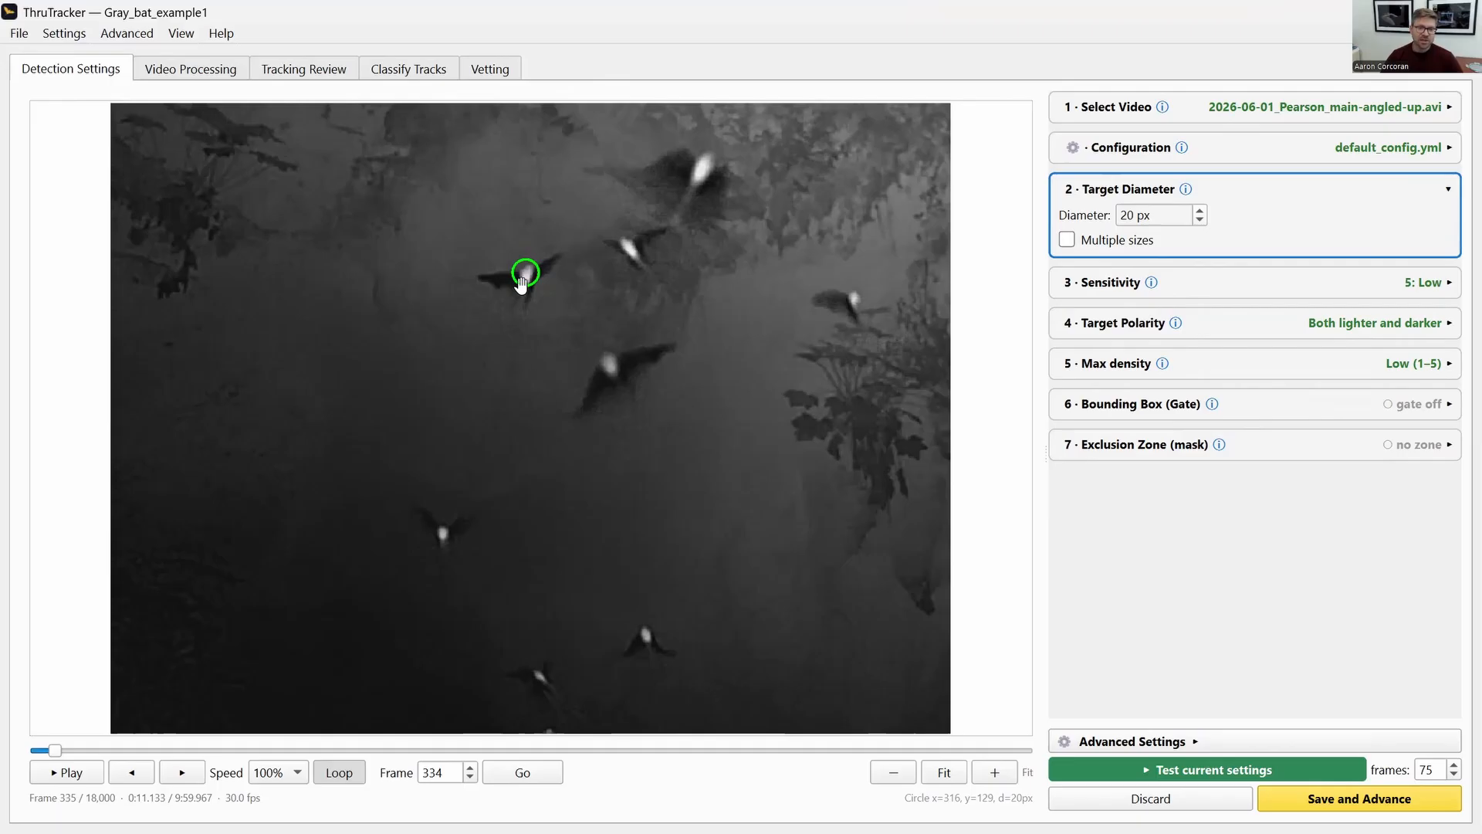
left_click(1128, 323)
left_click(1123, 298)
left_click(1115, 249)
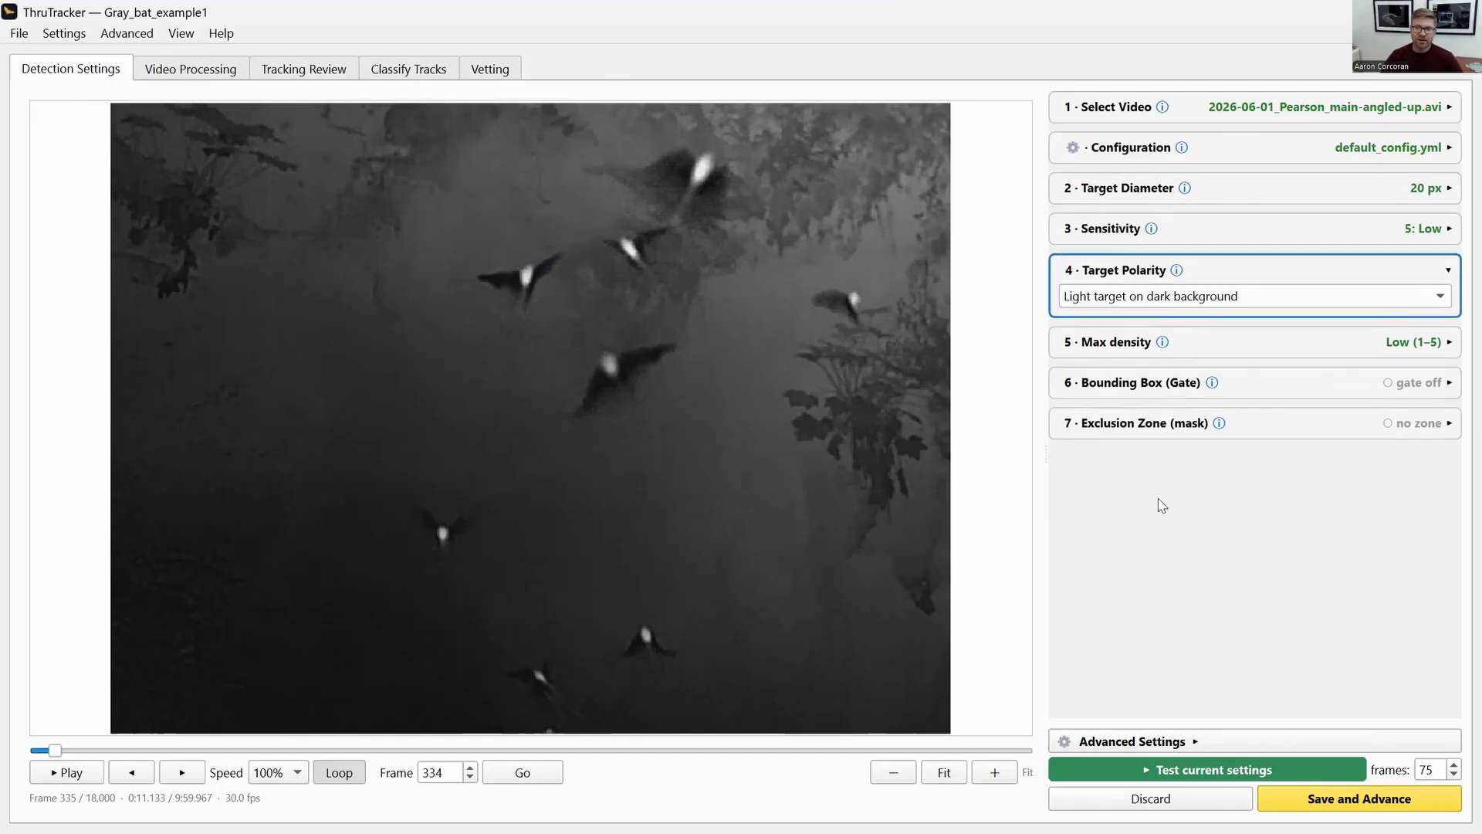
Step: Set the maximum density to 6-20 animals per frame
left_click(1107, 348)
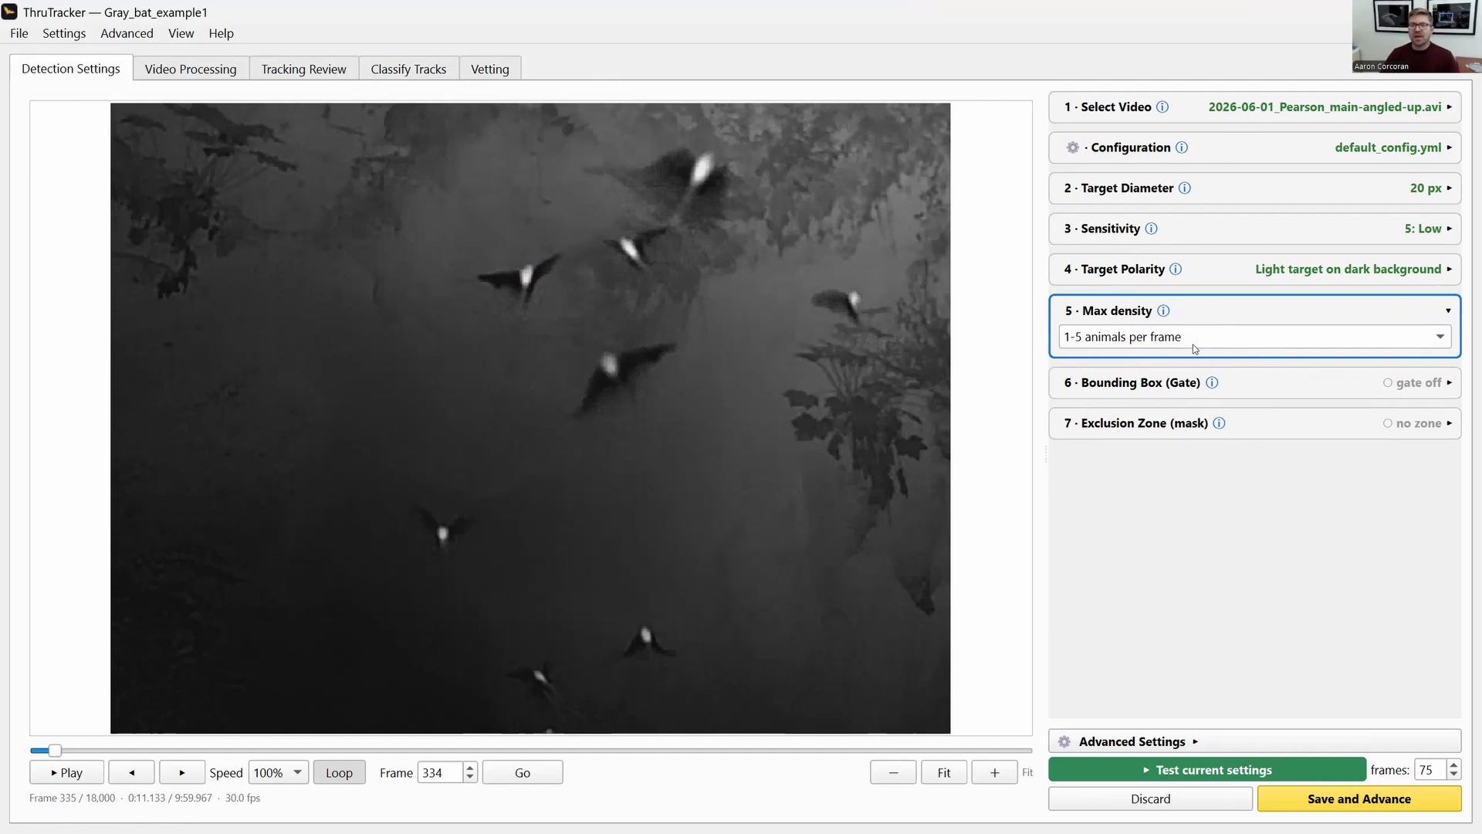
left_click(1097, 343)
left_click(1100, 362)
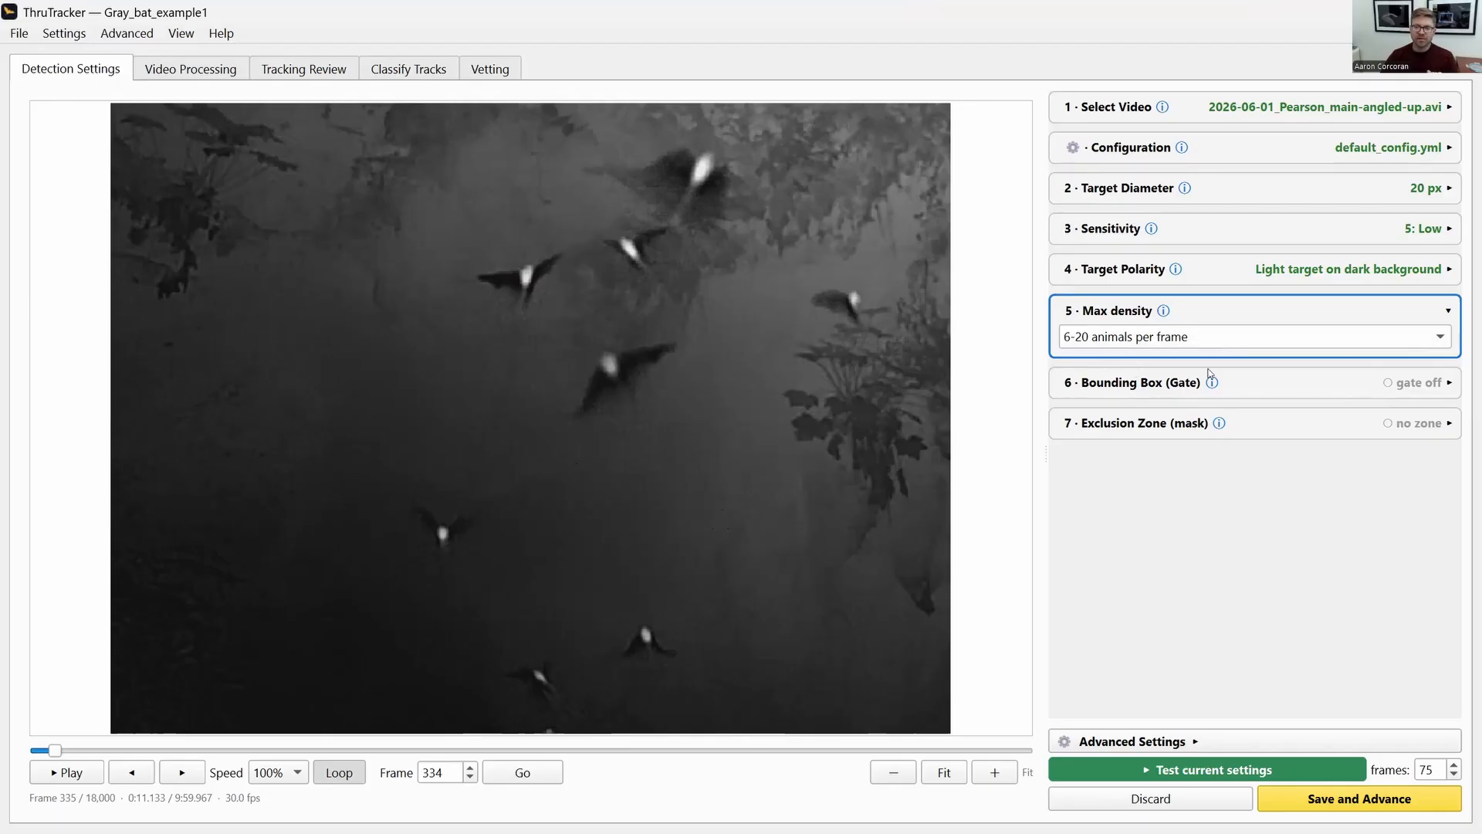
Step: Enable a rectangular counting gate spanning the full frame width, with its top edge at about 24.3 % and right edge at 100 %
left_click(1126, 384)
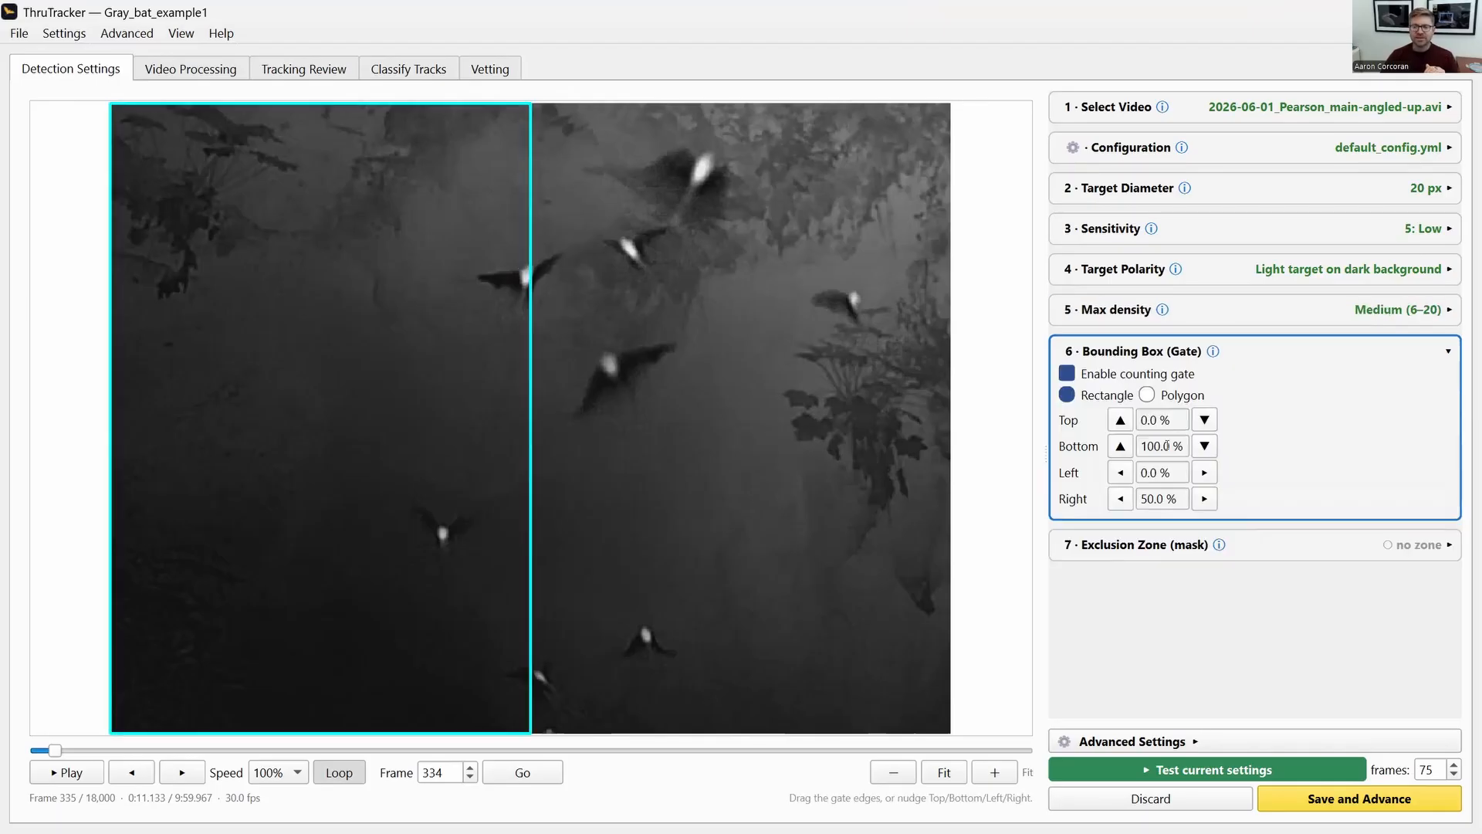
left_click_drag(430, 104, 428, 255)
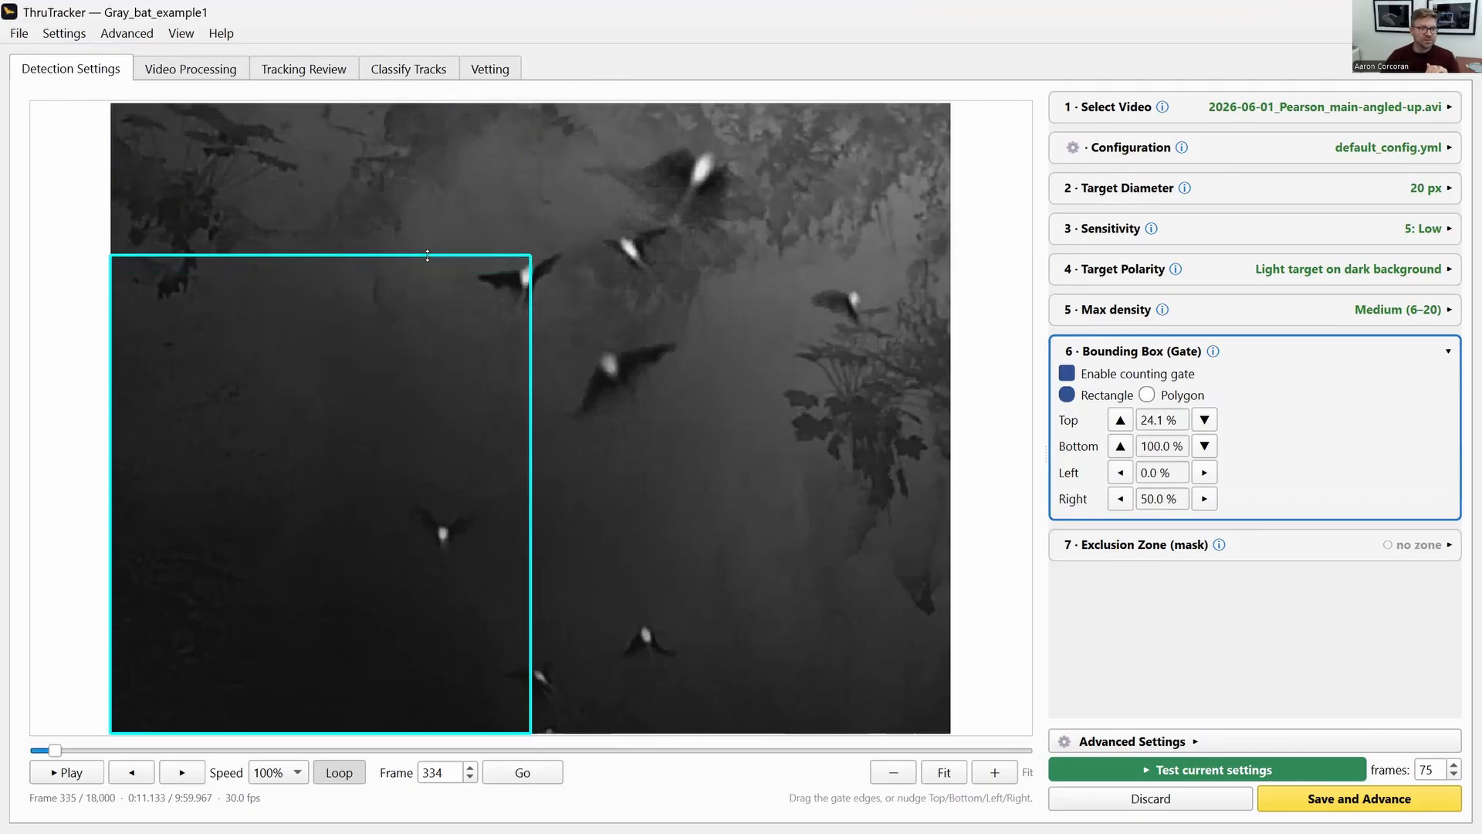
left_click_drag(532, 423, 983, 380)
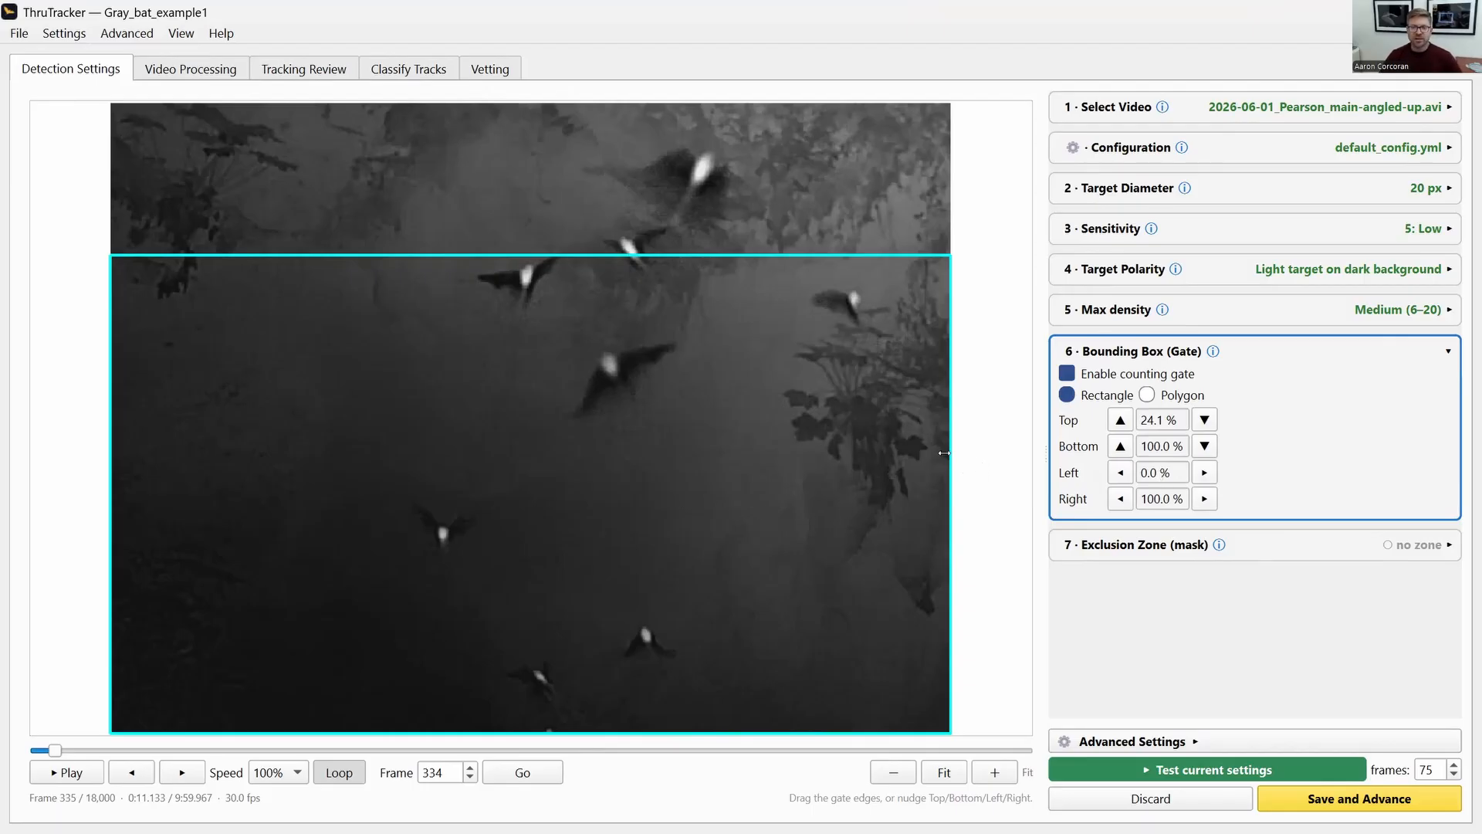
left_click_drag(710, 258, 702, 268)
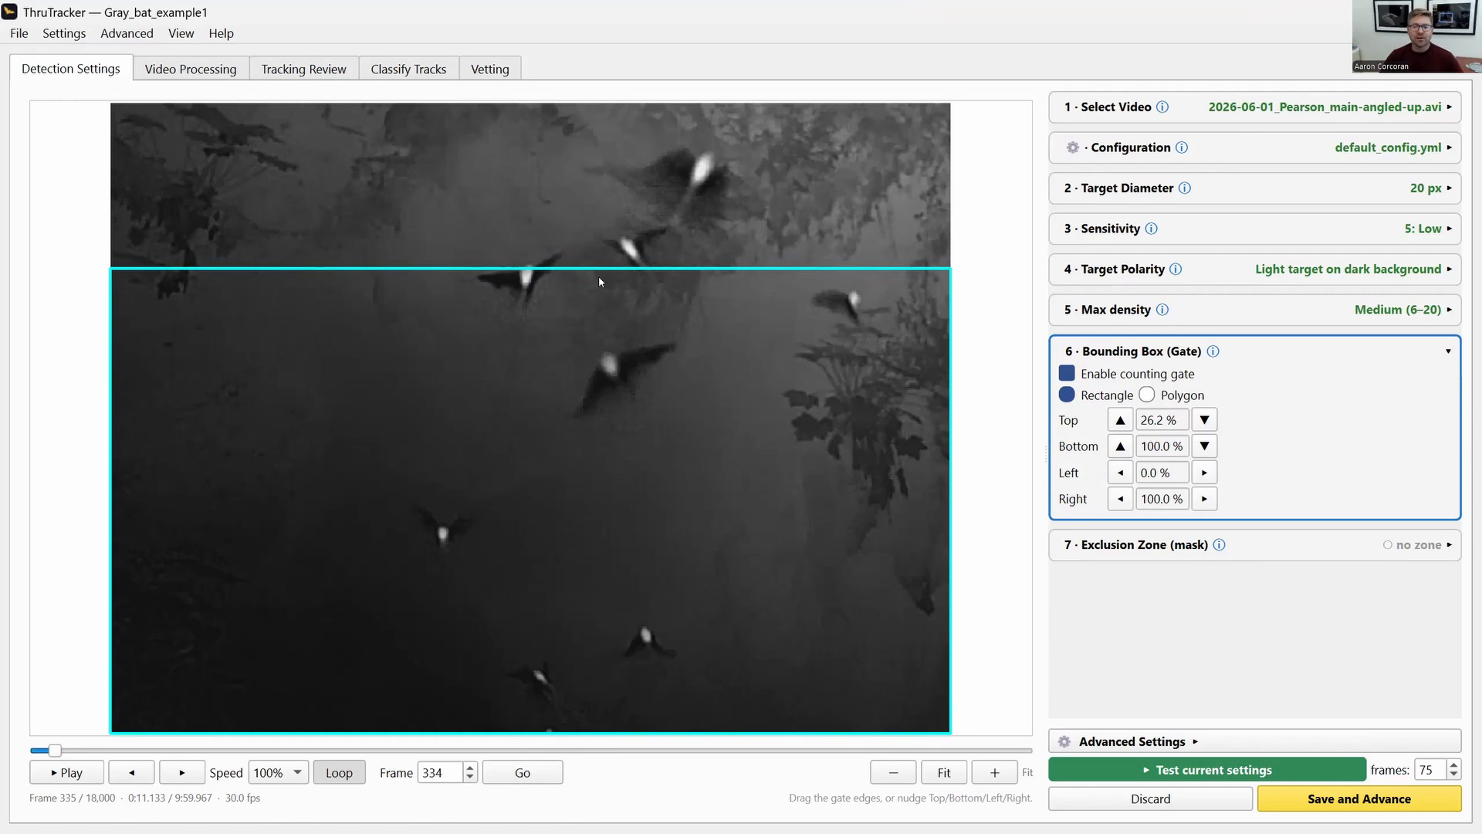
left_click_drag(596, 268, 592, 255)
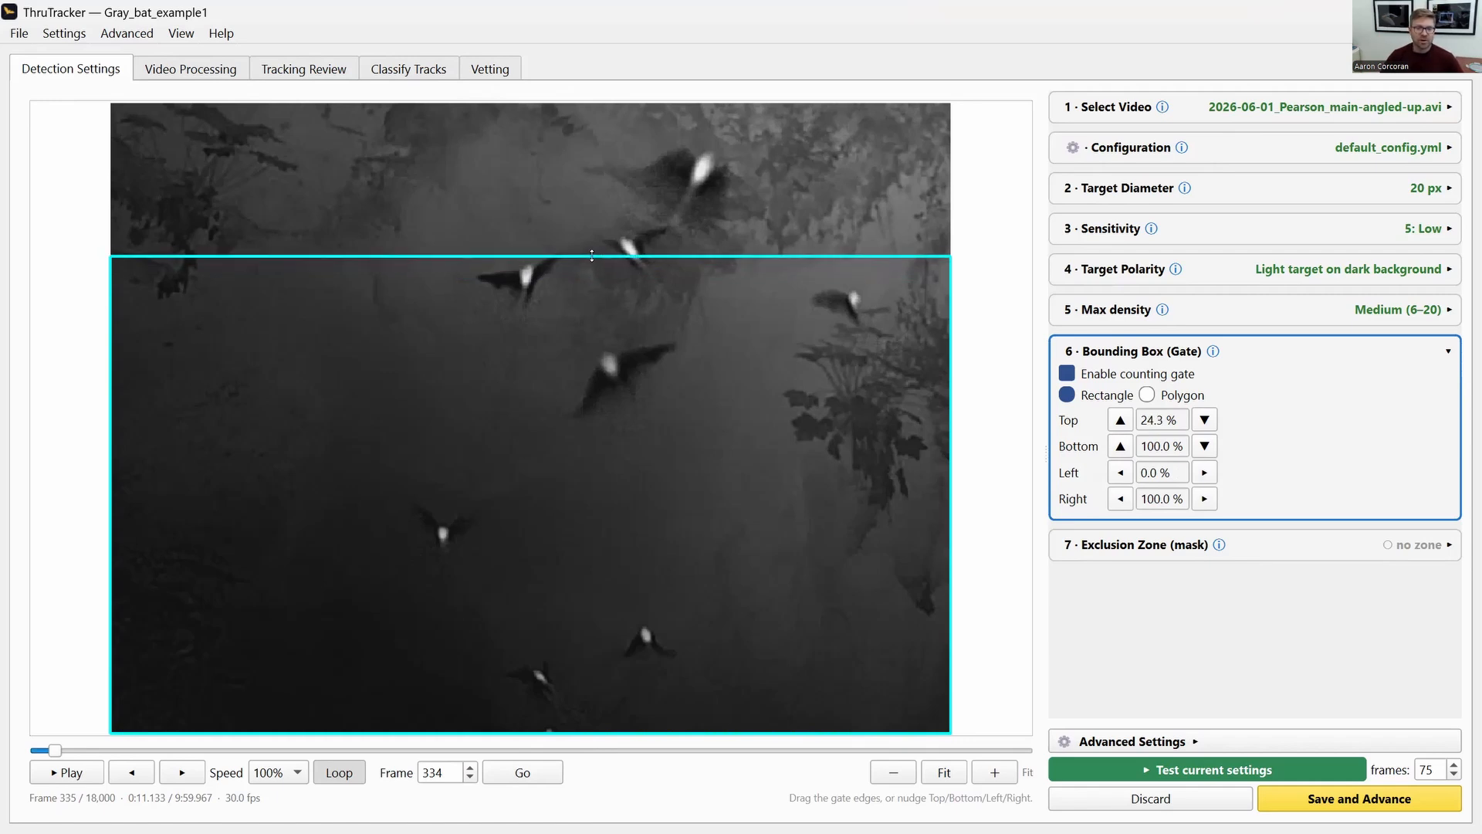
Step: Try nudging the gate's top edge down to 27.3 % and bring it back up to 24.3 %
left_click(1210, 423)
left_click(1210, 423)
left_click(1211, 423)
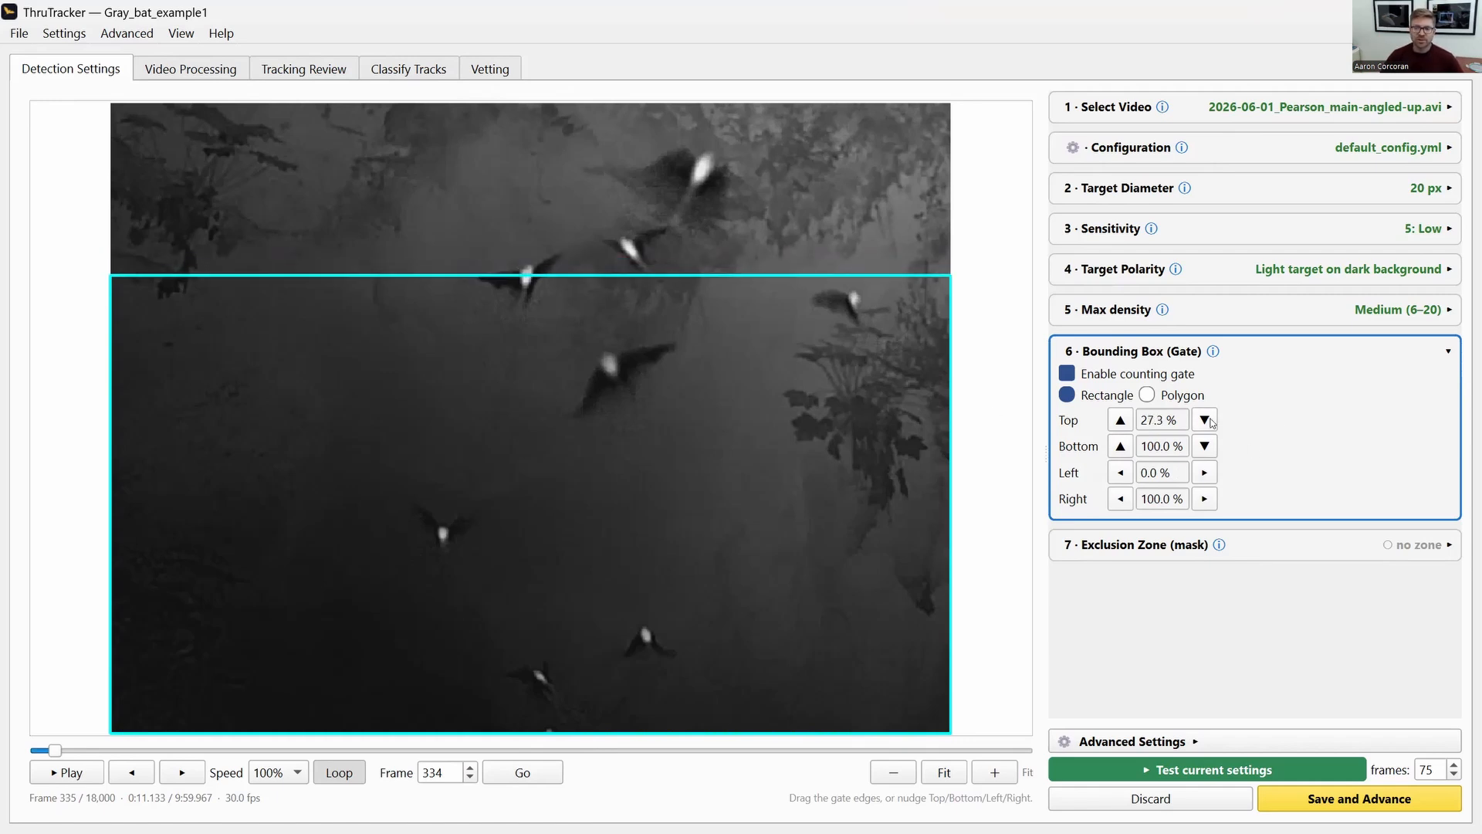
left_click(1125, 421)
left_click(1125, 421)
left_click(1125, 422)
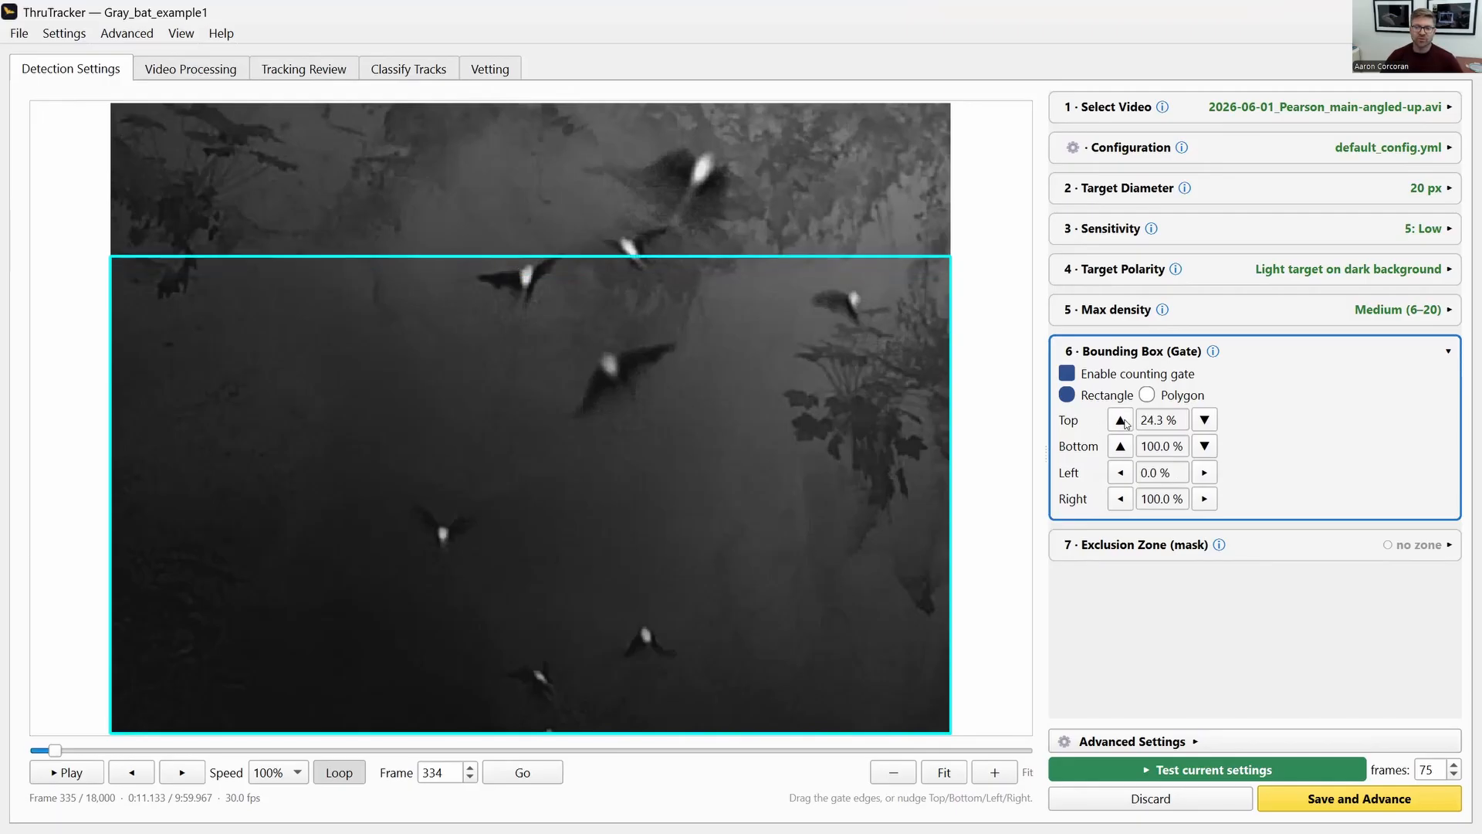
Step: Try an eight-vertex polygon gate enclosing the frame below a curved upper edge, and switch back to the rectangular gate
left_click(1148, 395)
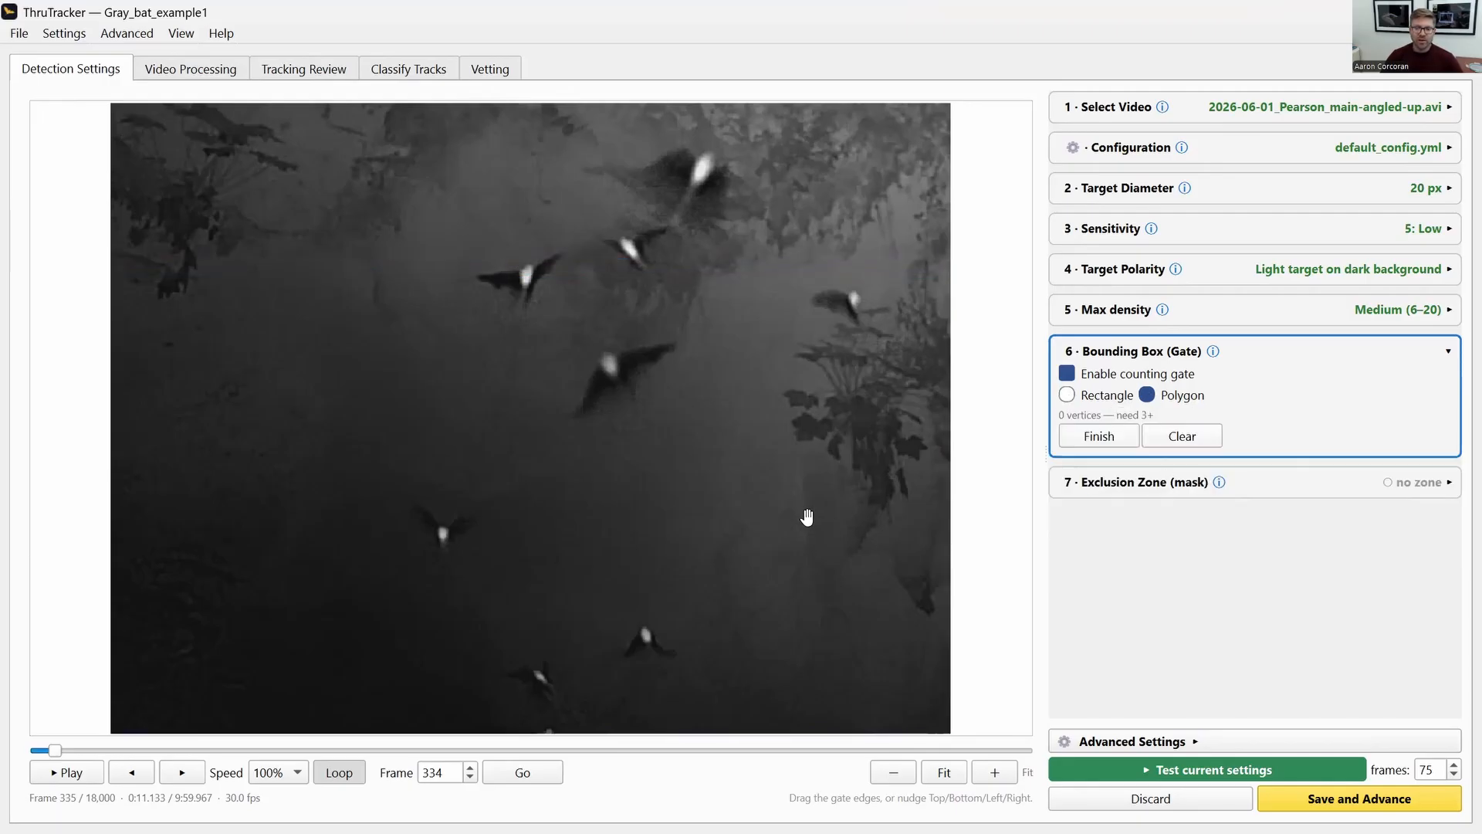
left_click(112, 259)
left_click(316, 247)
left_click(571, 264)
left_click(816, 284)
left_click(888, 313)
left_click(948, 382)
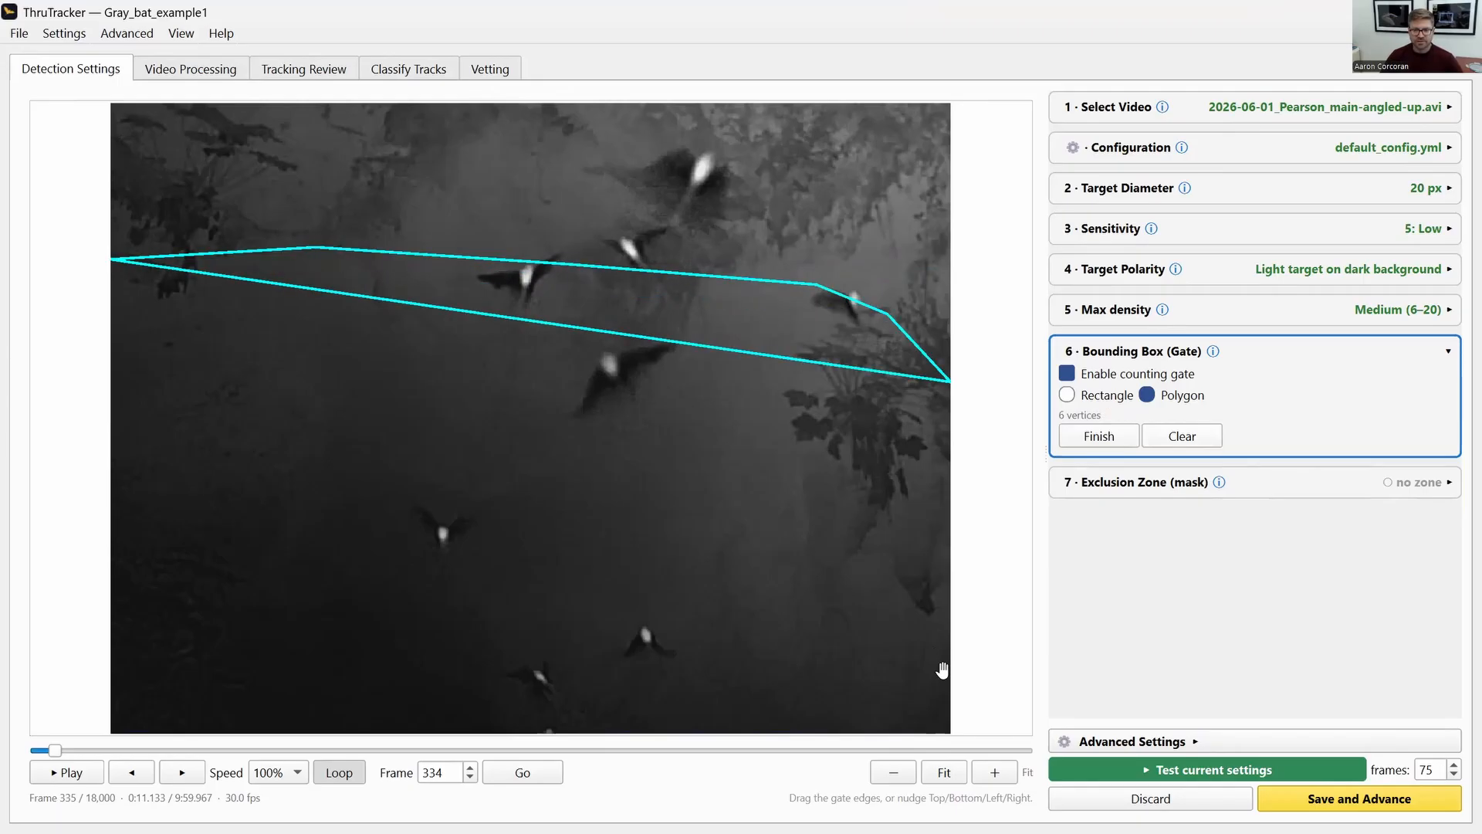
left_click(950, 730)
left_click(109, 728)
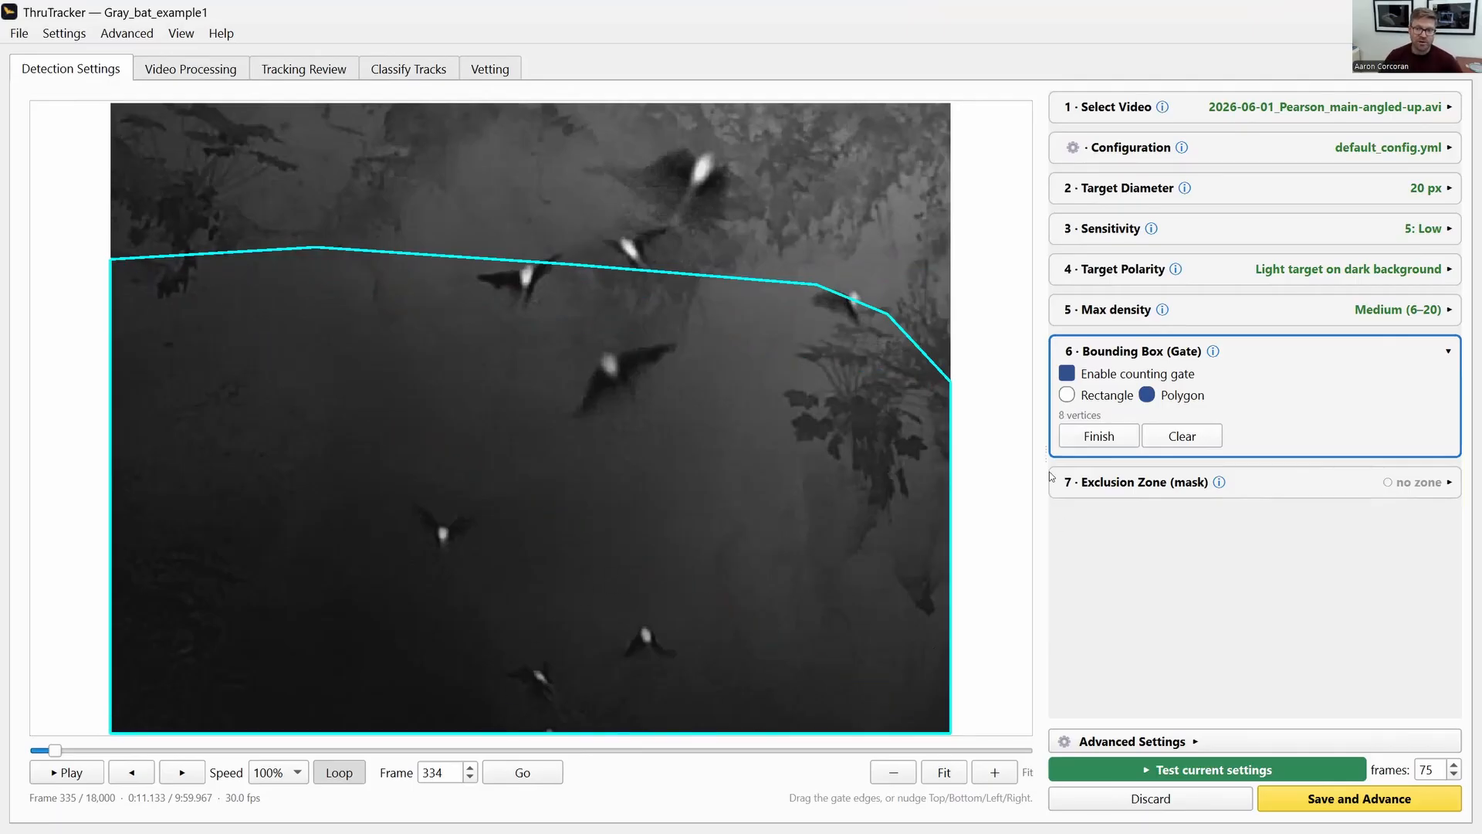
left_click(1109, 396)
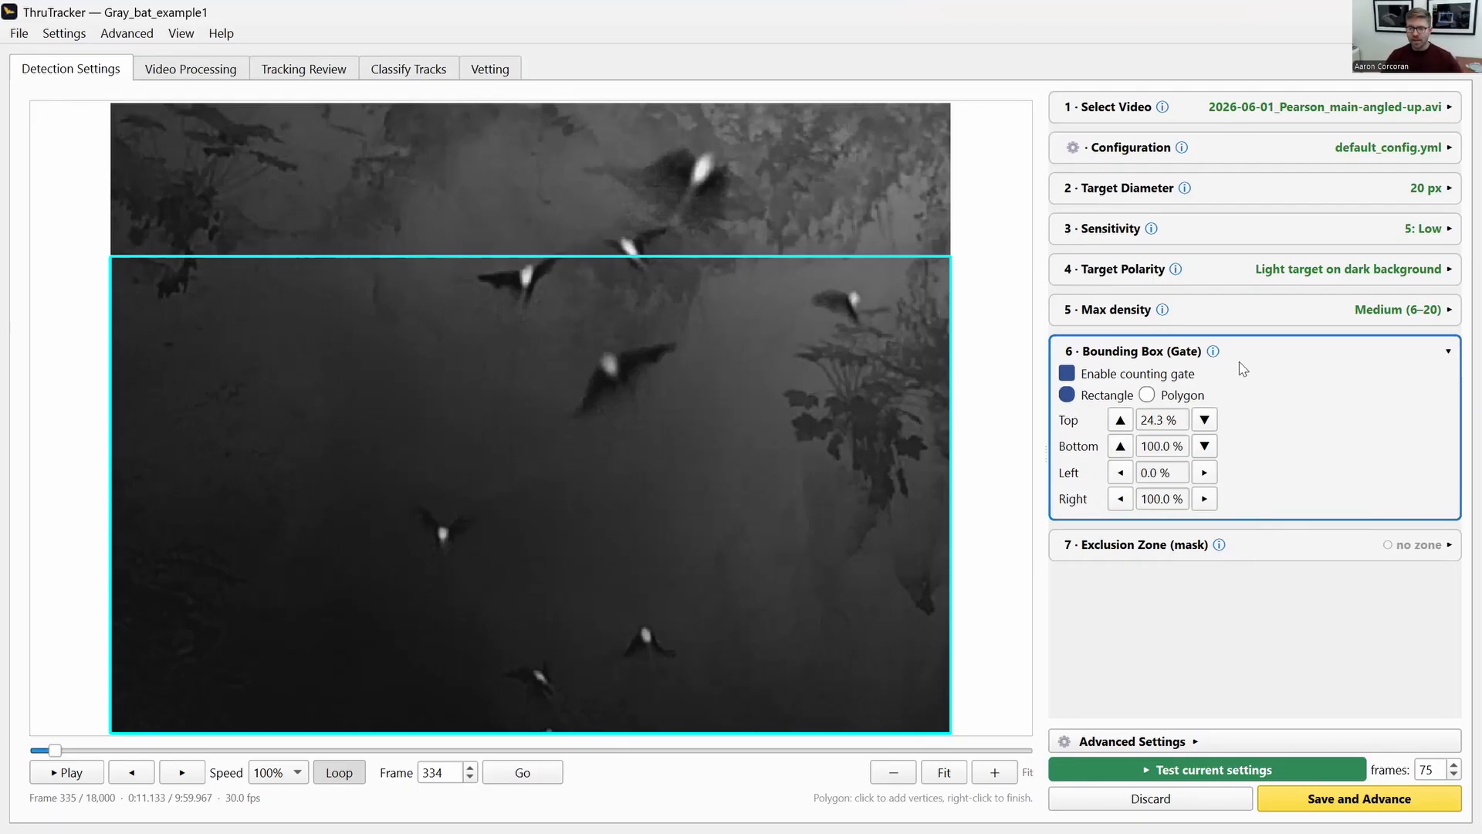
left_click(1167, 349)
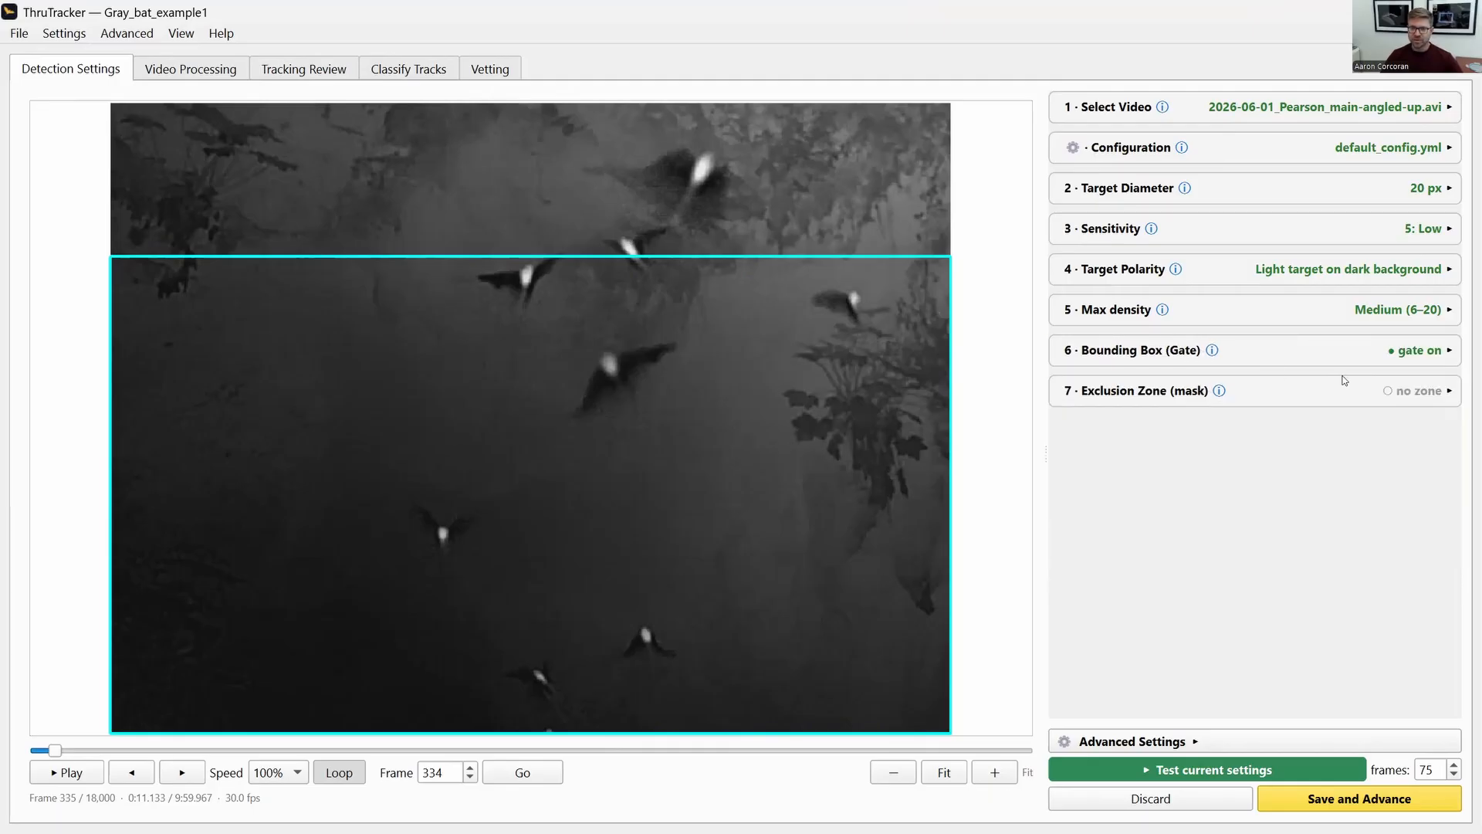
Step: Paint a trial exclusion mask with the 40 px brush over the bats in the lower middle of the frame, and clear it
left_click(1135, 392)
mouse_move(586, 678)
left_mouse_down()
mouse_move(653, 606)
mouse_move(433, 503)
left_mouse_up()
left_click_drag(395, 592, 539, 692)
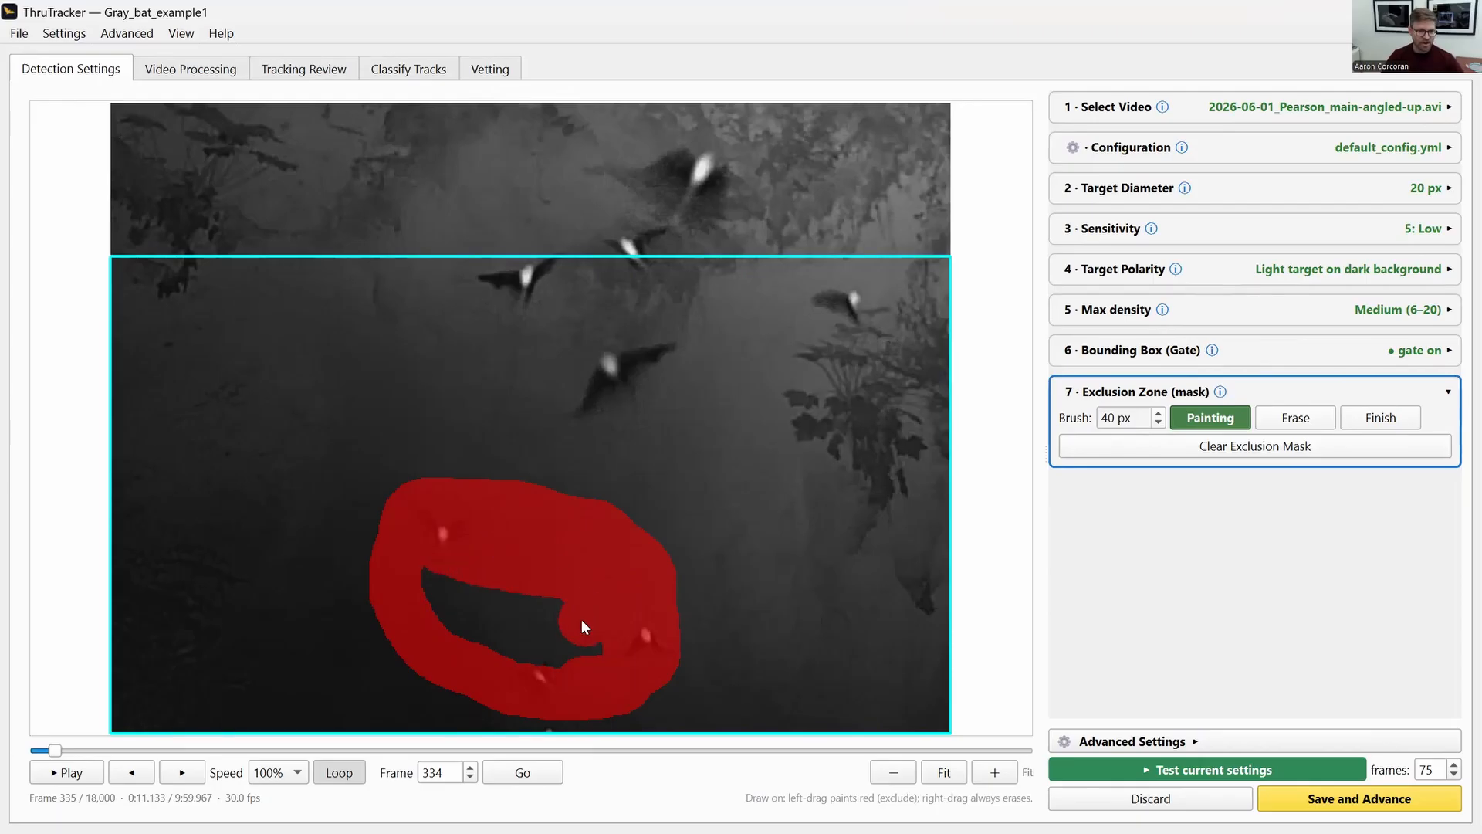
left_click_drag(434, 586, 539, 642)
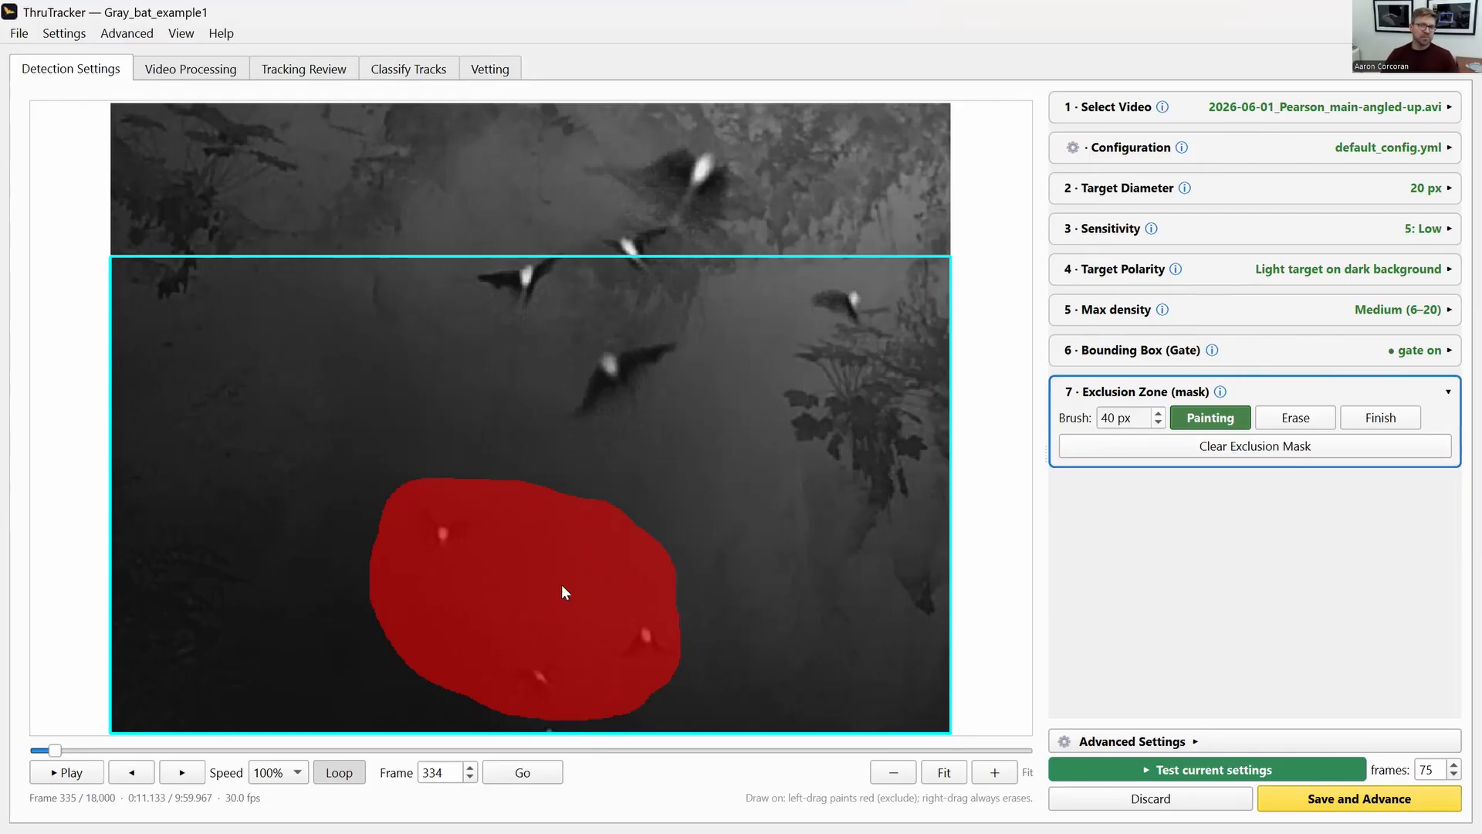
left_click_drag(409, 721, 624, 724)
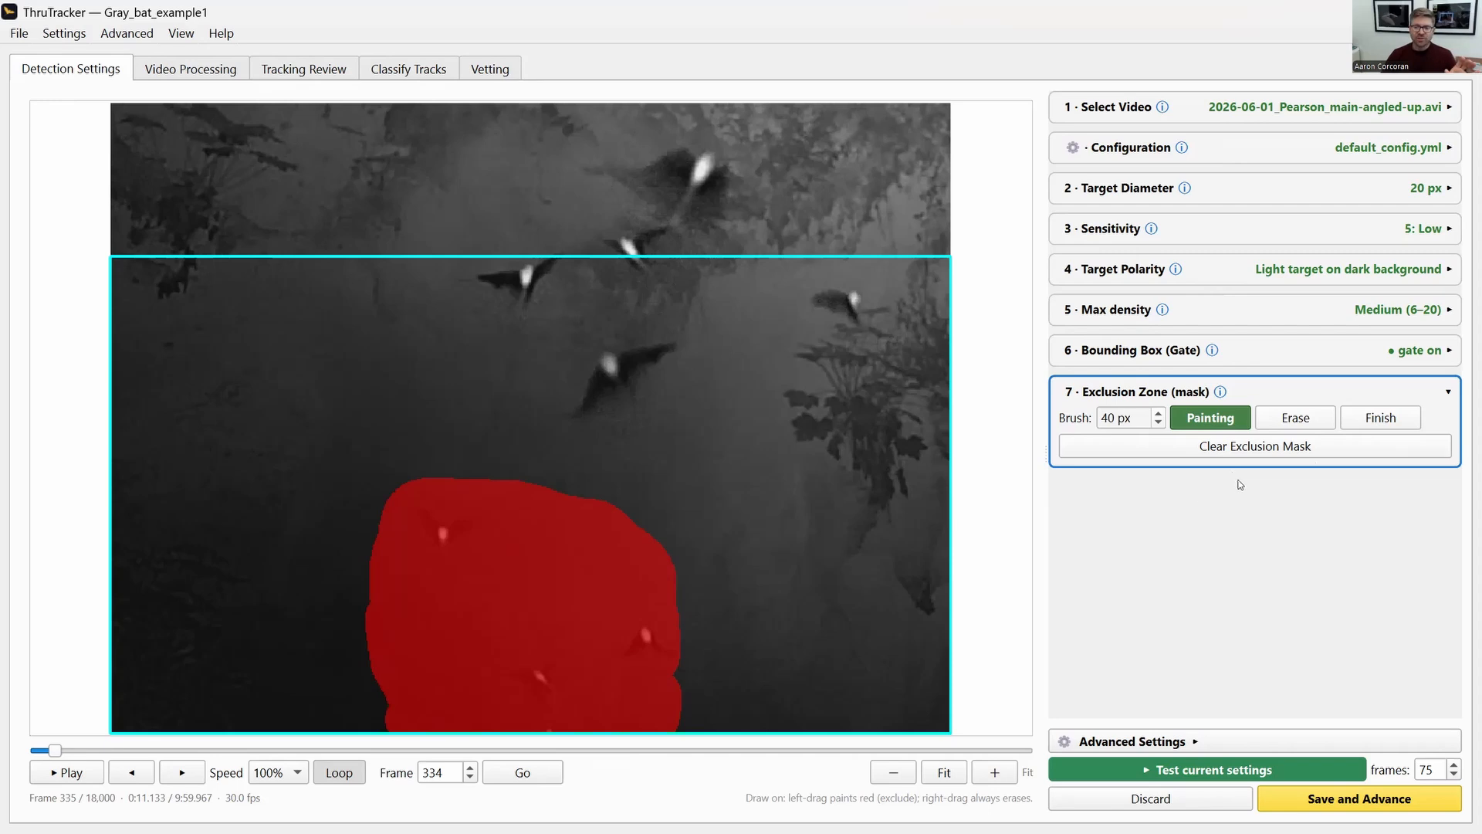
left_click(1260, 448)
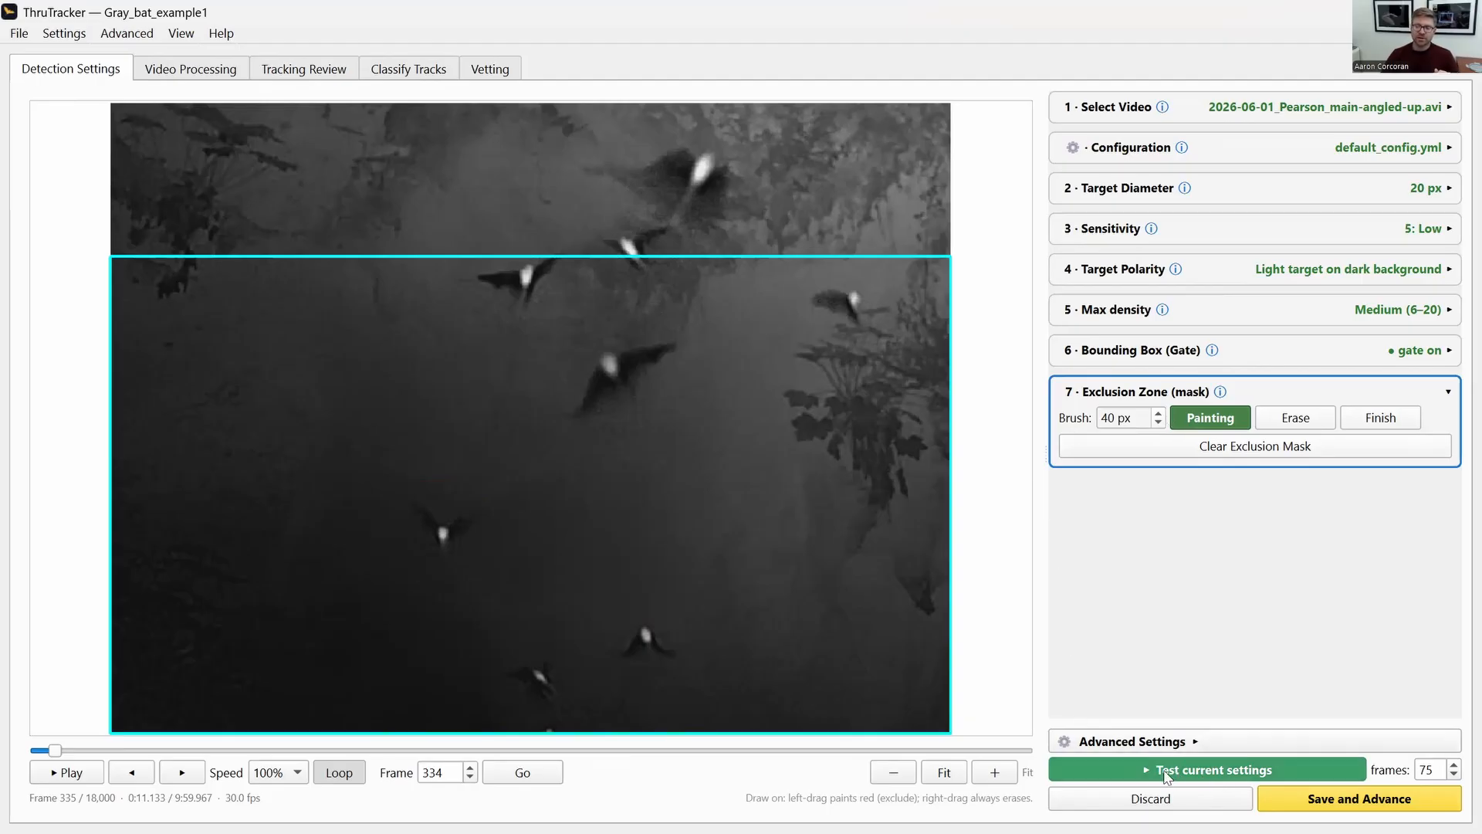
Step: Run a detection test of the current settings over 75 frames
left_click(1197, 770)
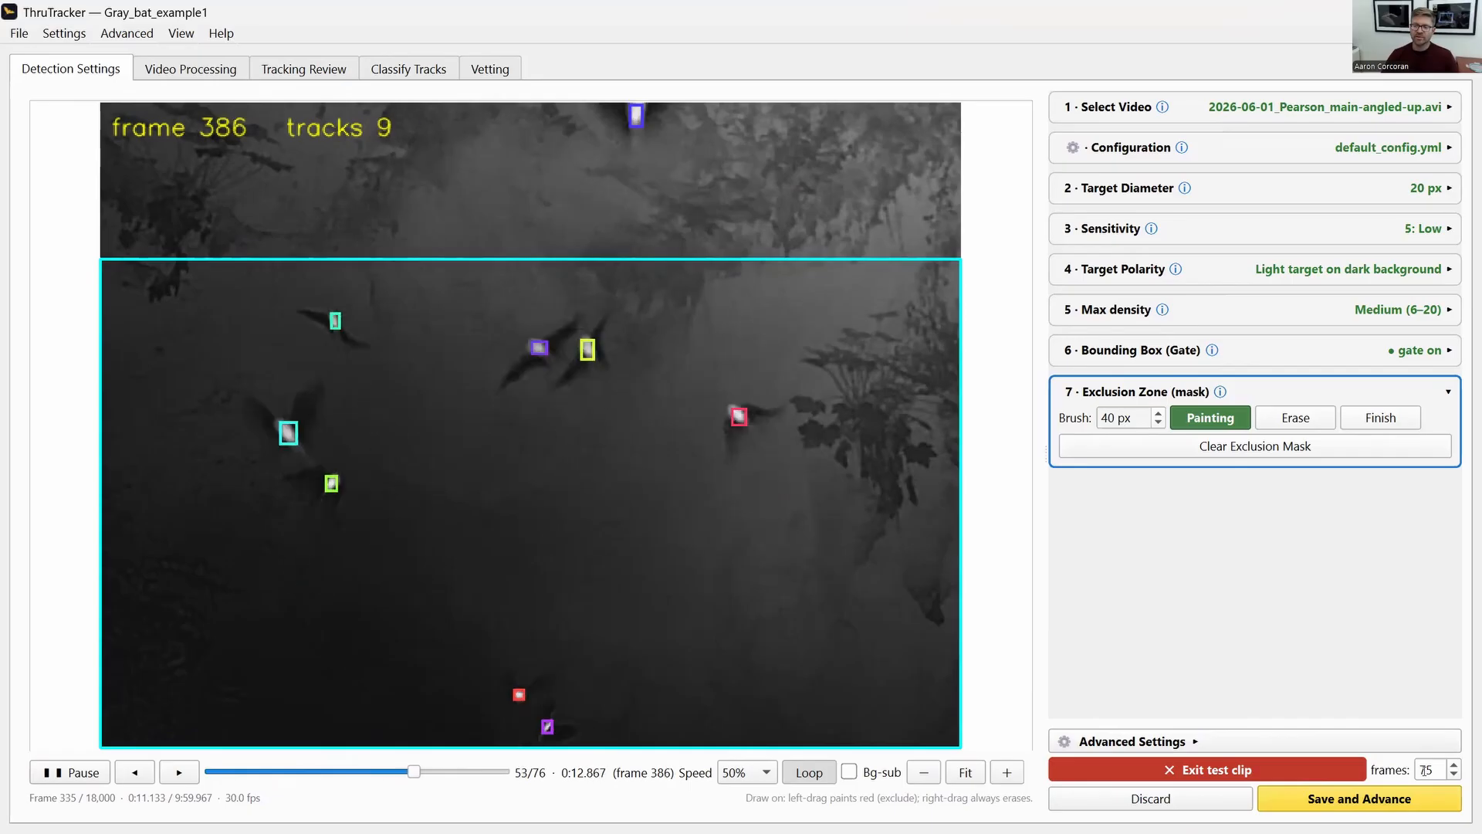
left_click_drag(1436, 771, 1382, 772)
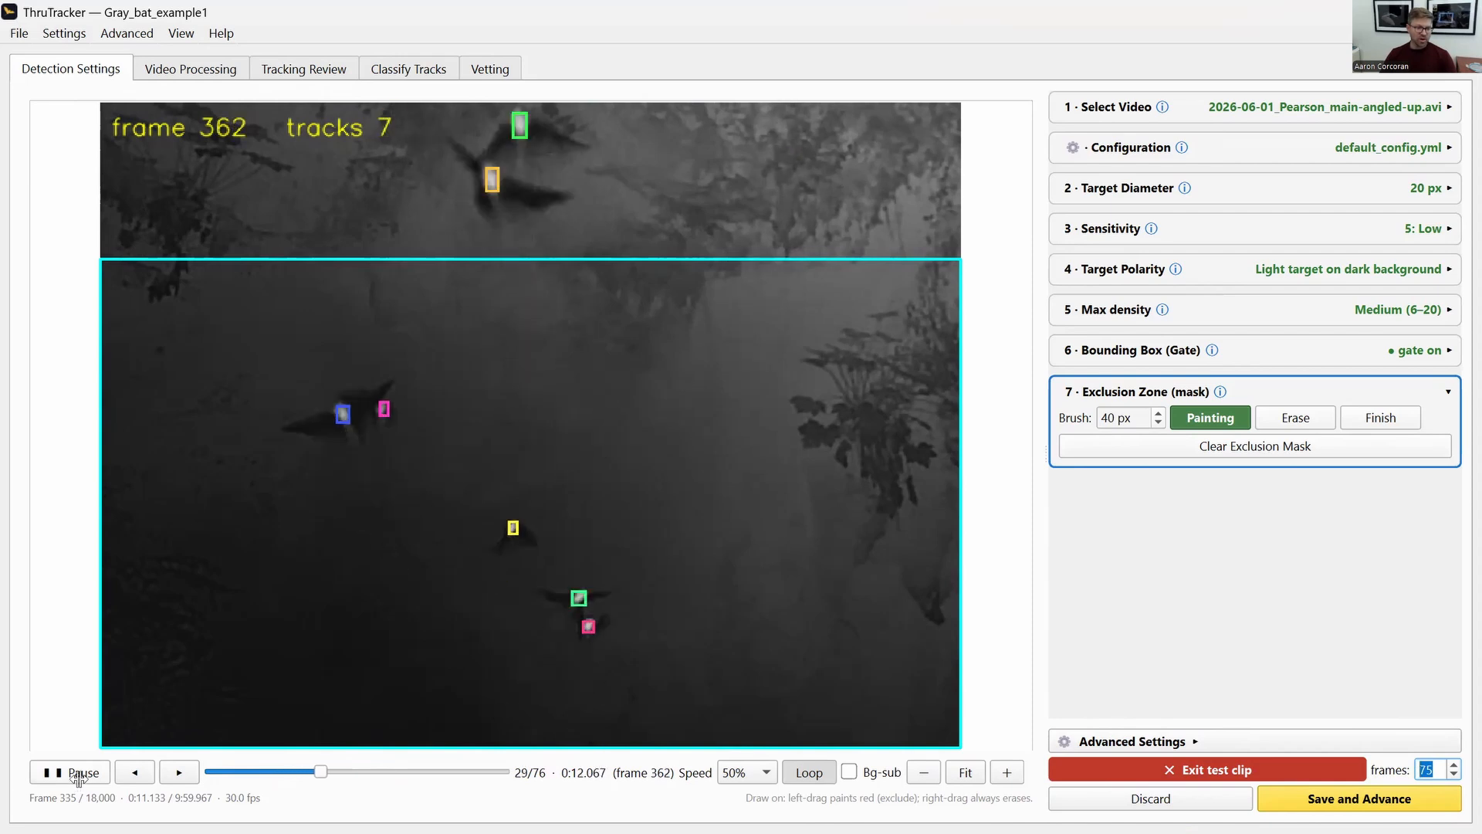
Step: Pause the test clip, try sensitivity 2: Very High, then return it to 5: Low and resume playback
left_click(90, 771)
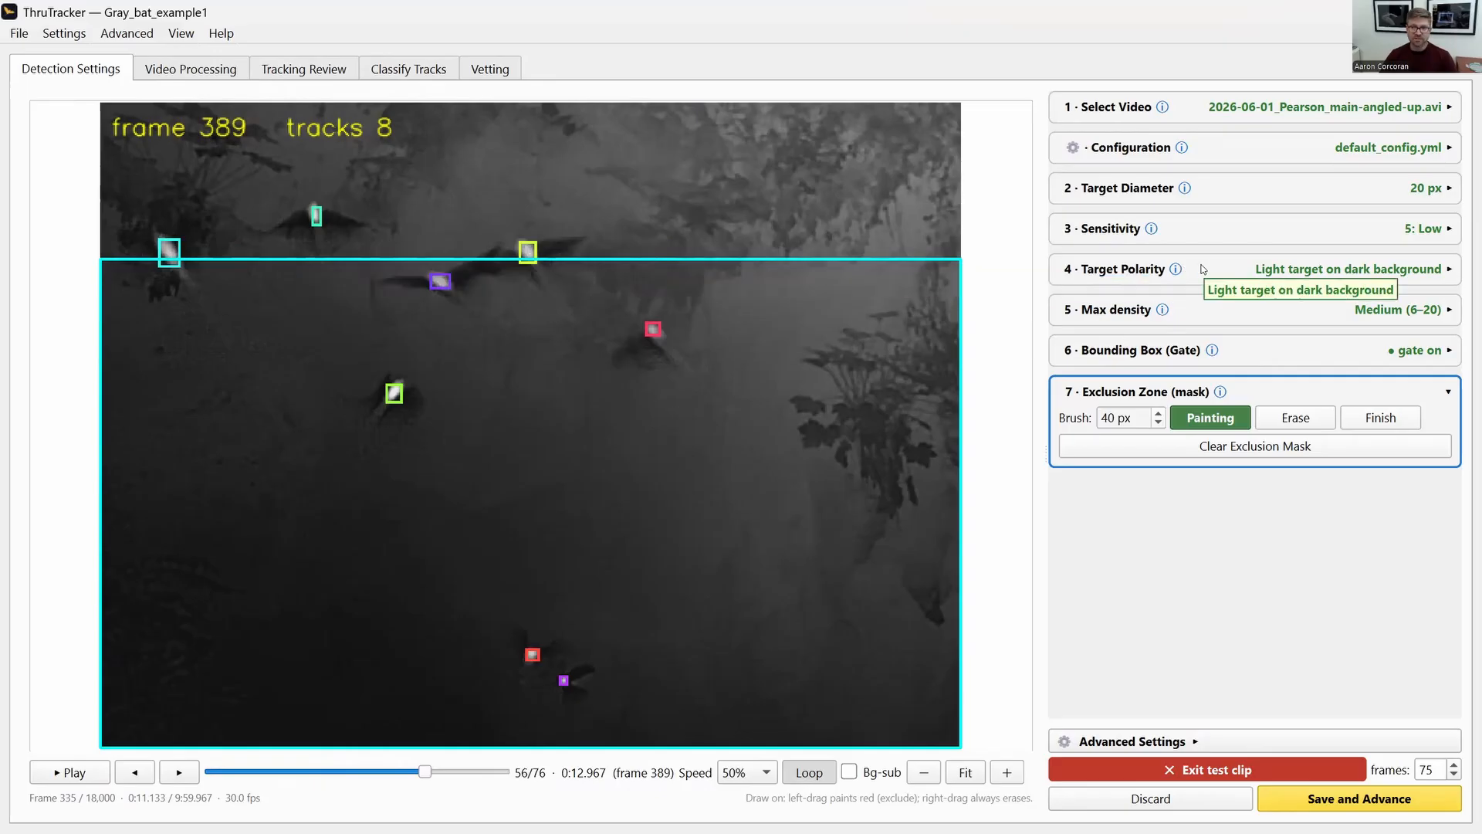
left_click(1213, 231)
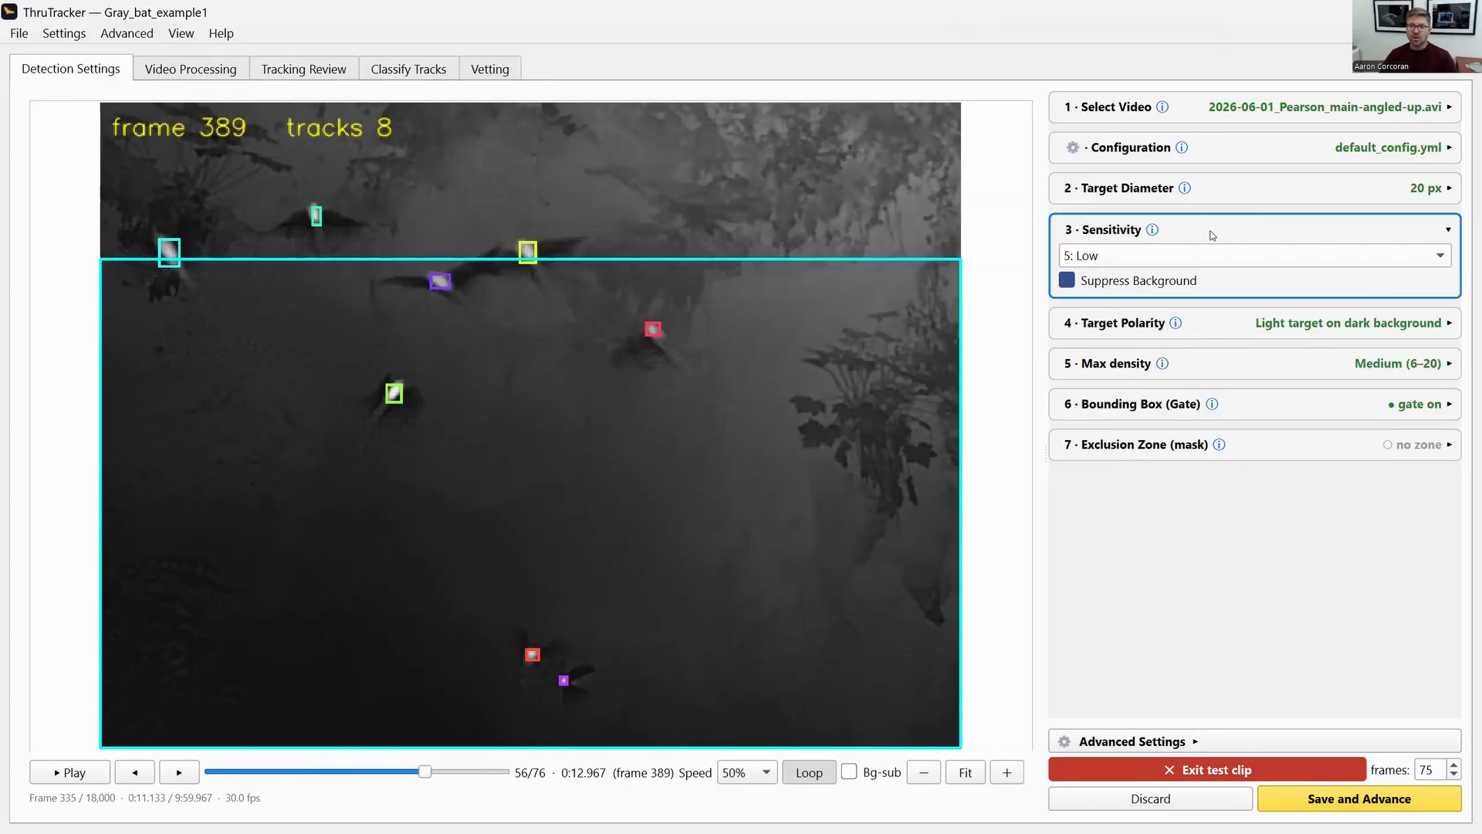
left_click(1169, 252)
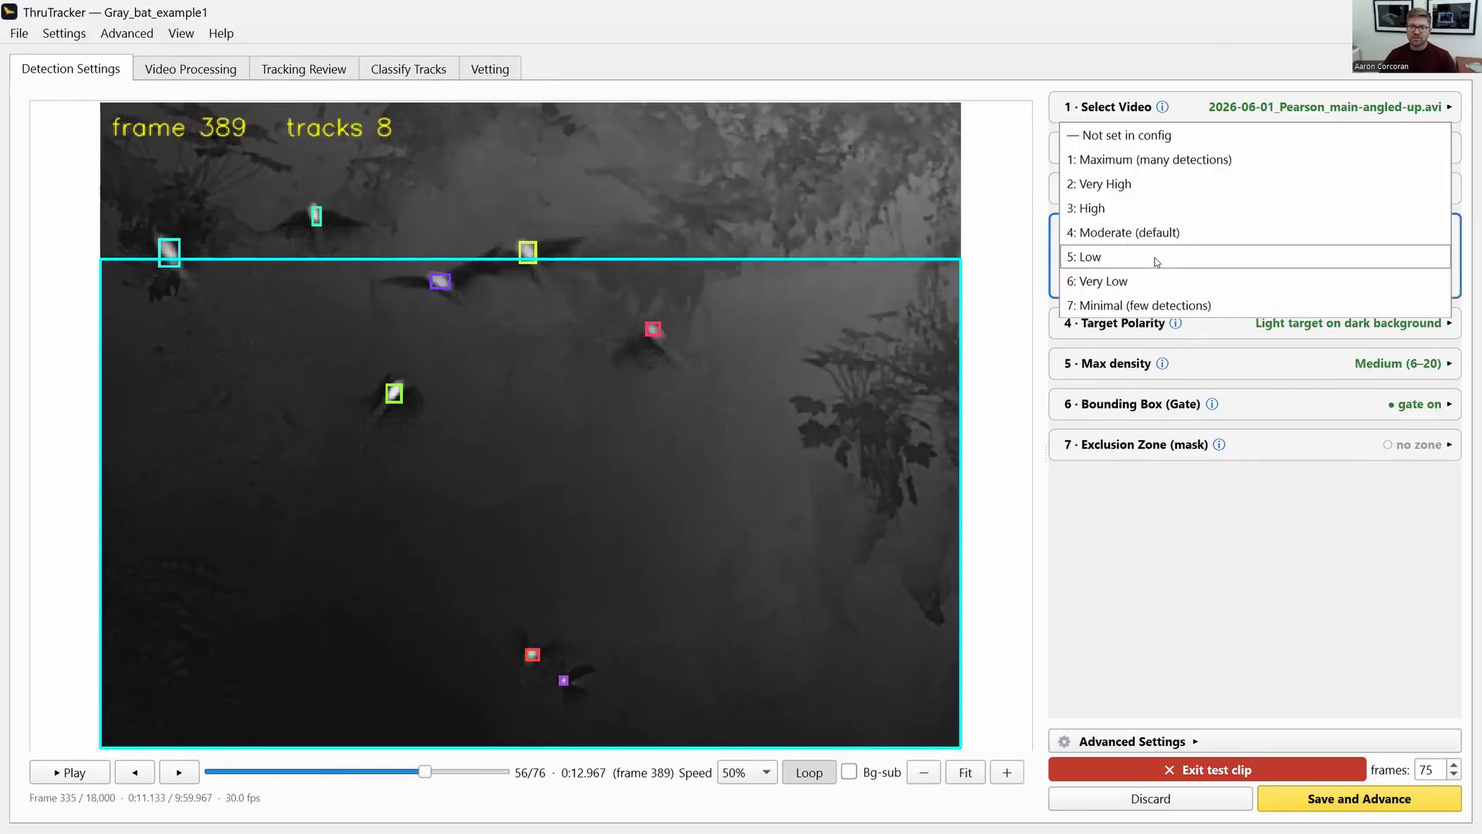
left_click(1136, 191)
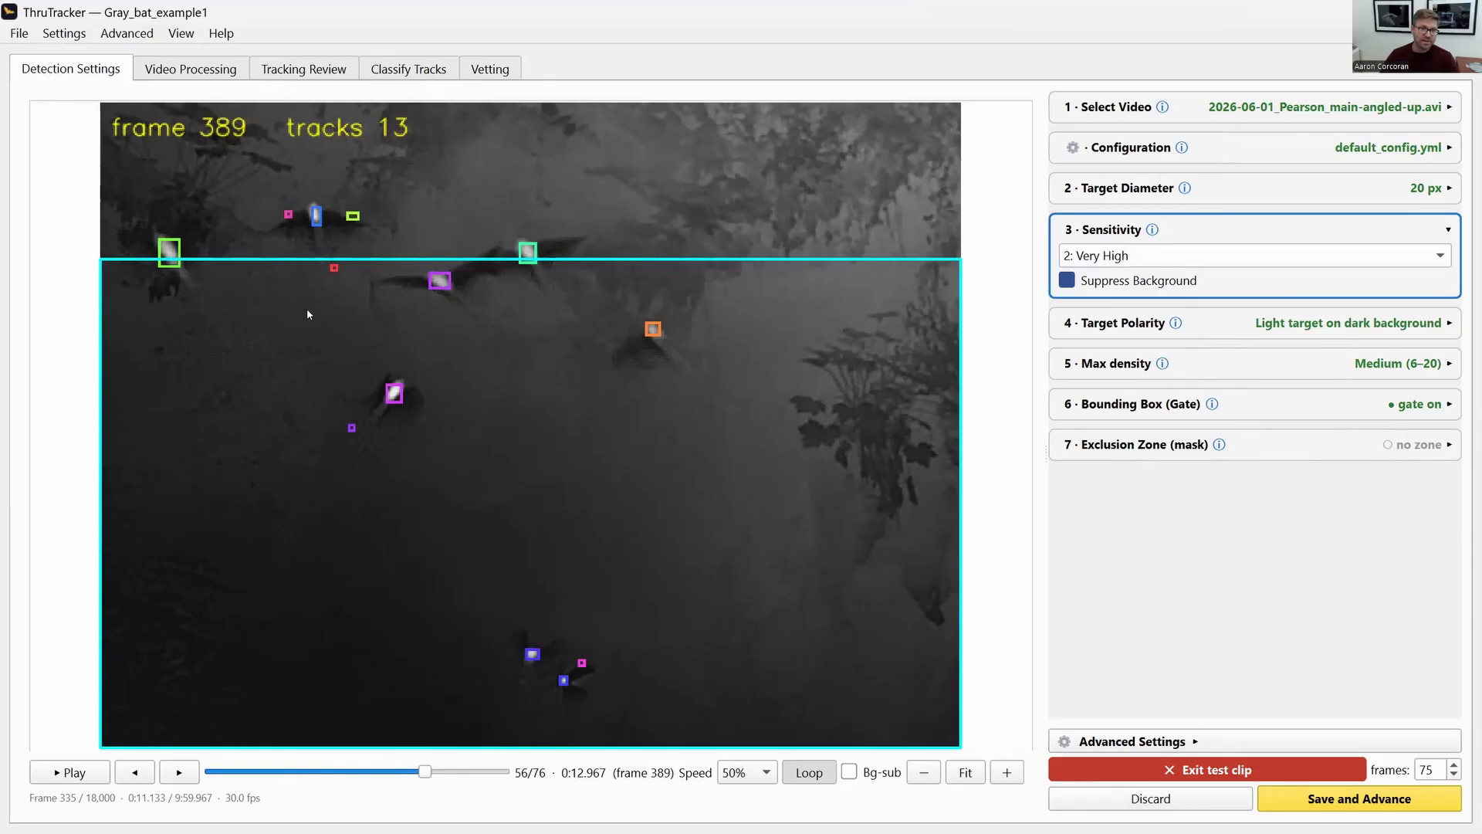
left_click(1104, 258)
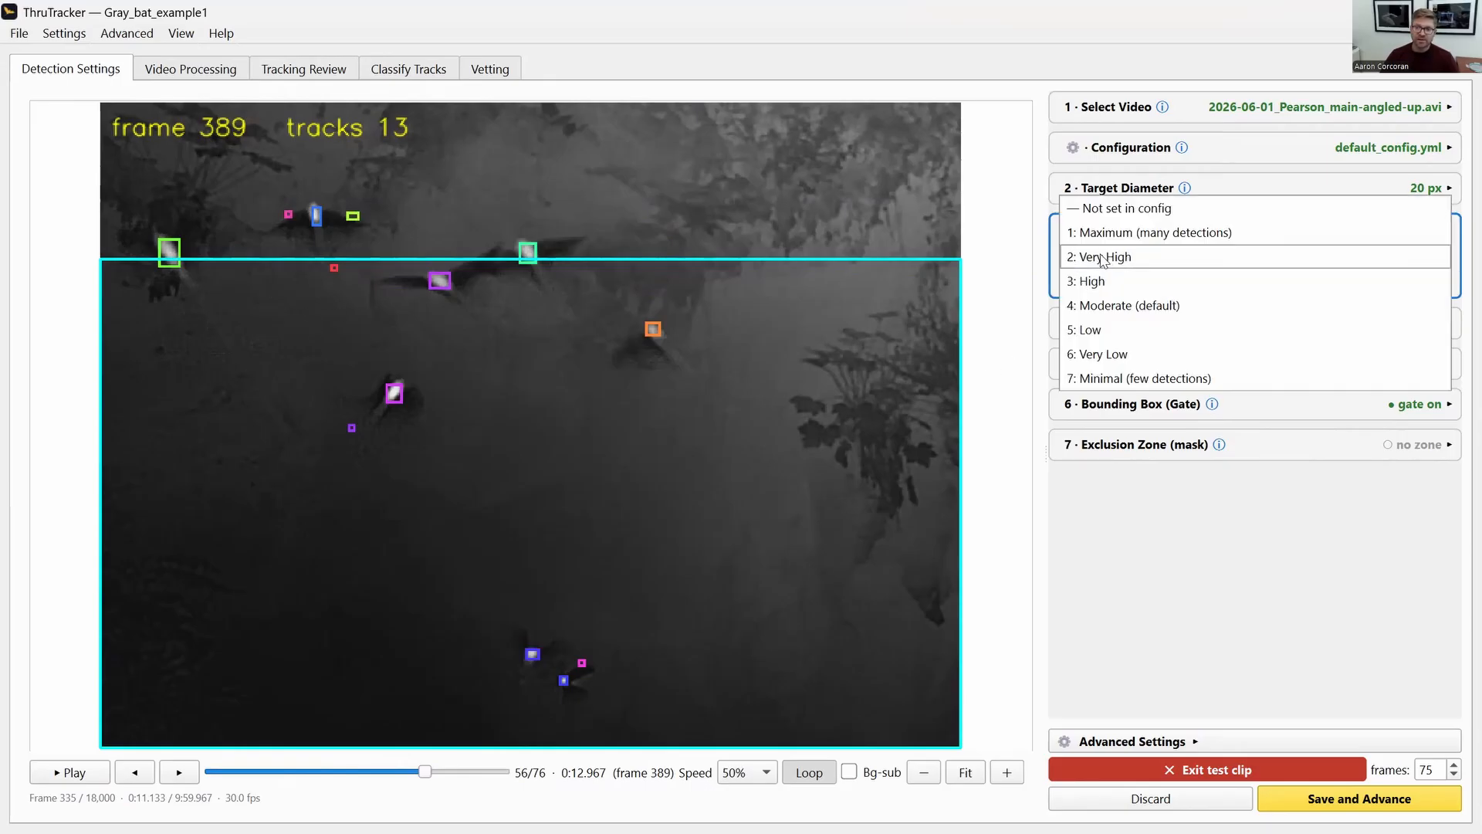
left_click(1118, 332)
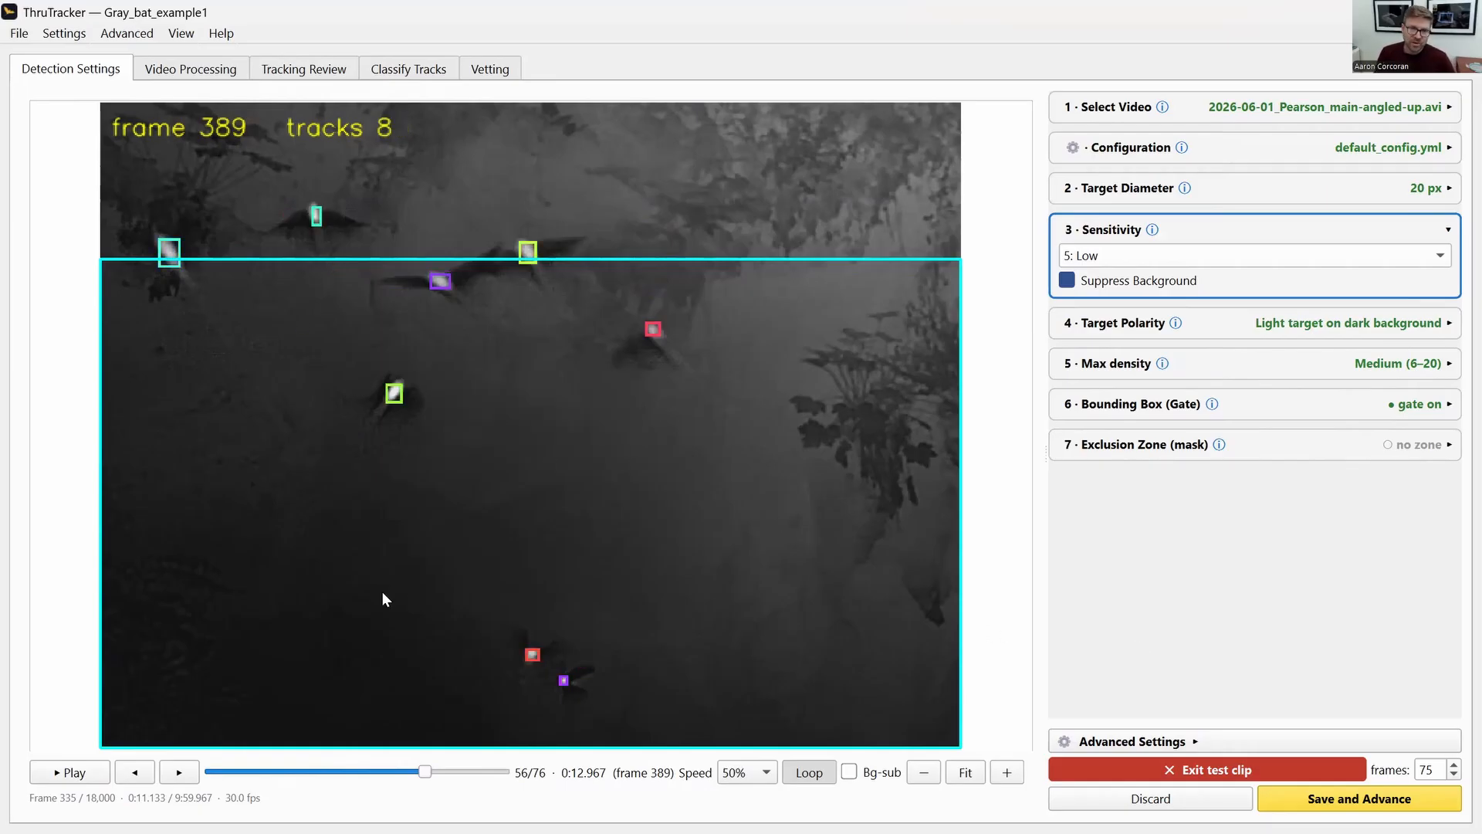
key("space")
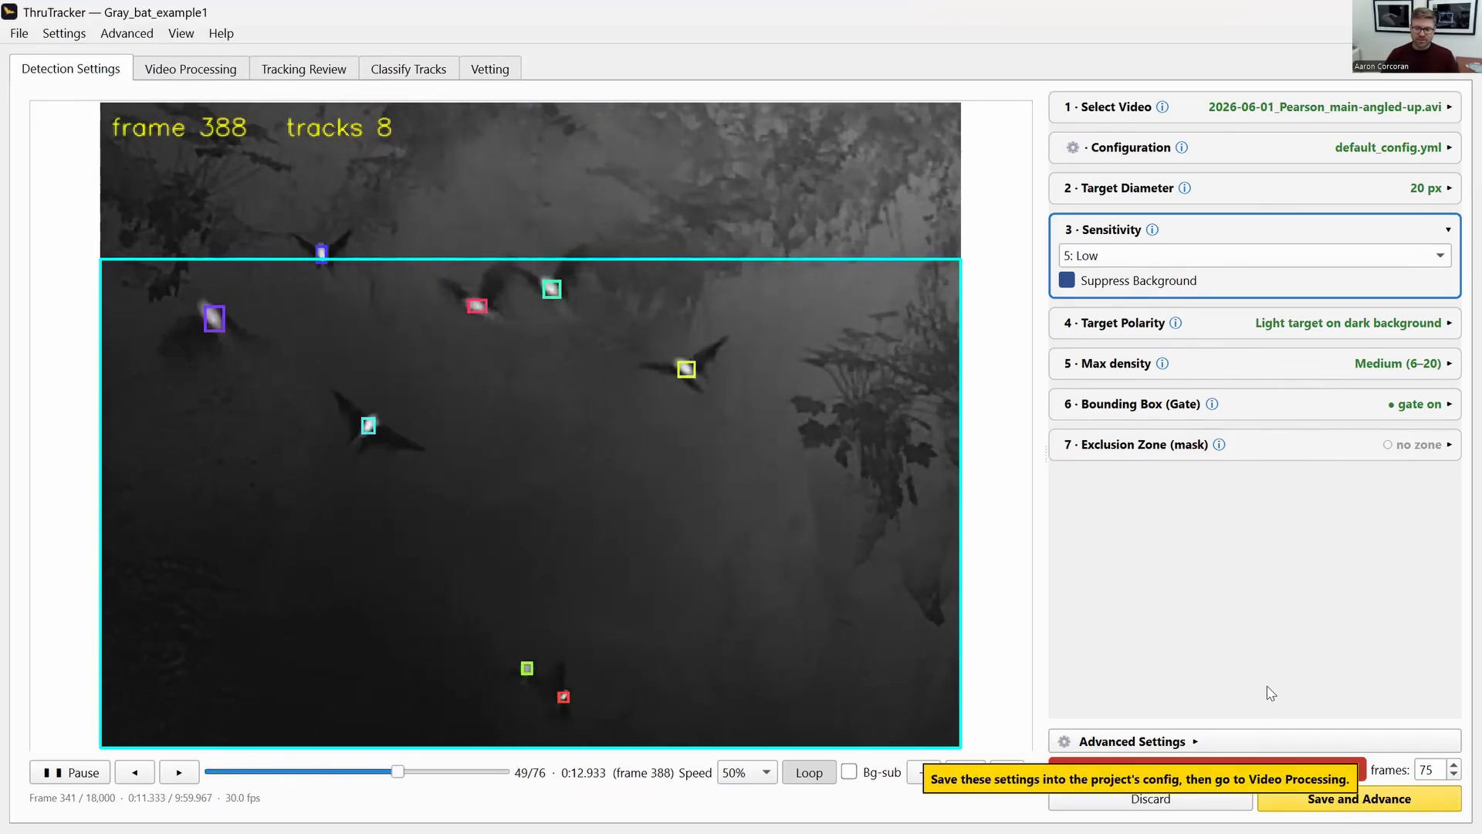
Step: Look over the advanced detection settings, then save the settings to the project's configuration and advance to video processing
left_click(1141, 743)
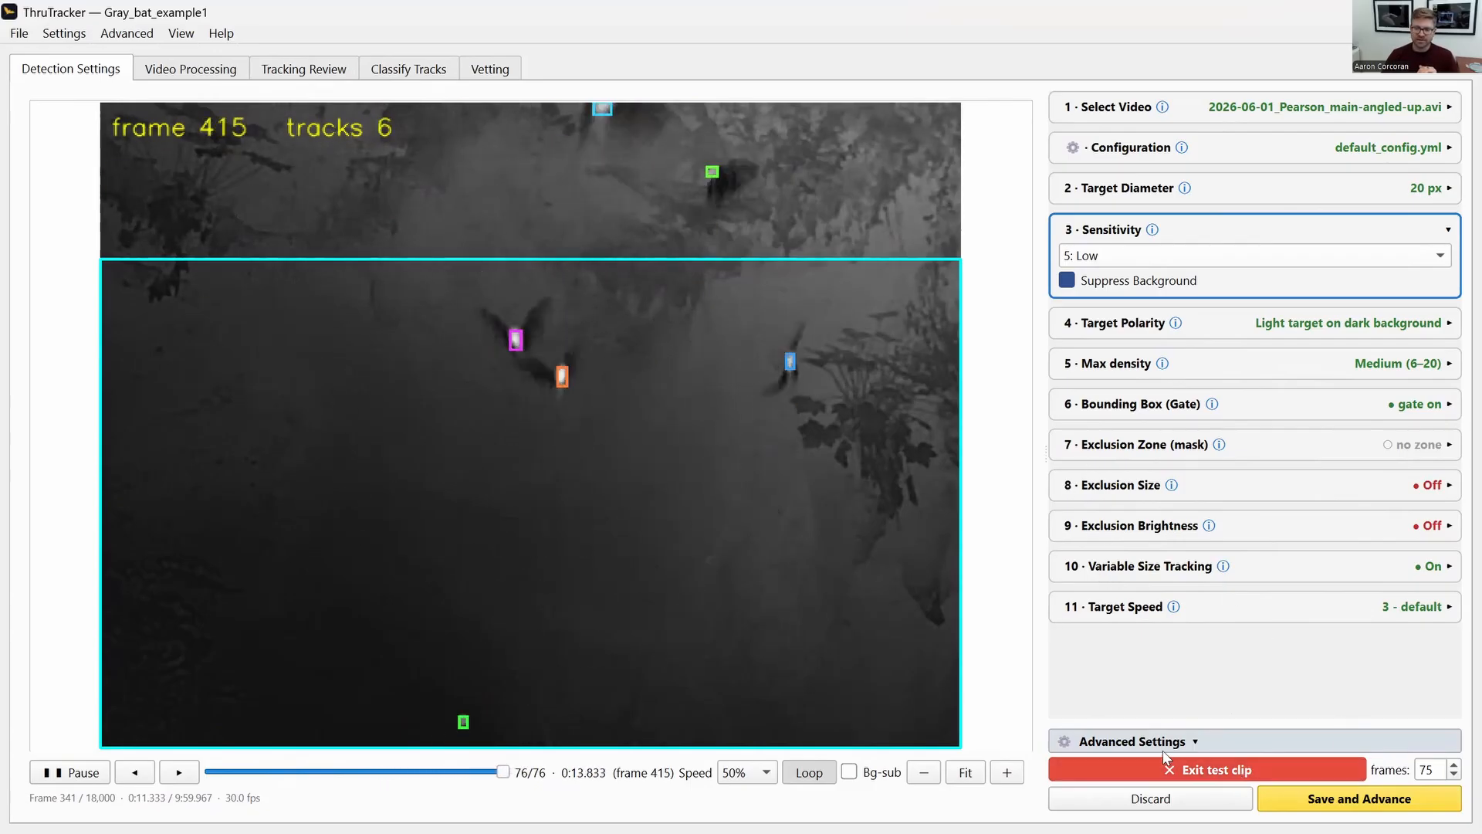
left_click(1141, 743)
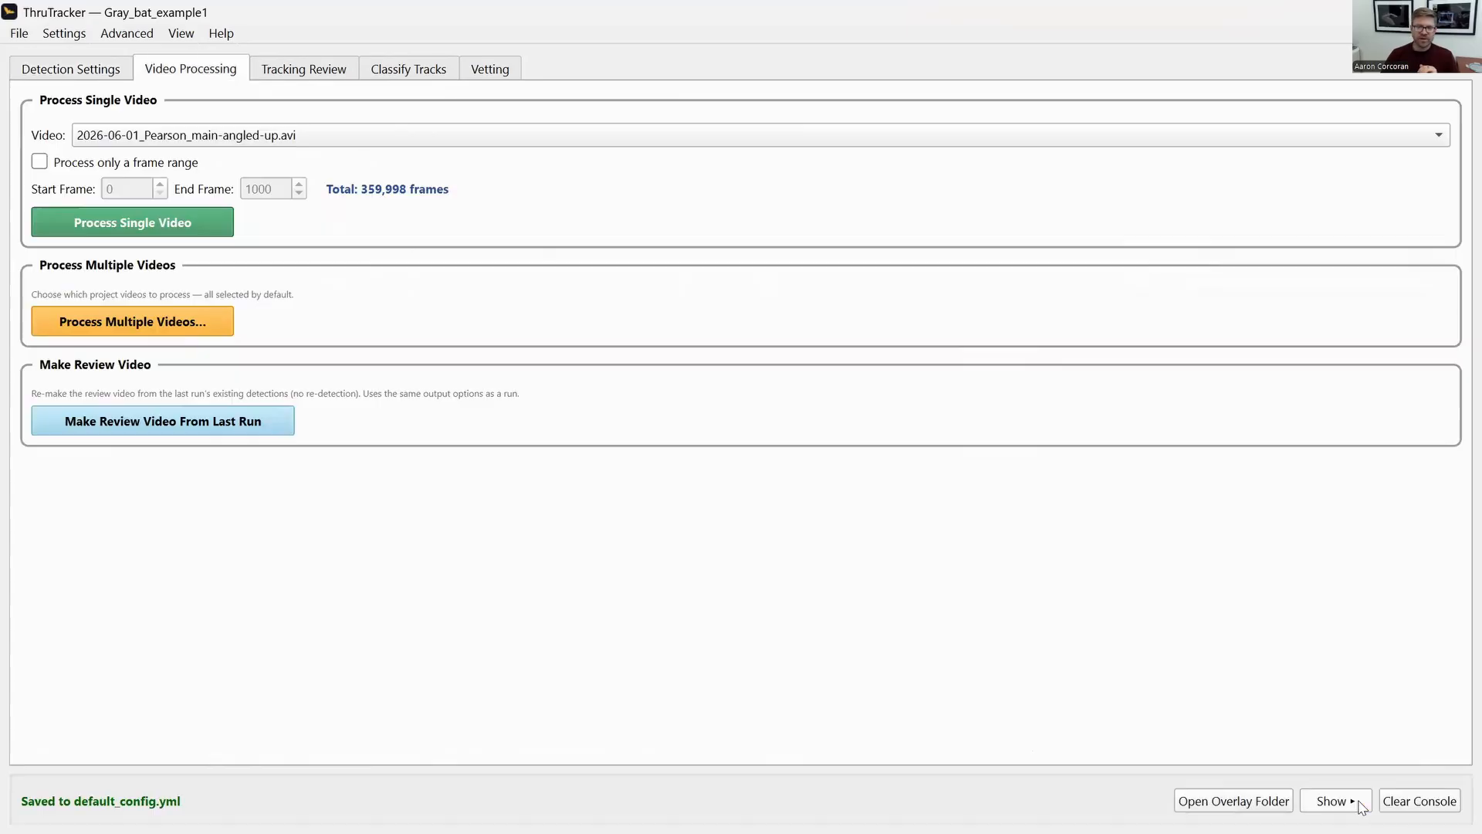
left_click(1362, 804)
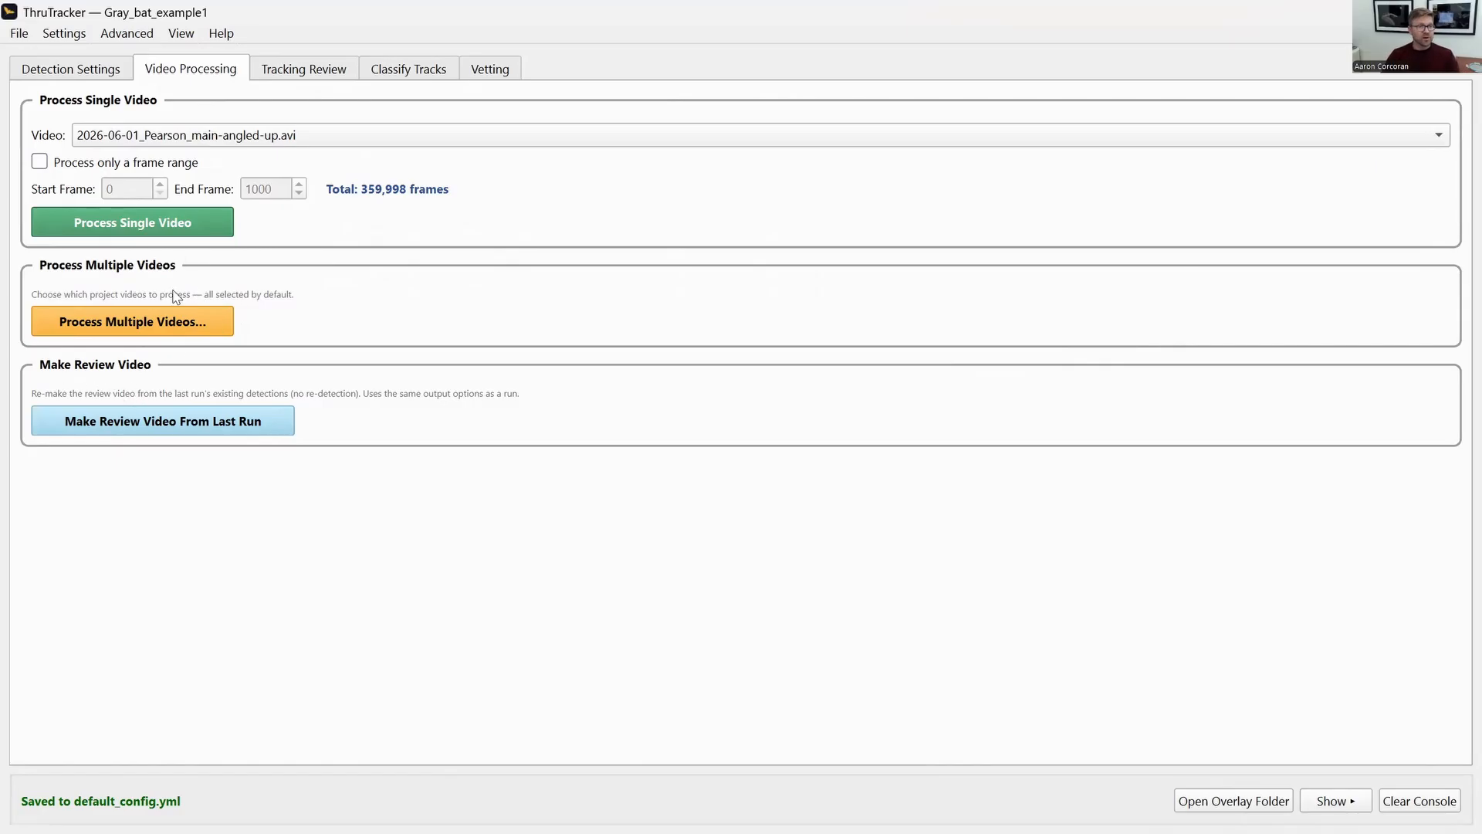
Step: Limit single-video processing of 2026-06-01_Pearson_main-angled-up.avi to the frame range 0 to 900
left_click(77, 163)
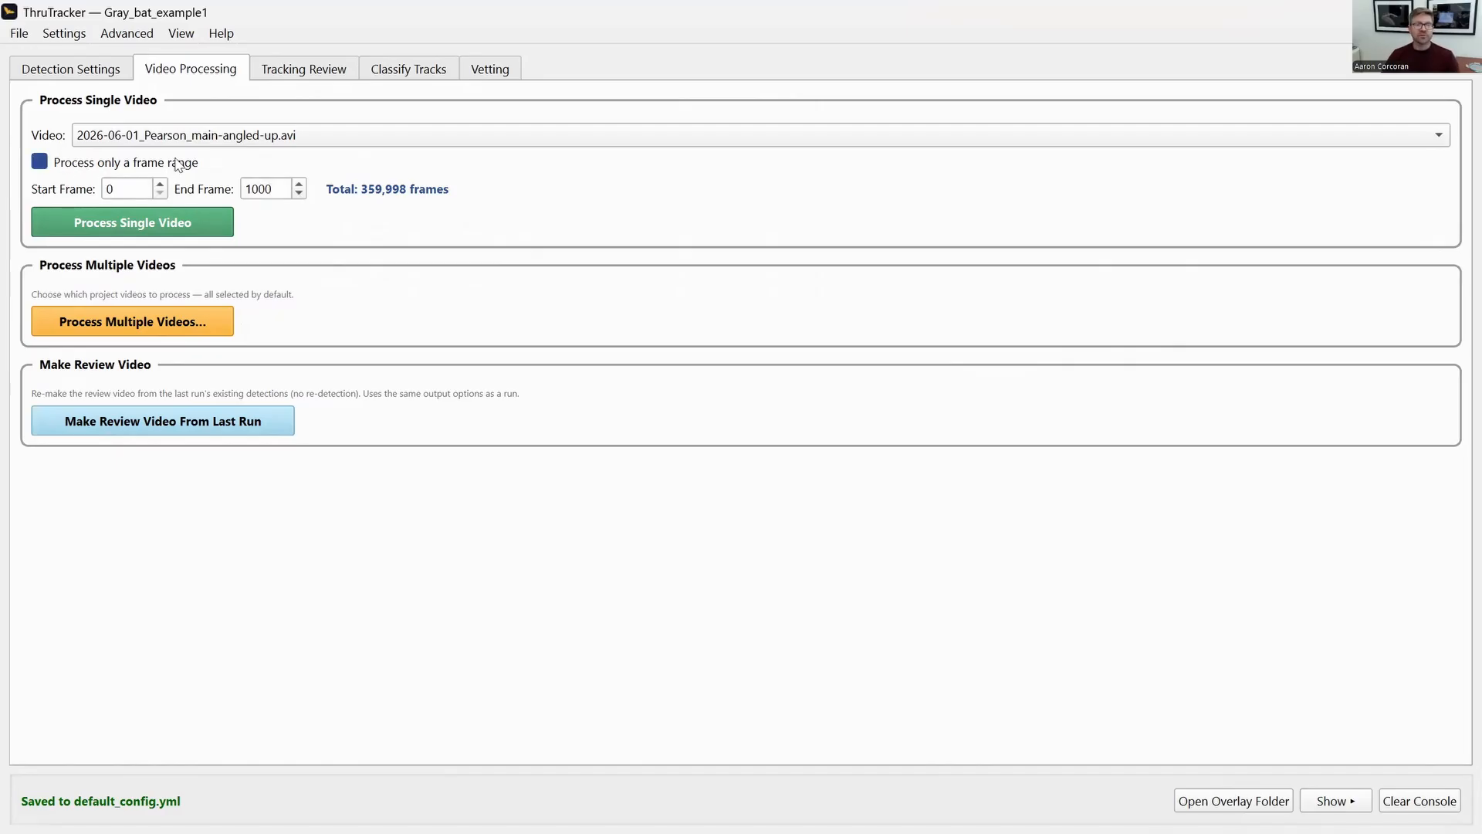
double_click(110, 188)
double_click(276, 190)
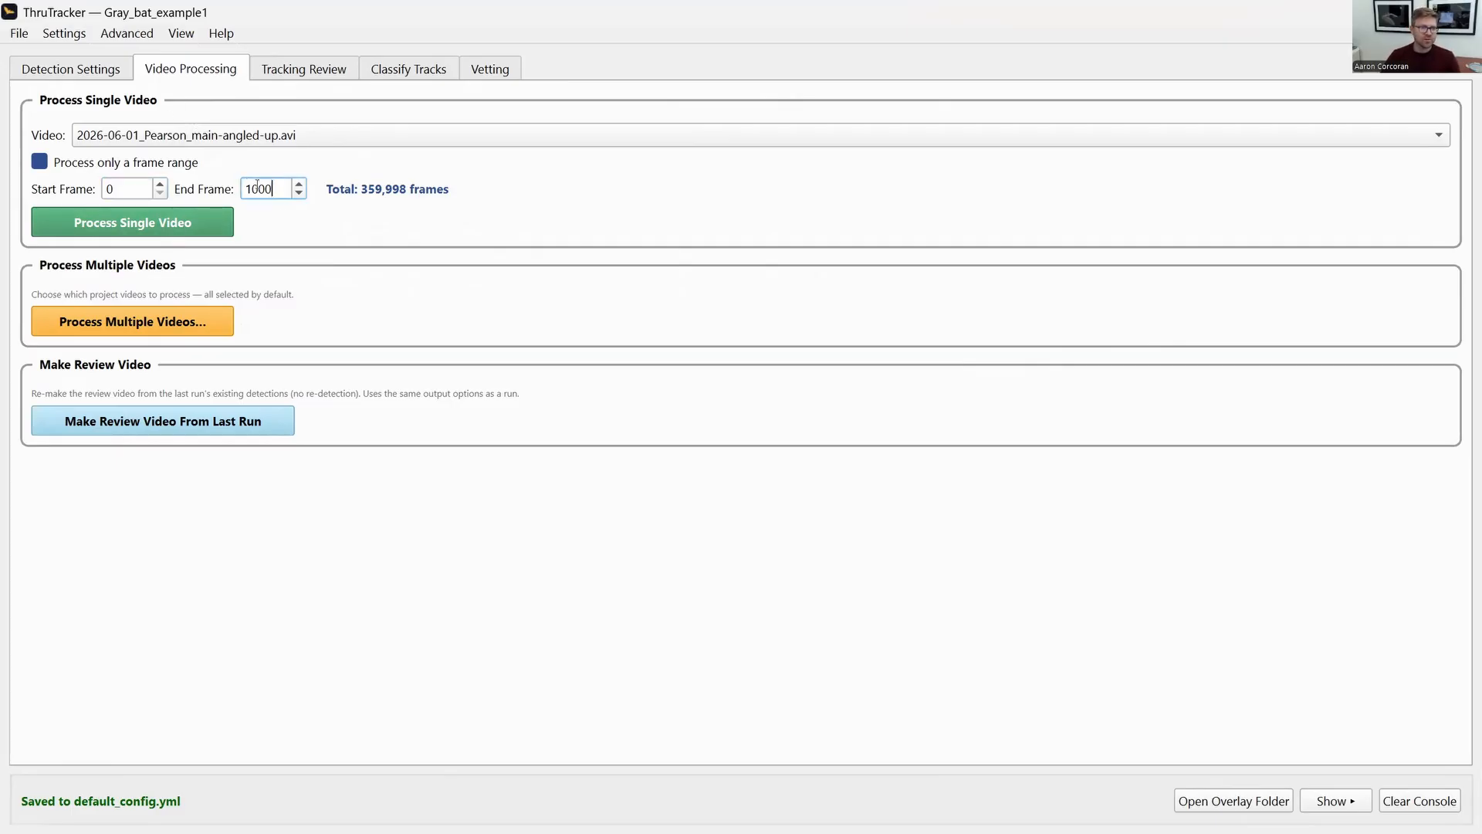
type("9")
left_click(284, 137)
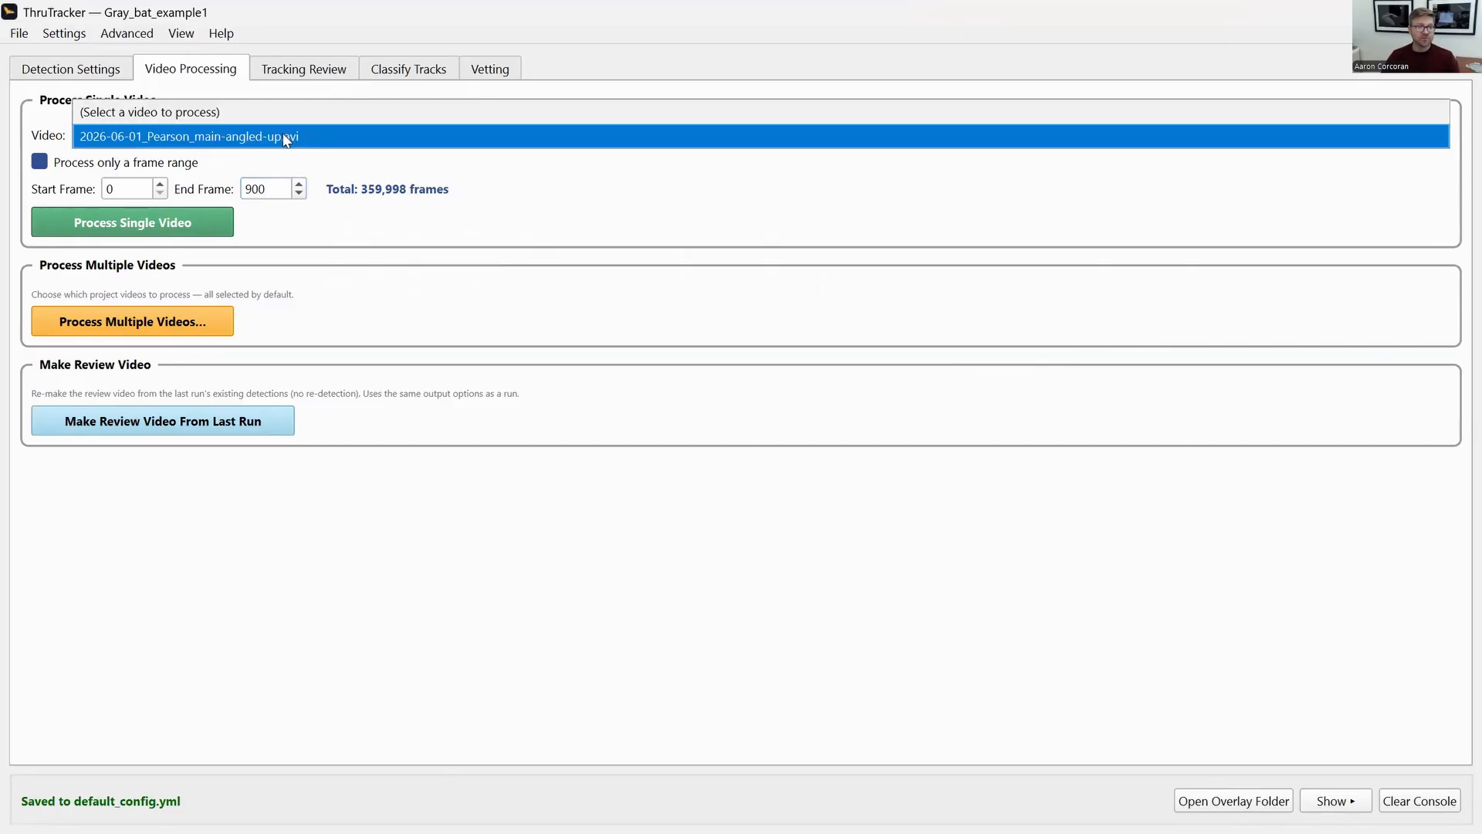
left_click(188, 139)
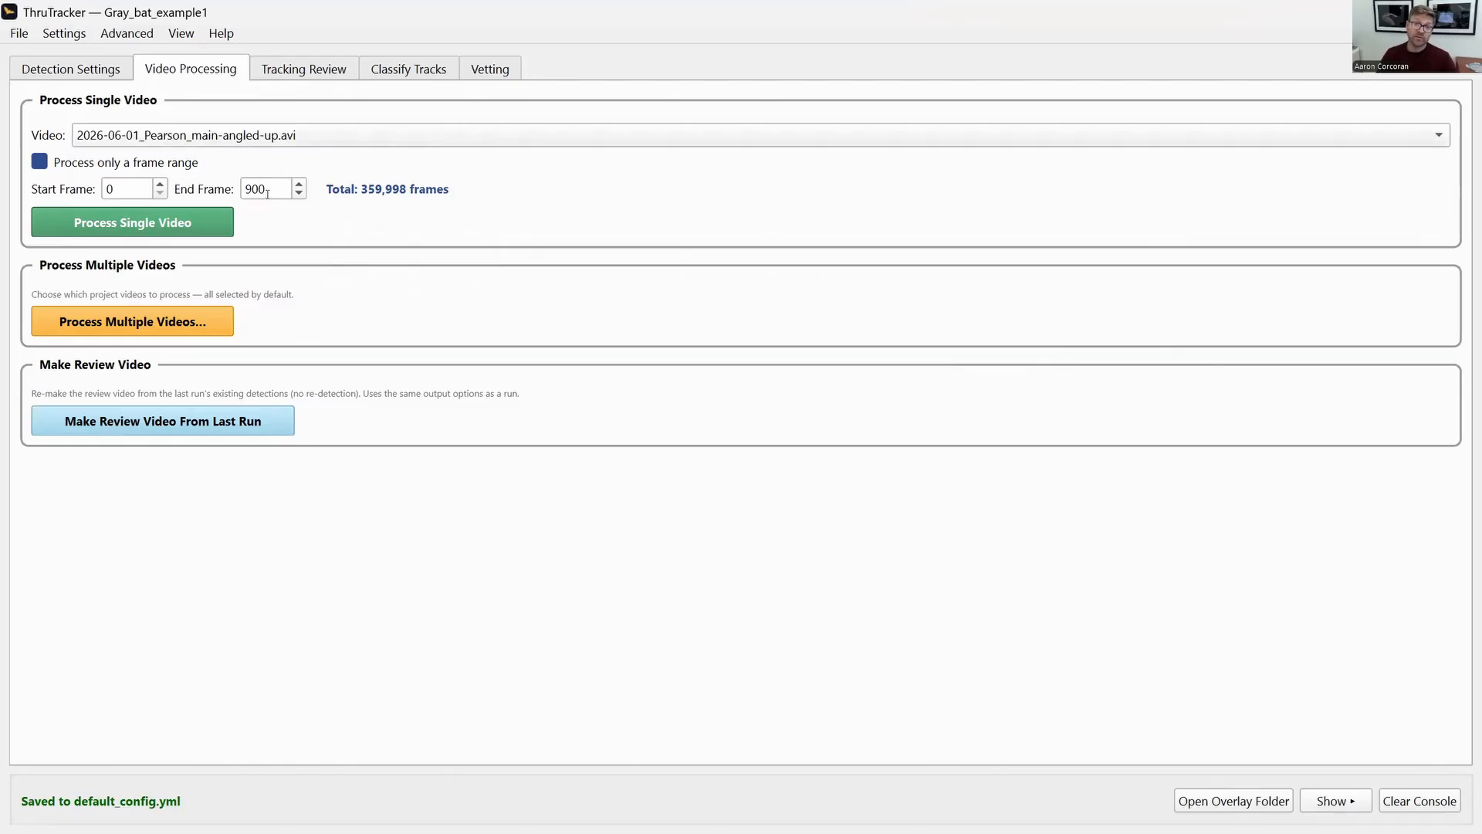
Step: Open the single-video run's output options, try Tracks-only and Snapshot review, and set the video output back to Whole Video
left_click(135, 230)
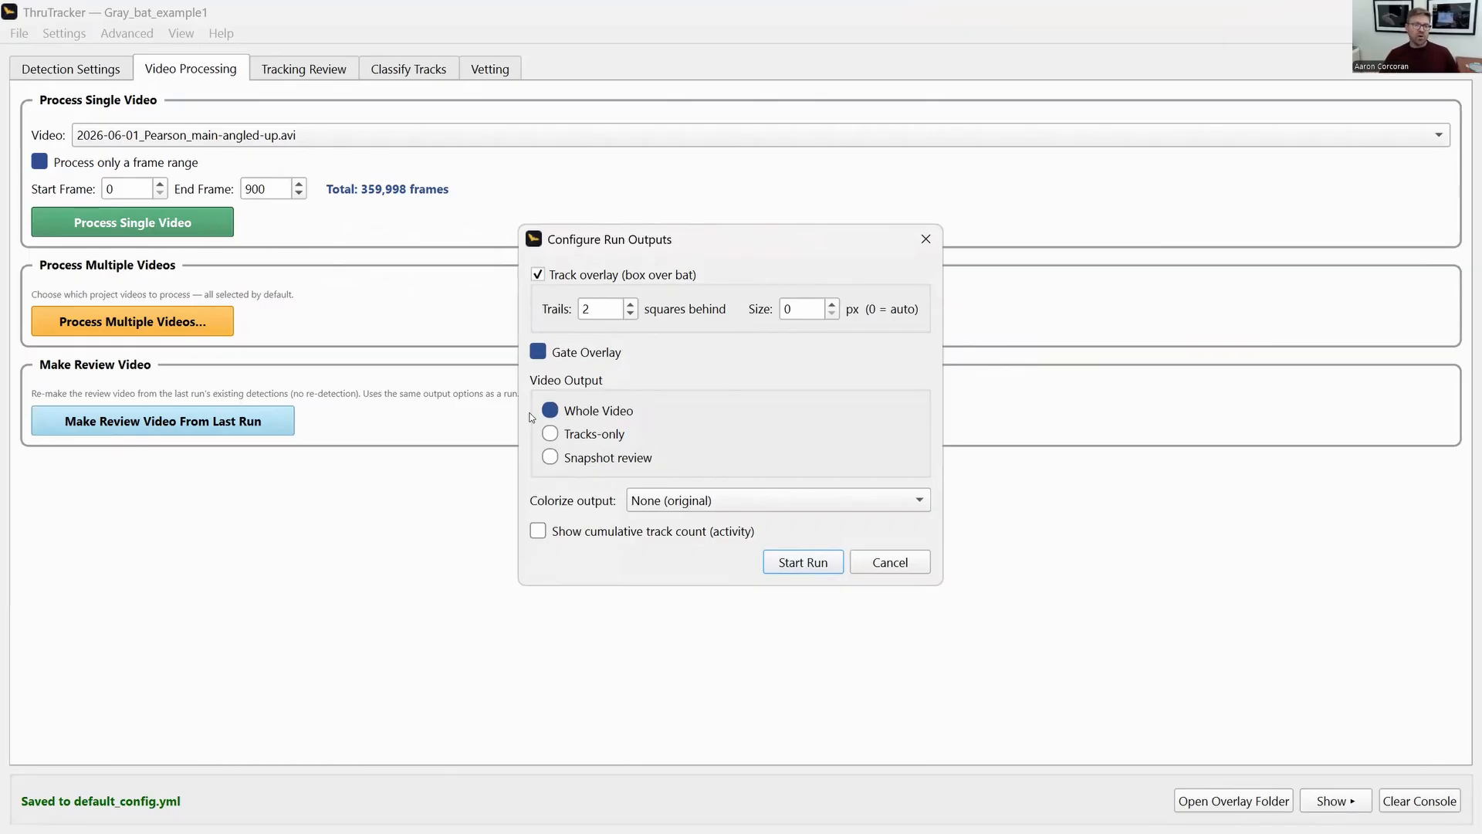
left_click(602, 437)
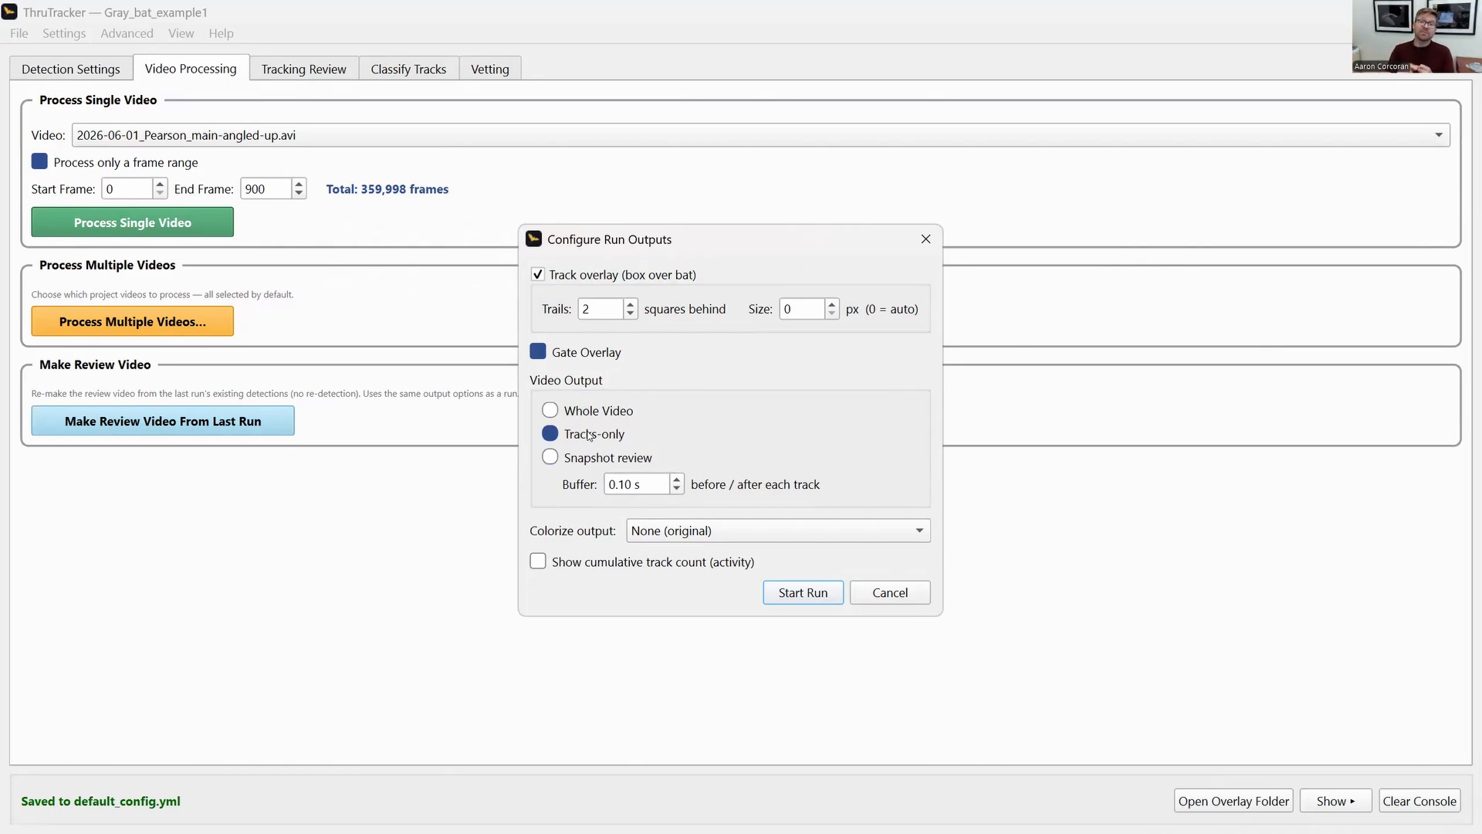
left_click(590, 457)
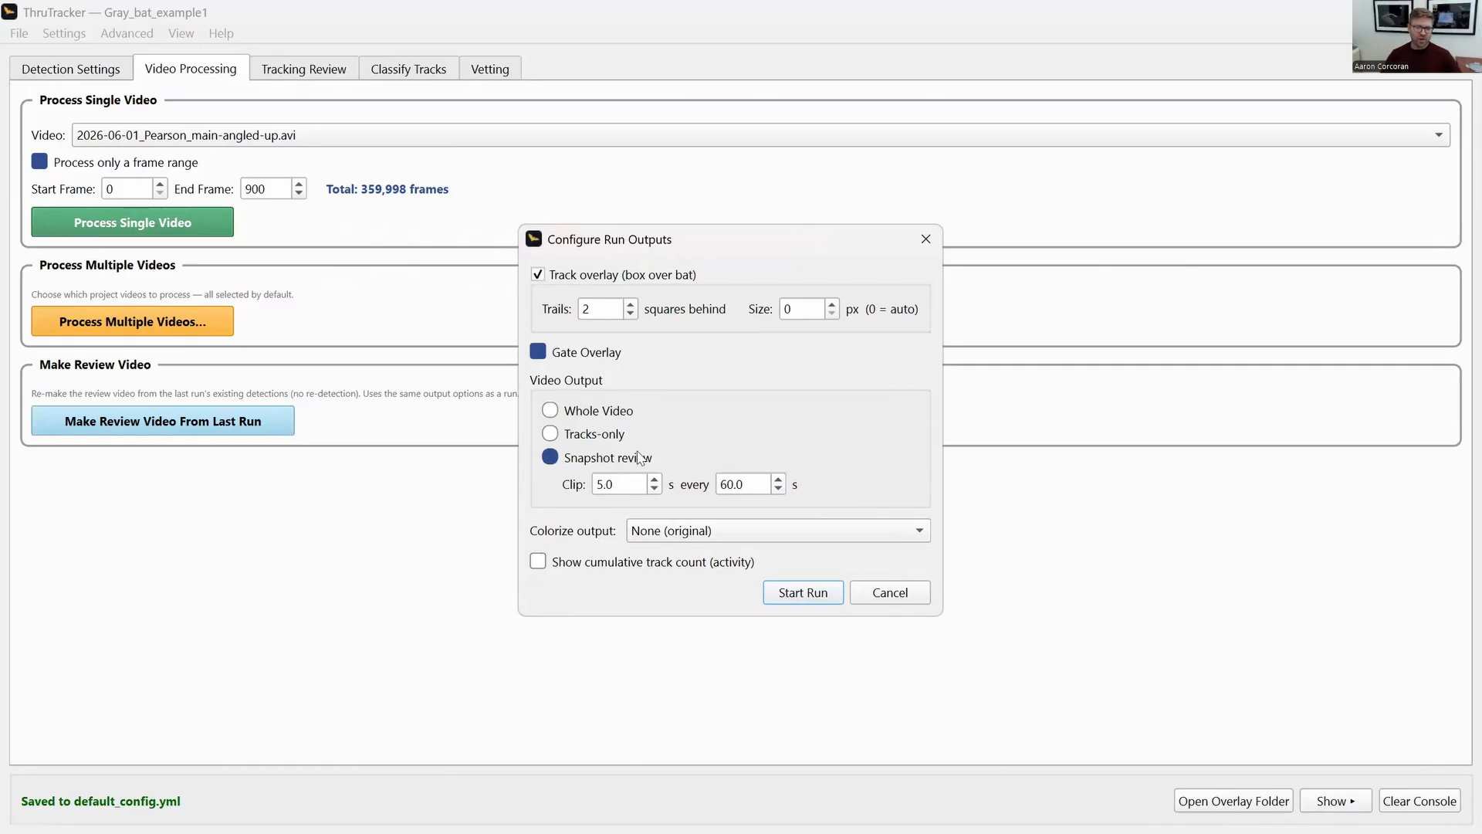
left_click(601, 412)
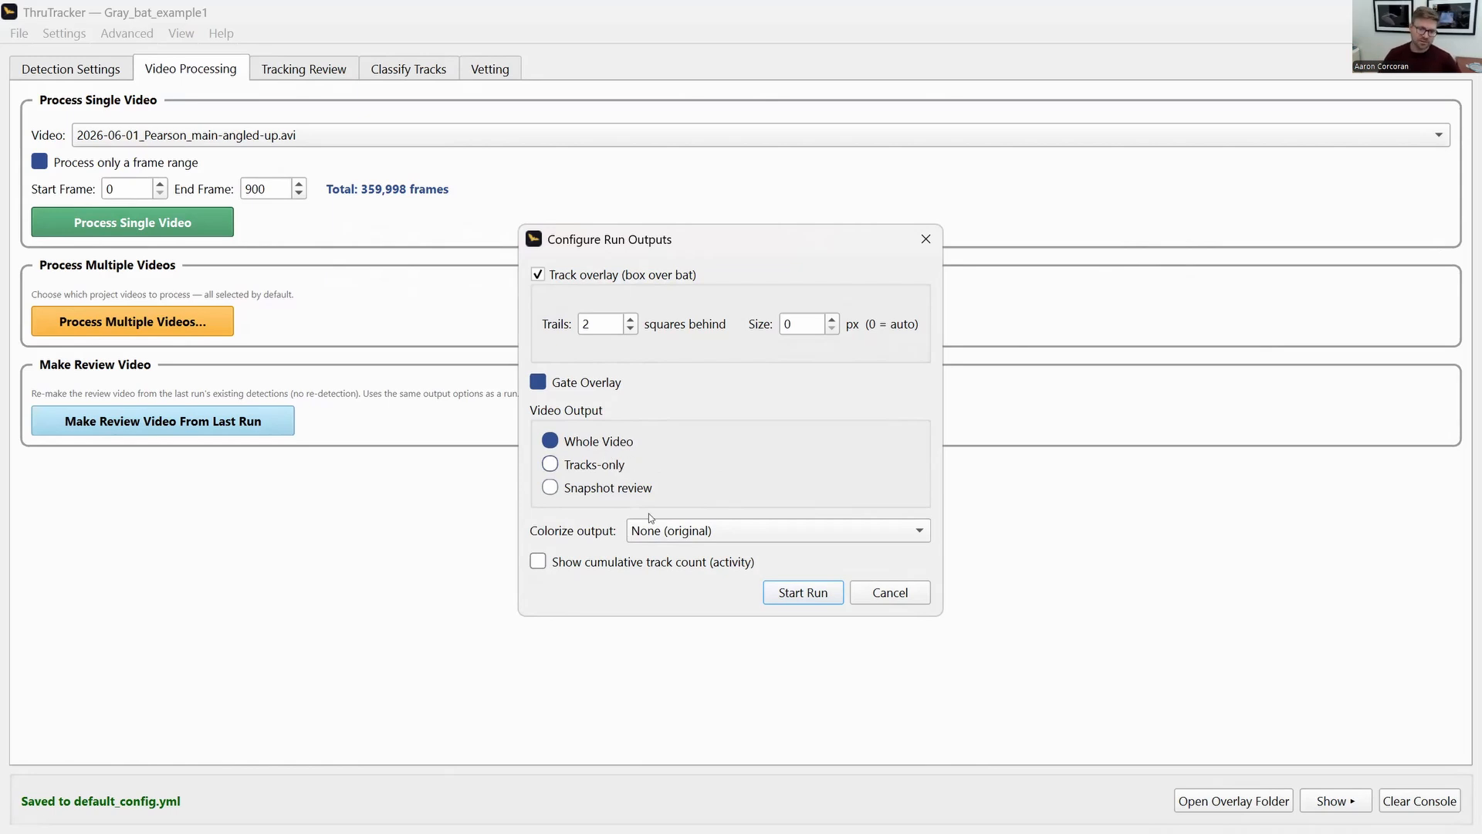
Step: Try the Inferno color map for the output video, and set colorizing back to None (original)
left_click(663, 533)
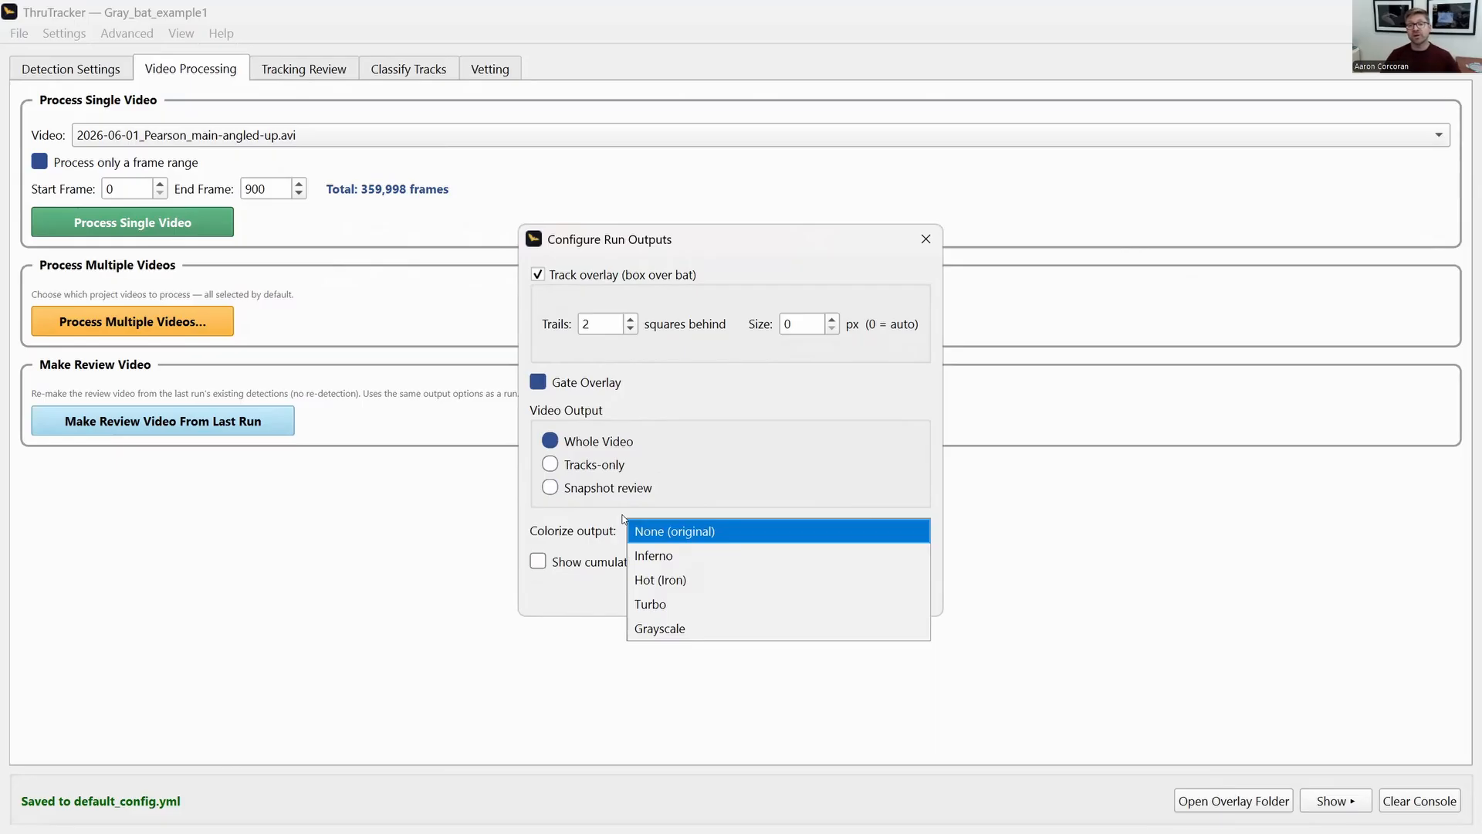
left_click(682, 534)
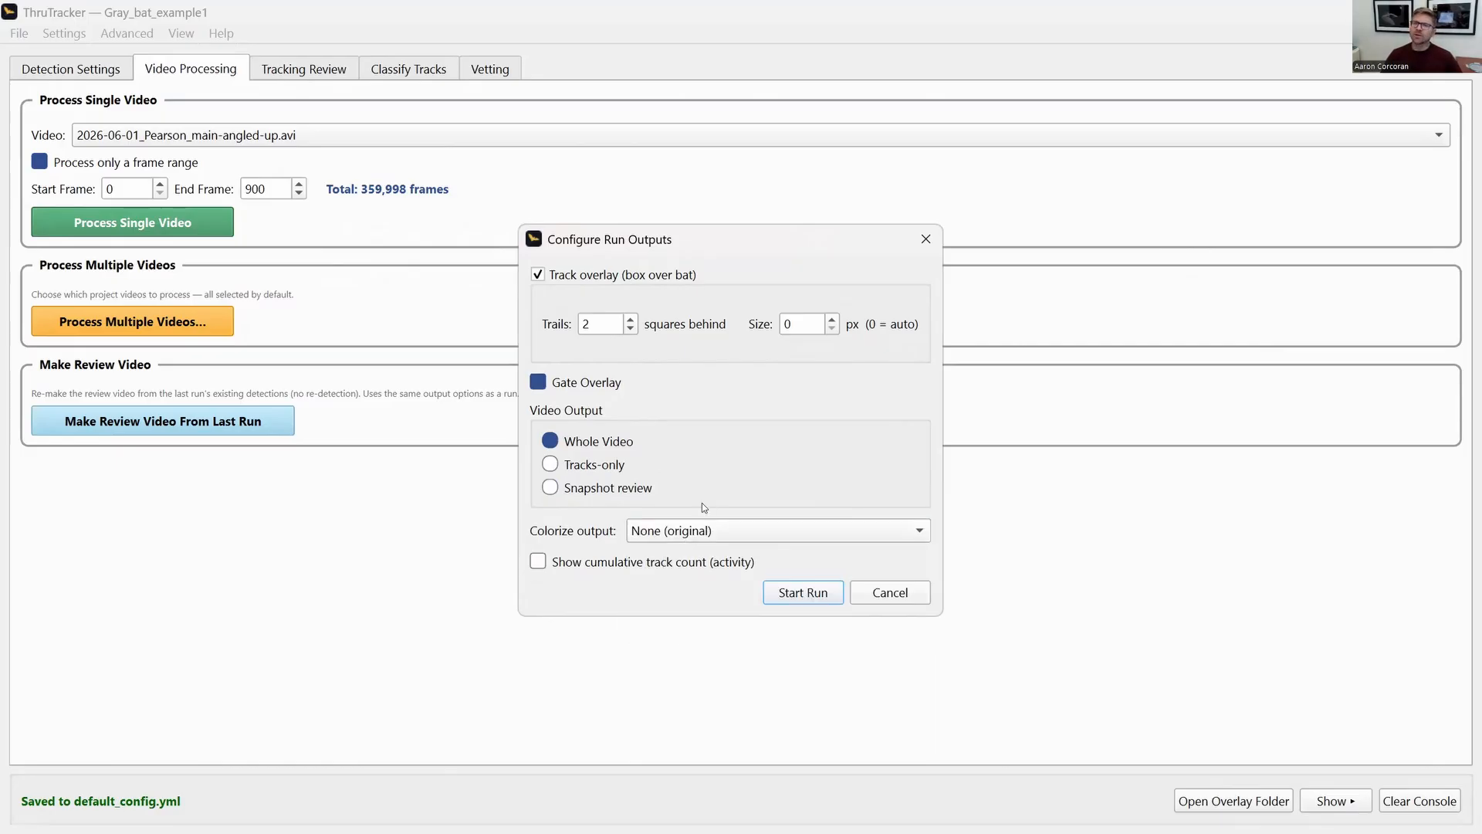
left_click(683, 532)
left_click(673, 554)
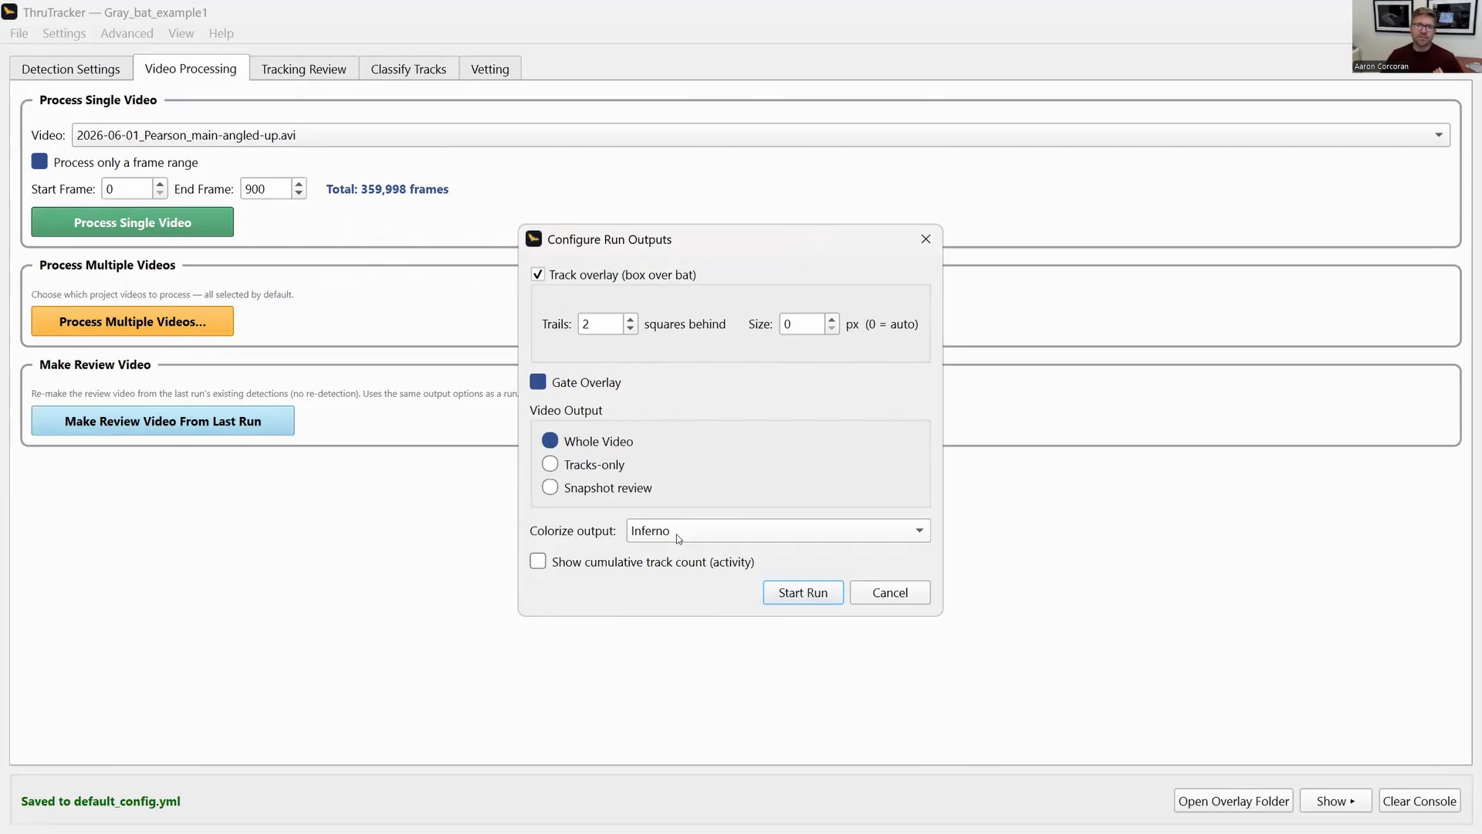
left_click(659, 532)
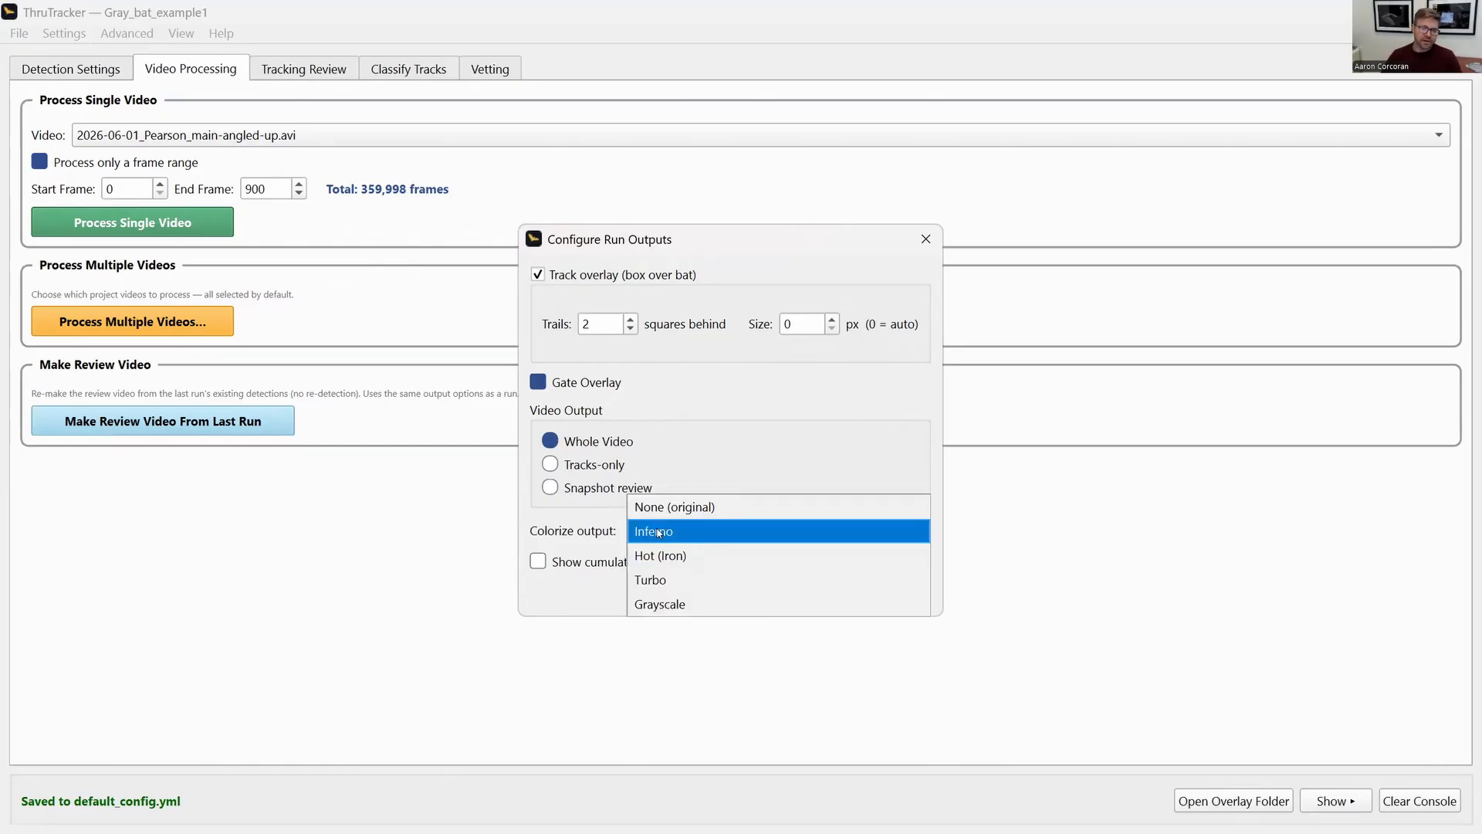
left_click(658, 514)
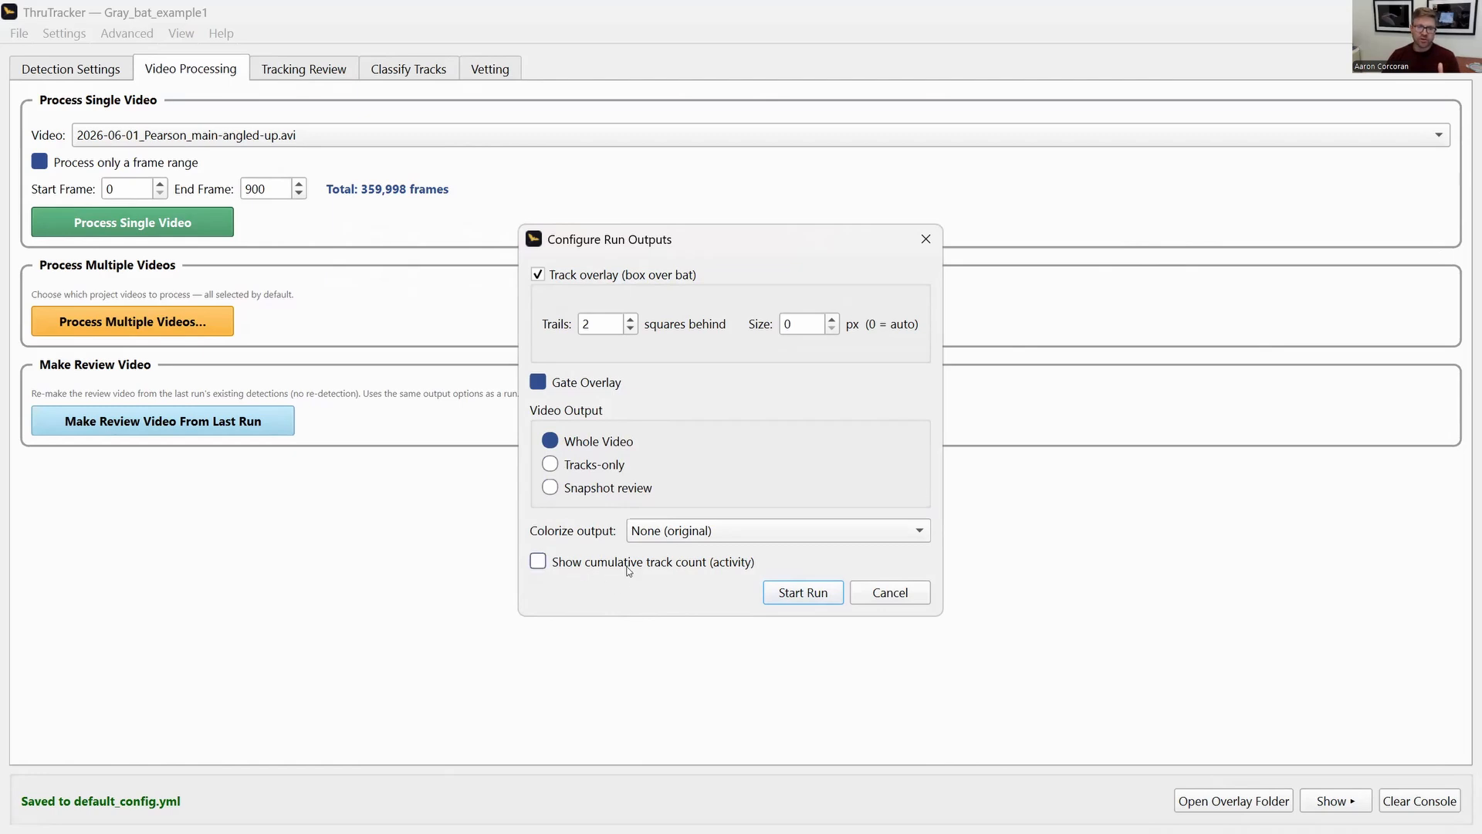
Step: Start the processing run and open its tracking review once detection, processing and gate counts are complete
left_click(801, 594)
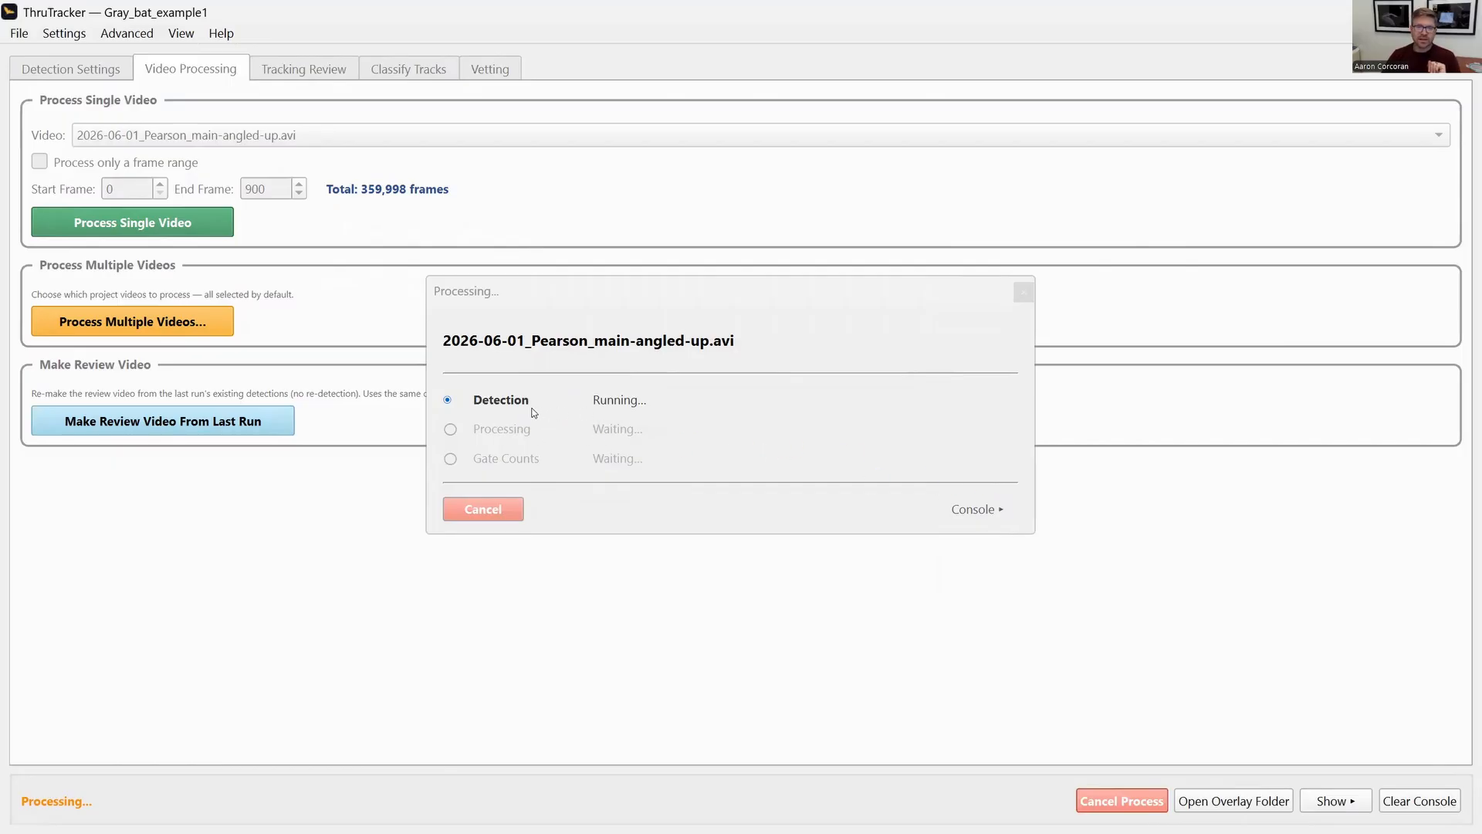
left_click(979, 511)
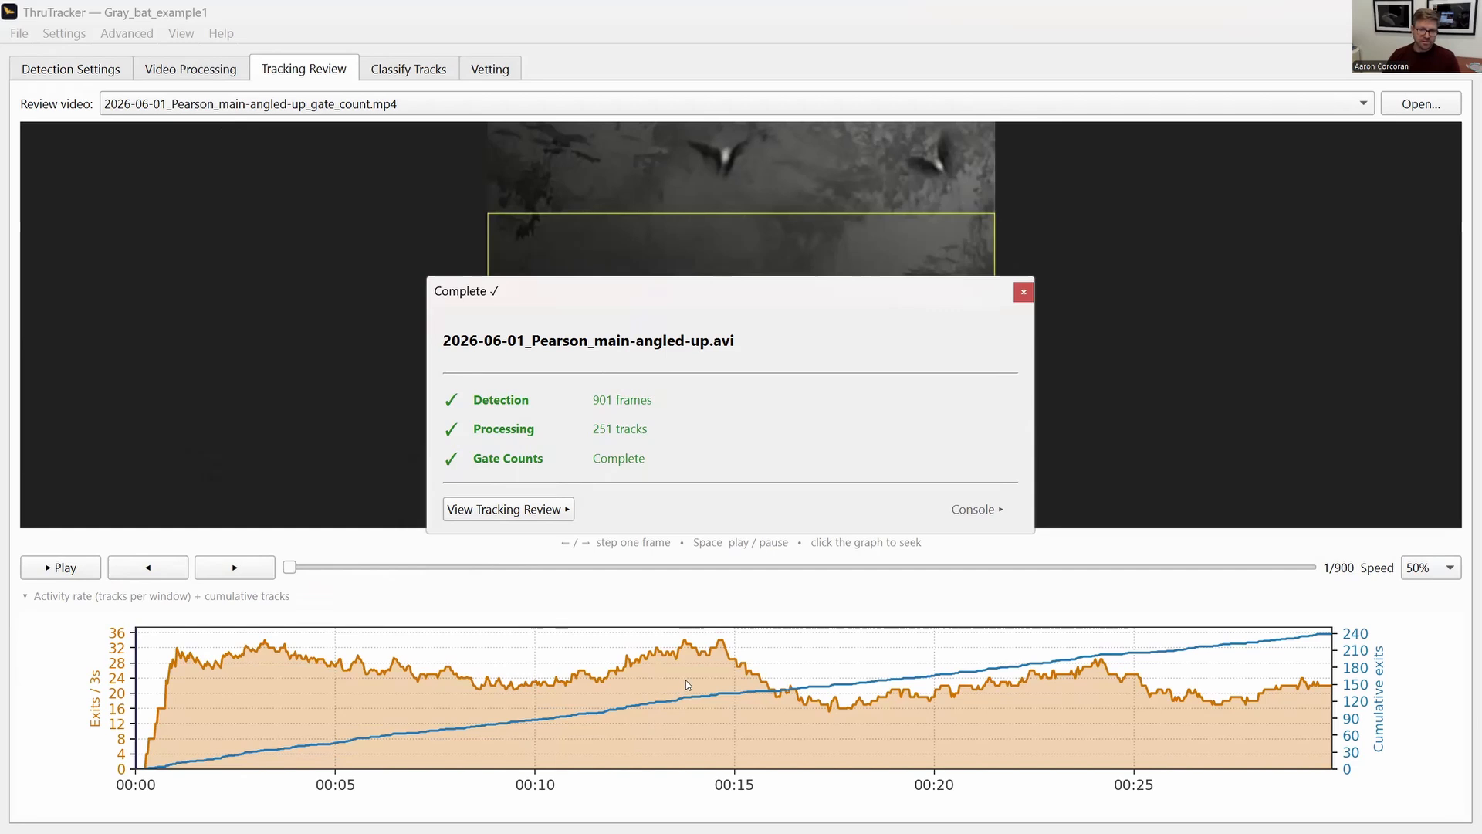
left_click(512, 509)
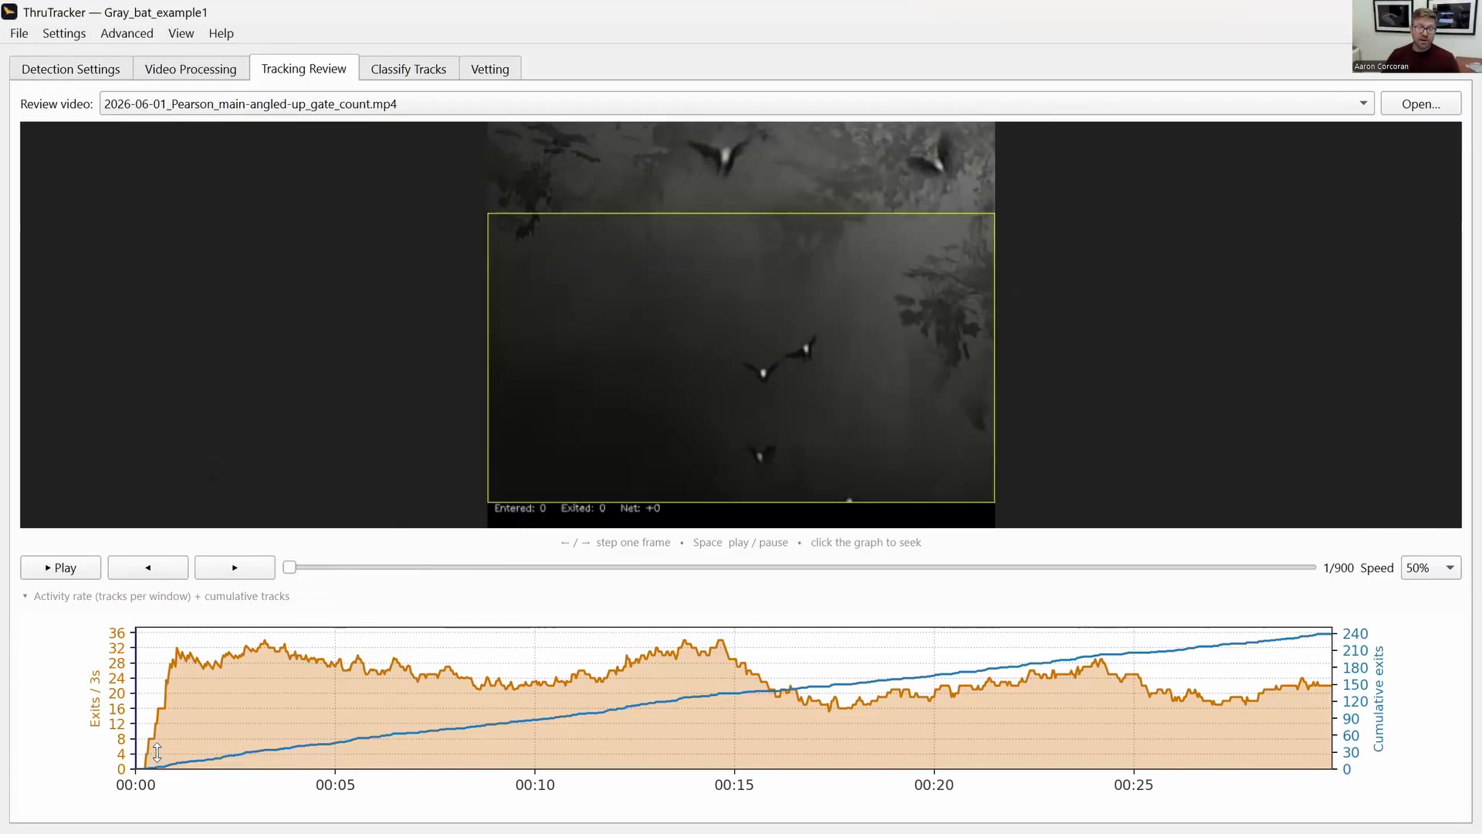
Step: Examine the gate counts in the review video at about 1 second and at the last frame, 900
left_click(184, 662)
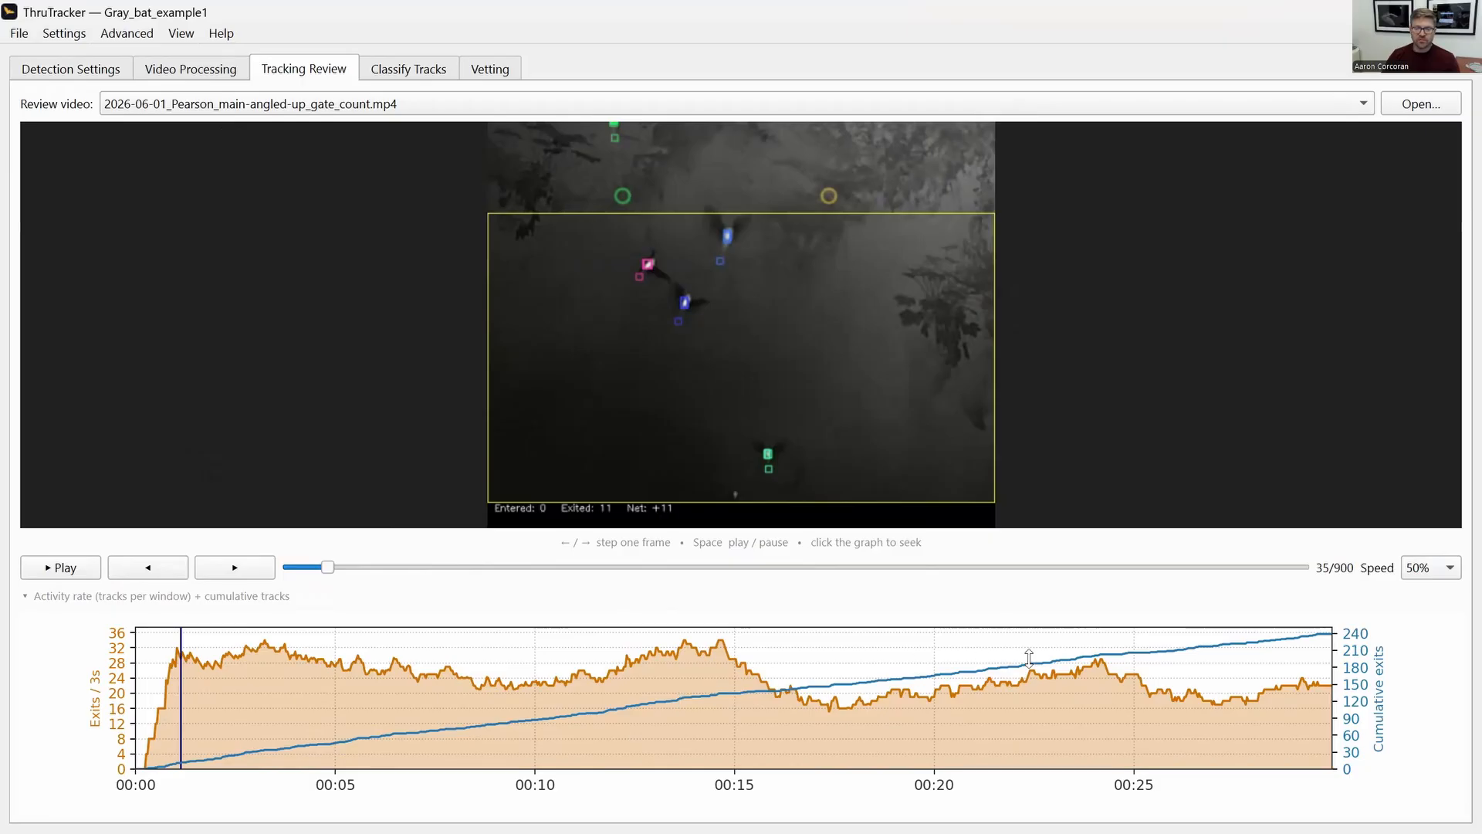
left_click(1330, 639)
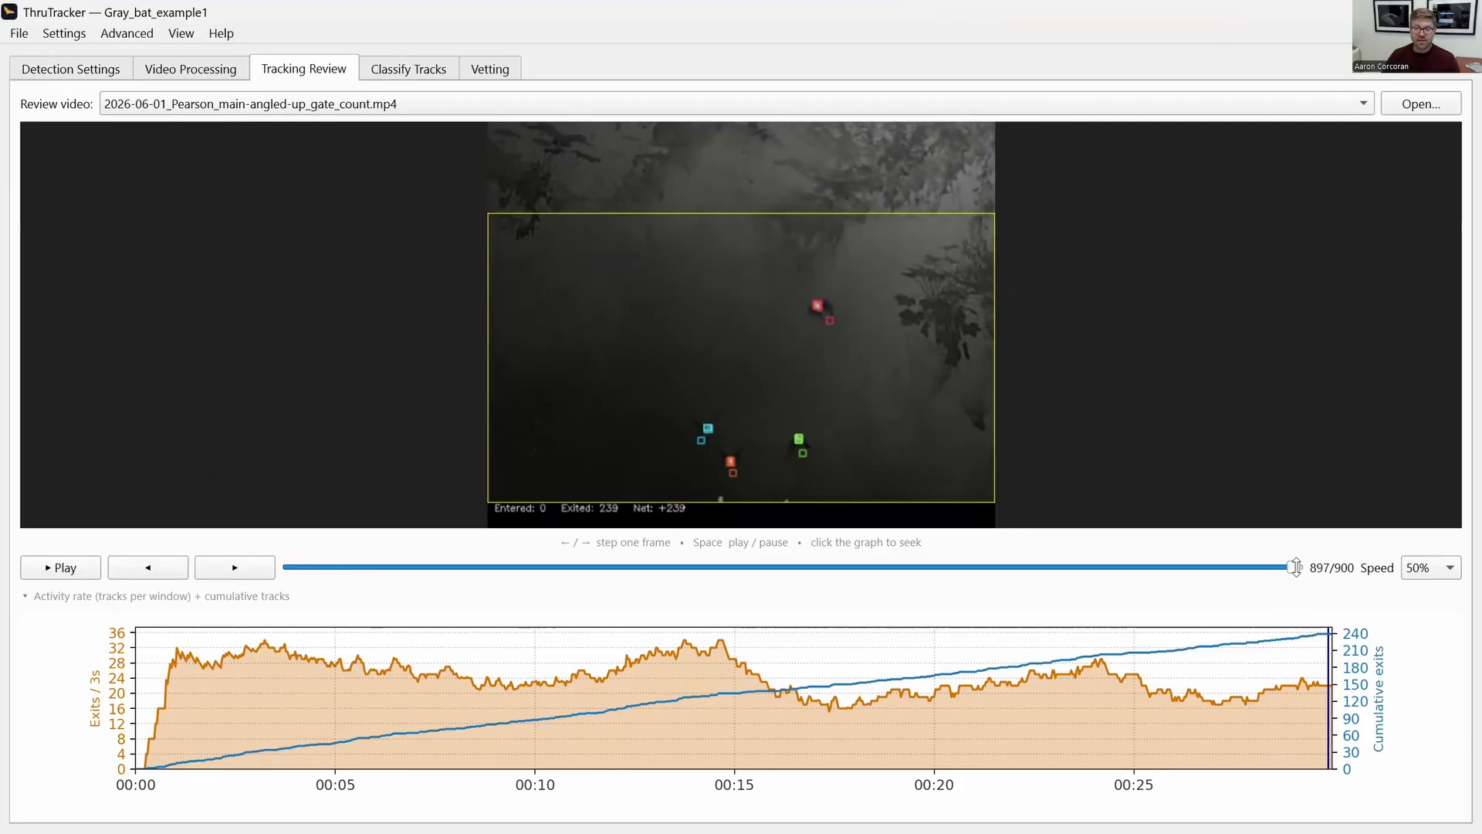
left_click_drag(1296, 567, 1302, 567)
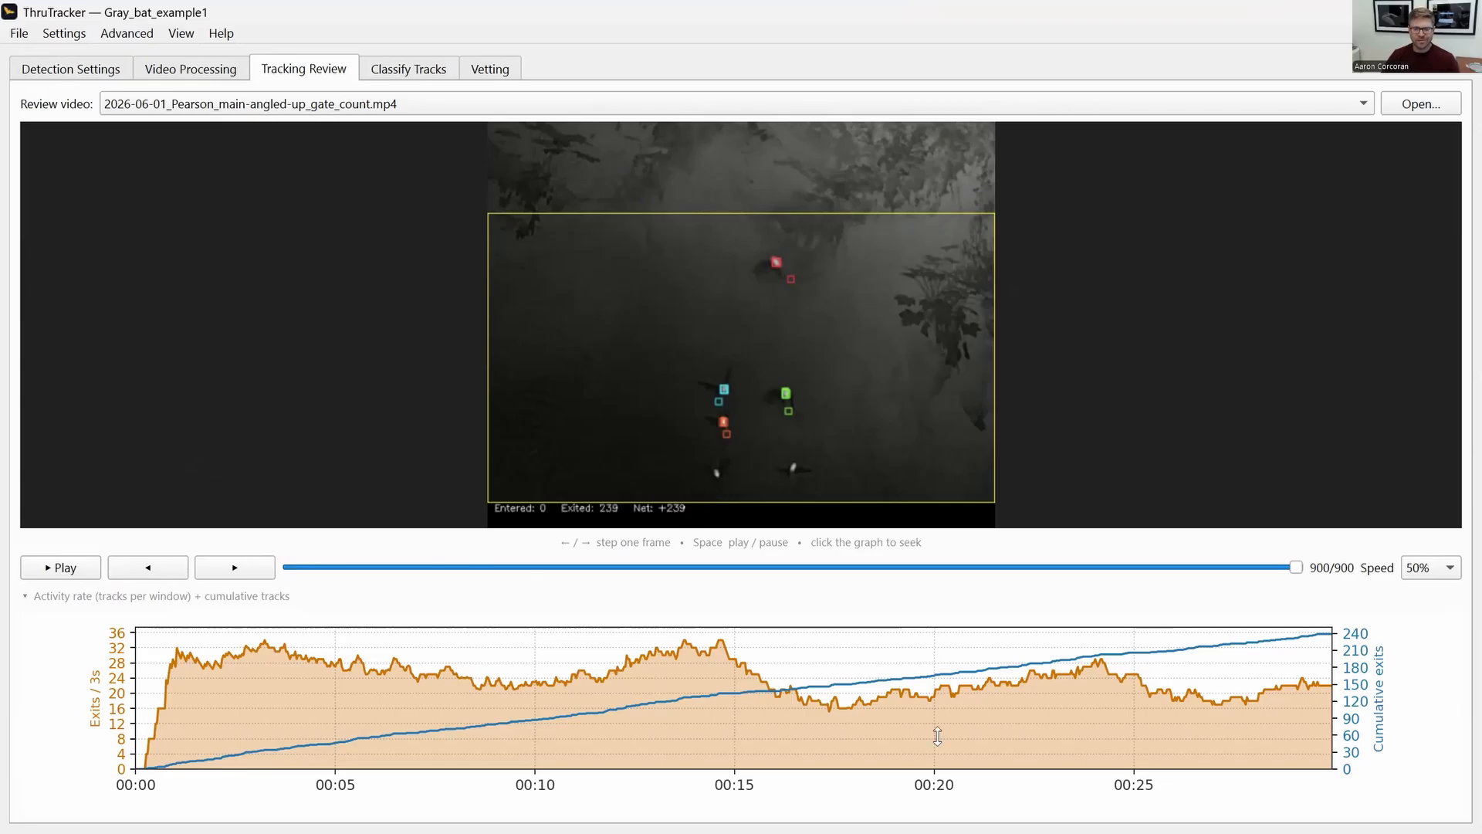
Step: Inspect the tracked bats at the activity peaks near 14 s and 3 s, stepping forward to frame 108
left_click(687, 654)
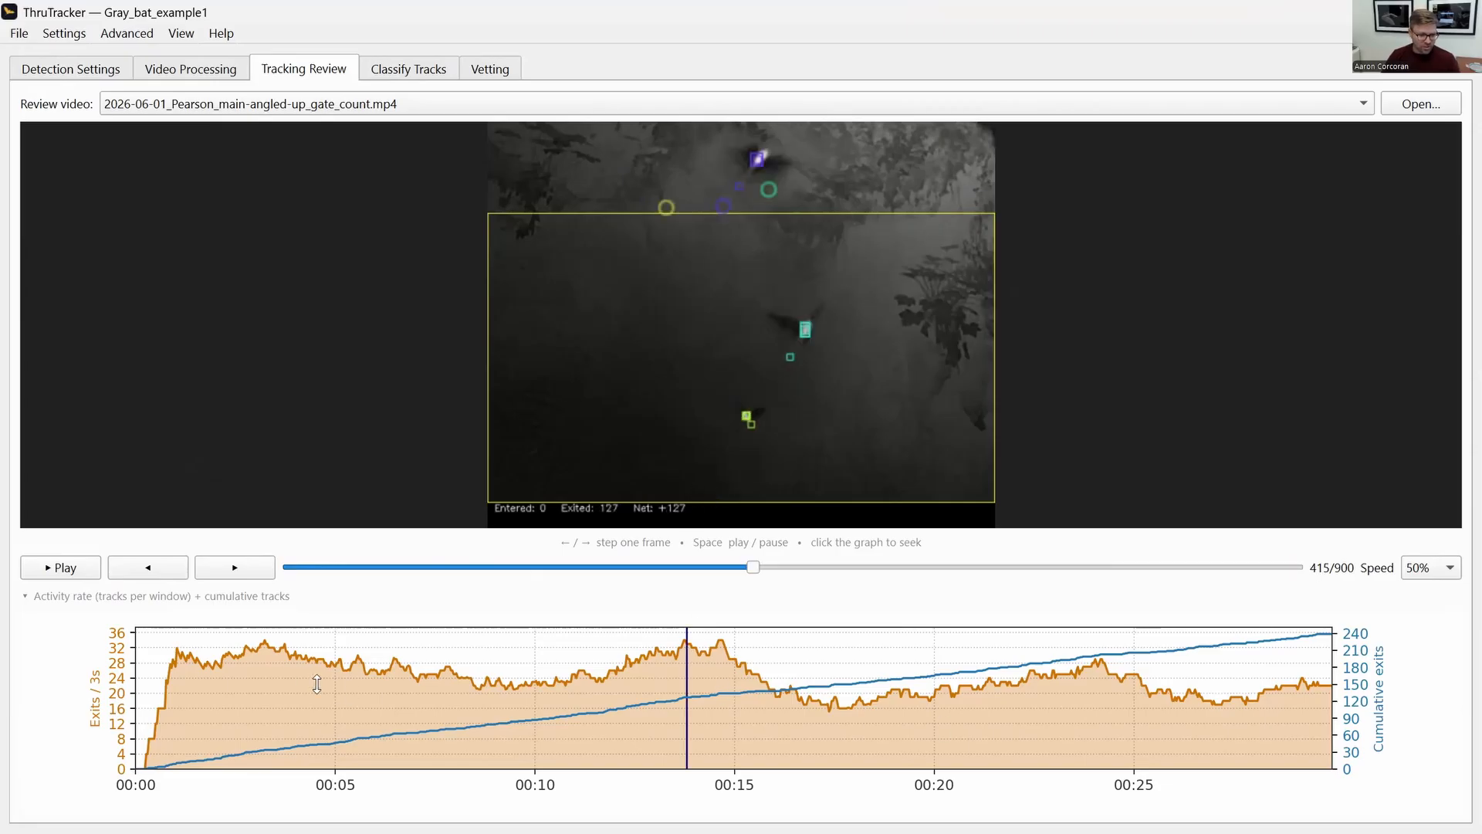
left_click(263, 654)
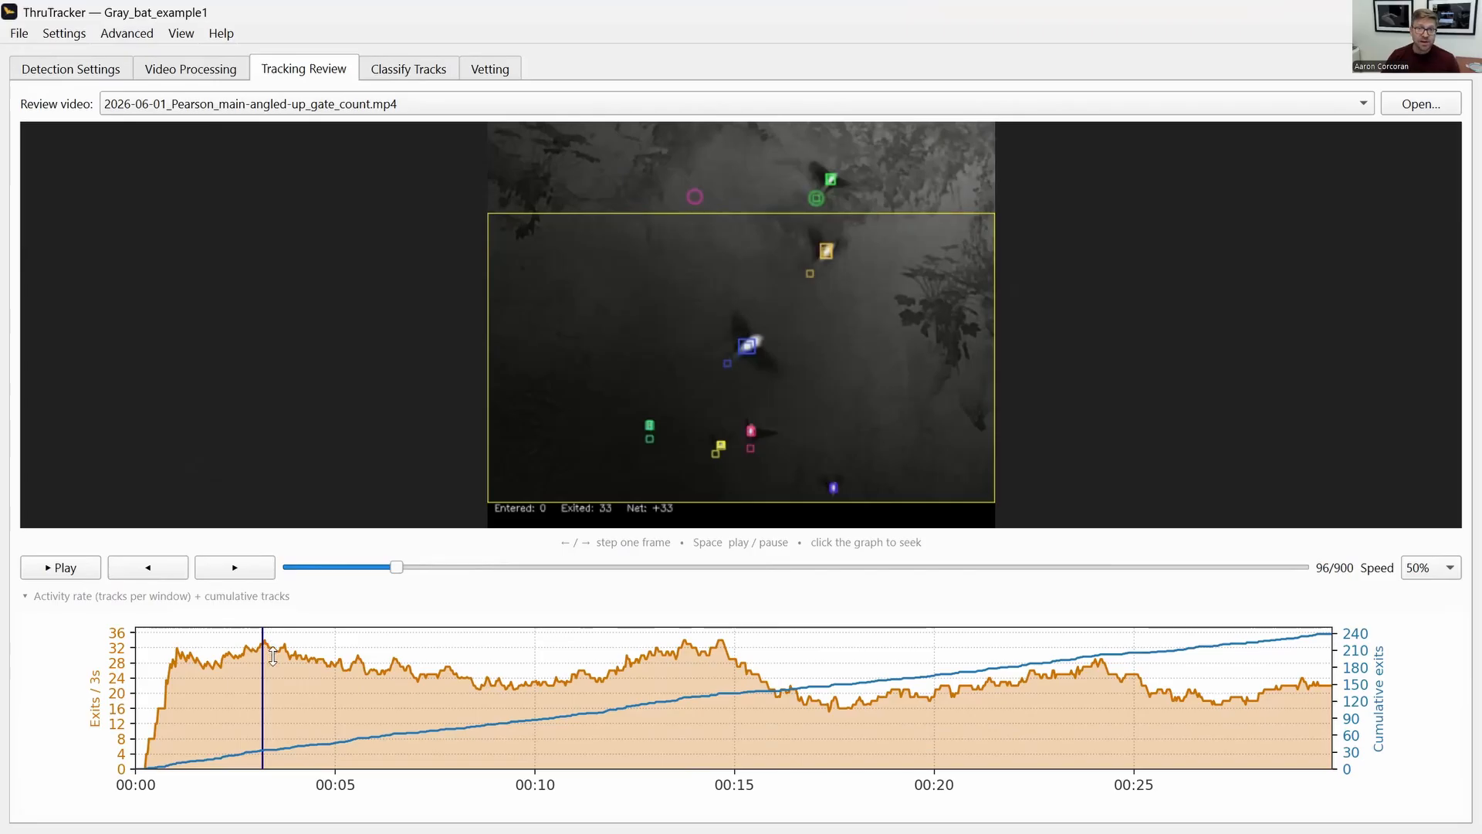
left_click(275, 653)
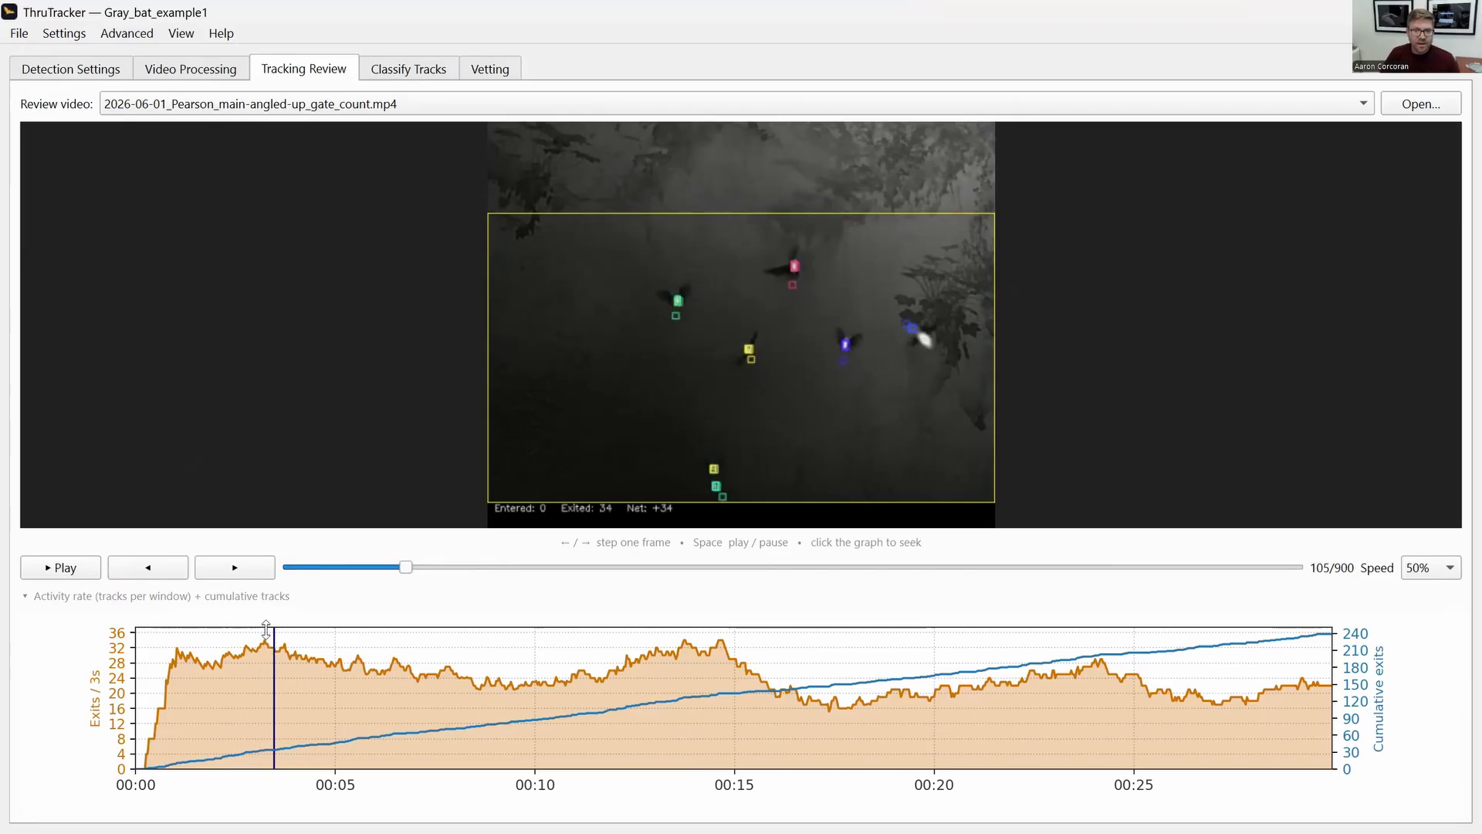
key("Right")
key("Right")
key("Right")
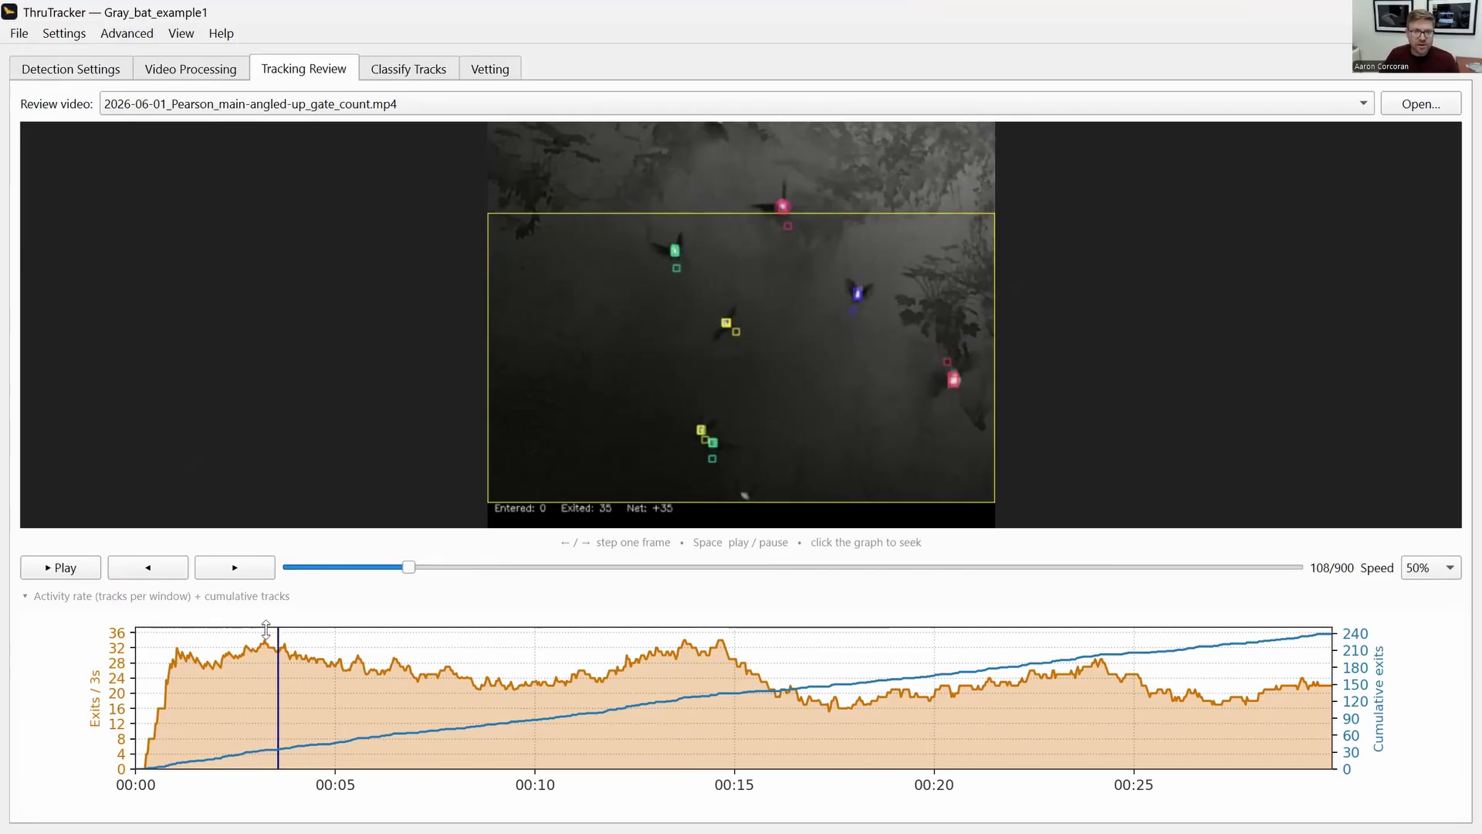
Step: Hide the activity graph to enlarge the review video, and step back to frame 105 to inspect the tracks
left_click(82, 595)
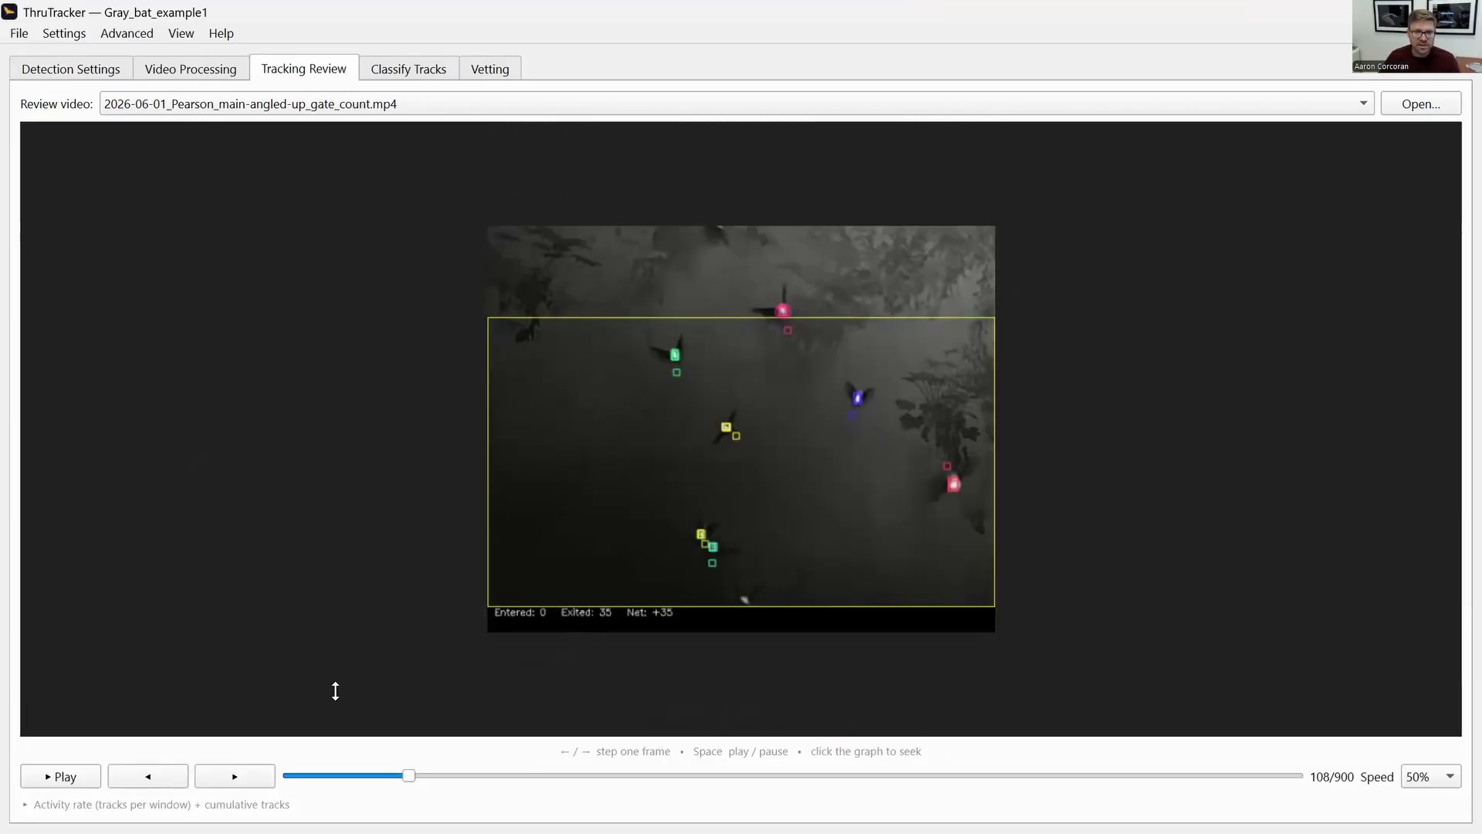
key("Right")
key("Left")
key("Left")
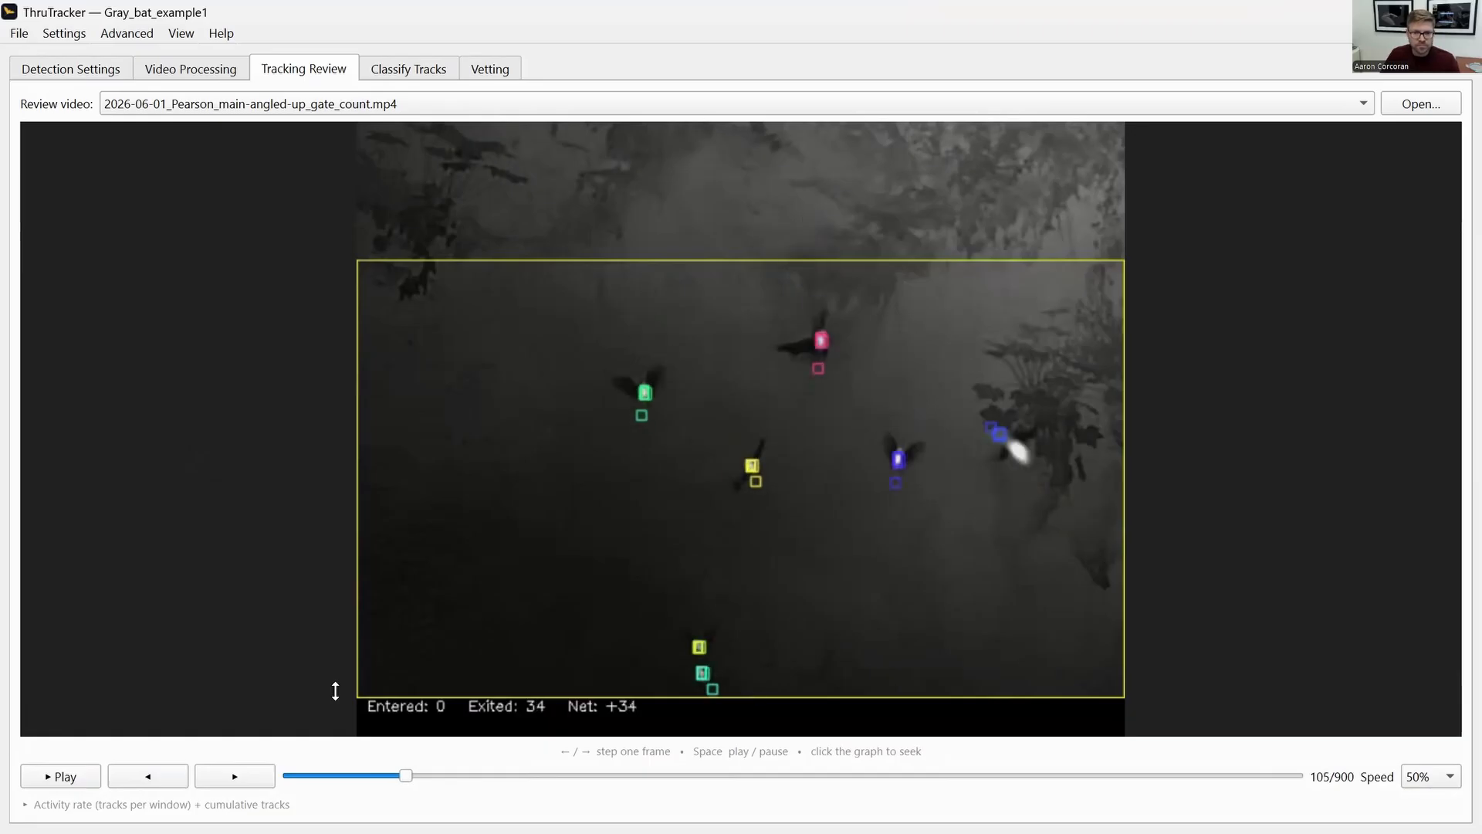
Step: Step forward through the review video from frame 105 to frame 151, checking the bats' tracks and exit counts at the gate's upper edge
key("Right")
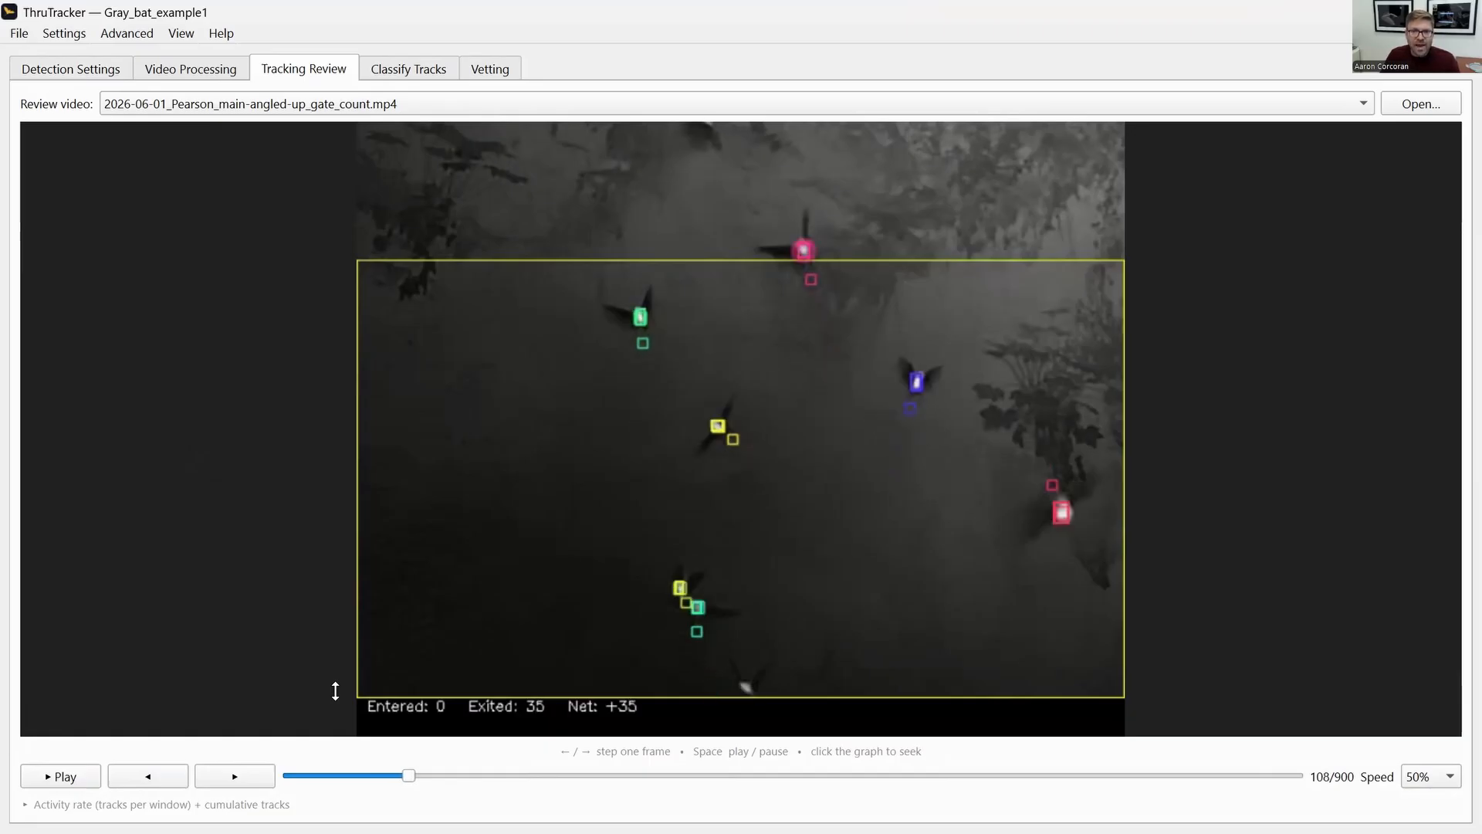
key("Right")
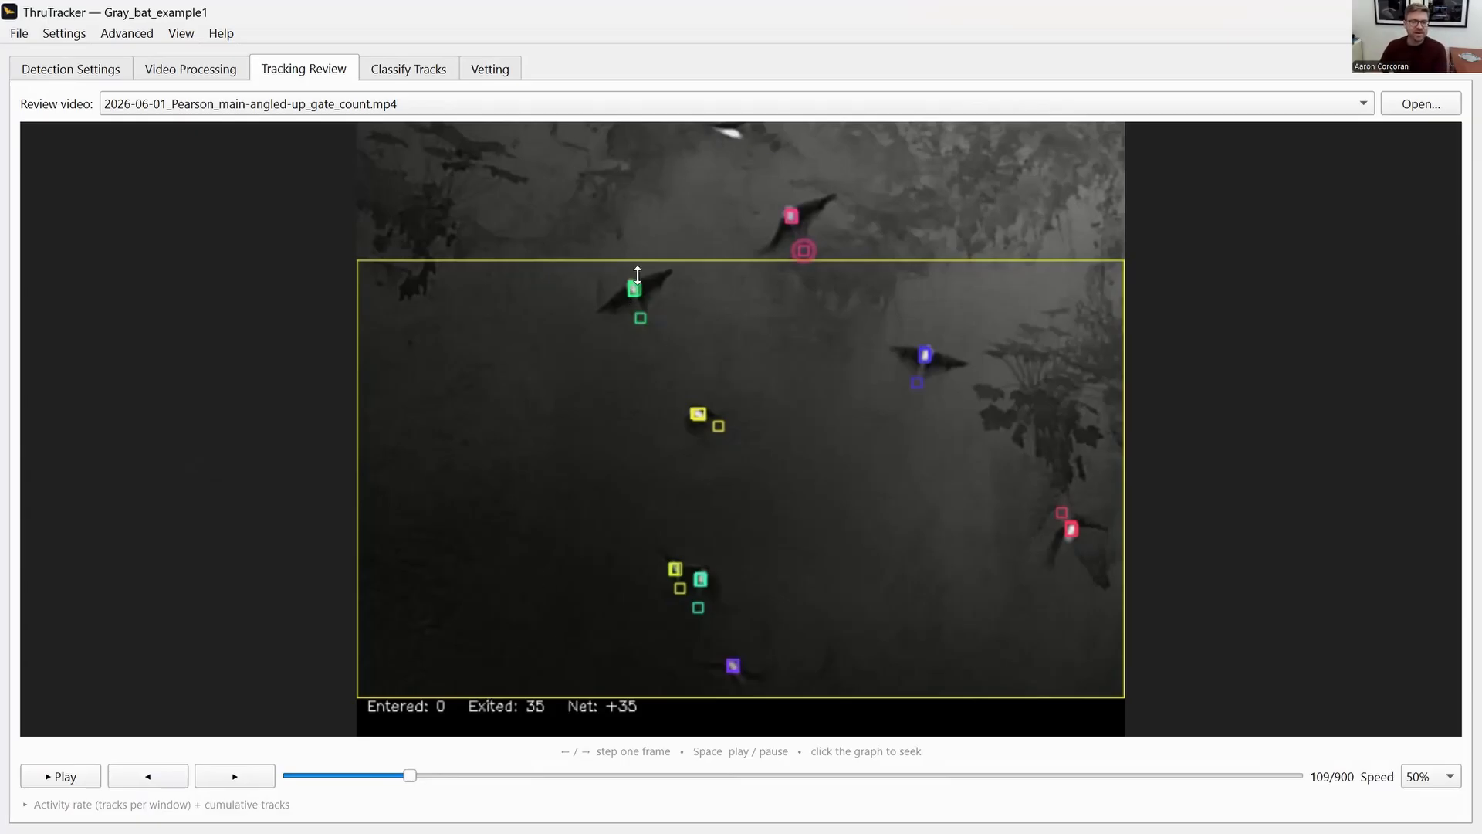
key("Right")
key("Right")
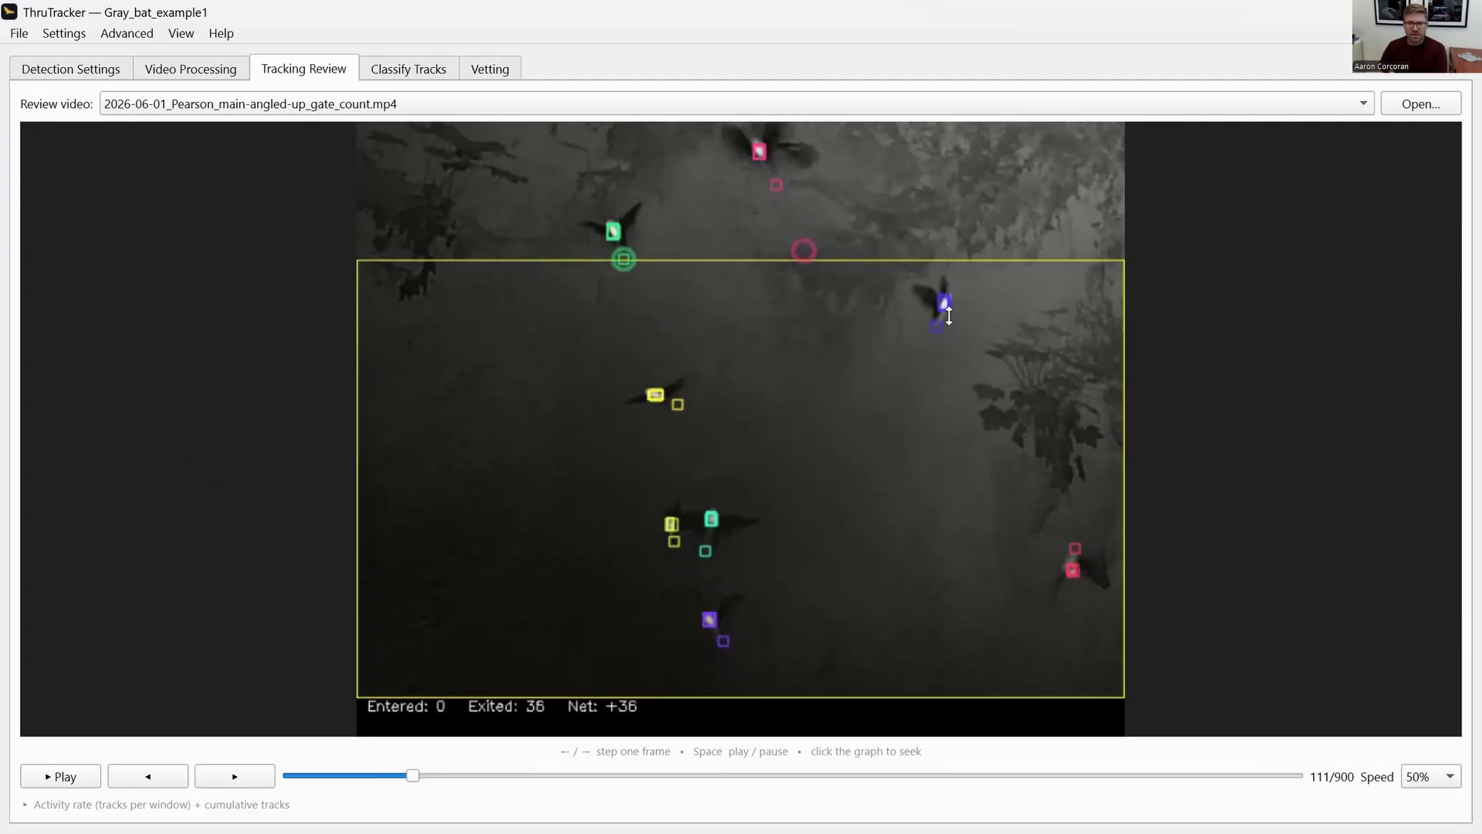
key("Right")
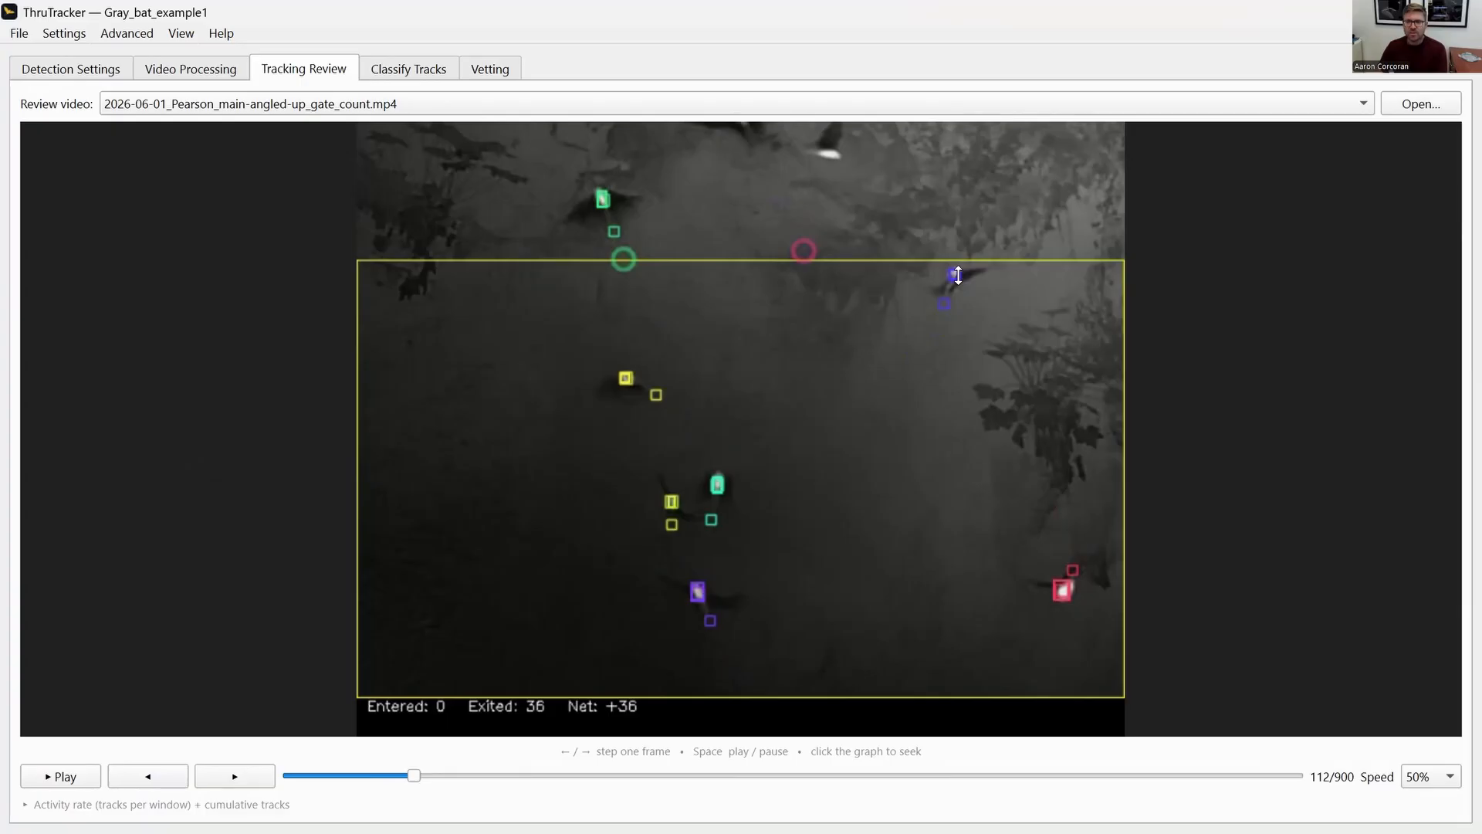
key("Right")
key("Right")
key("Right")
key("Right")
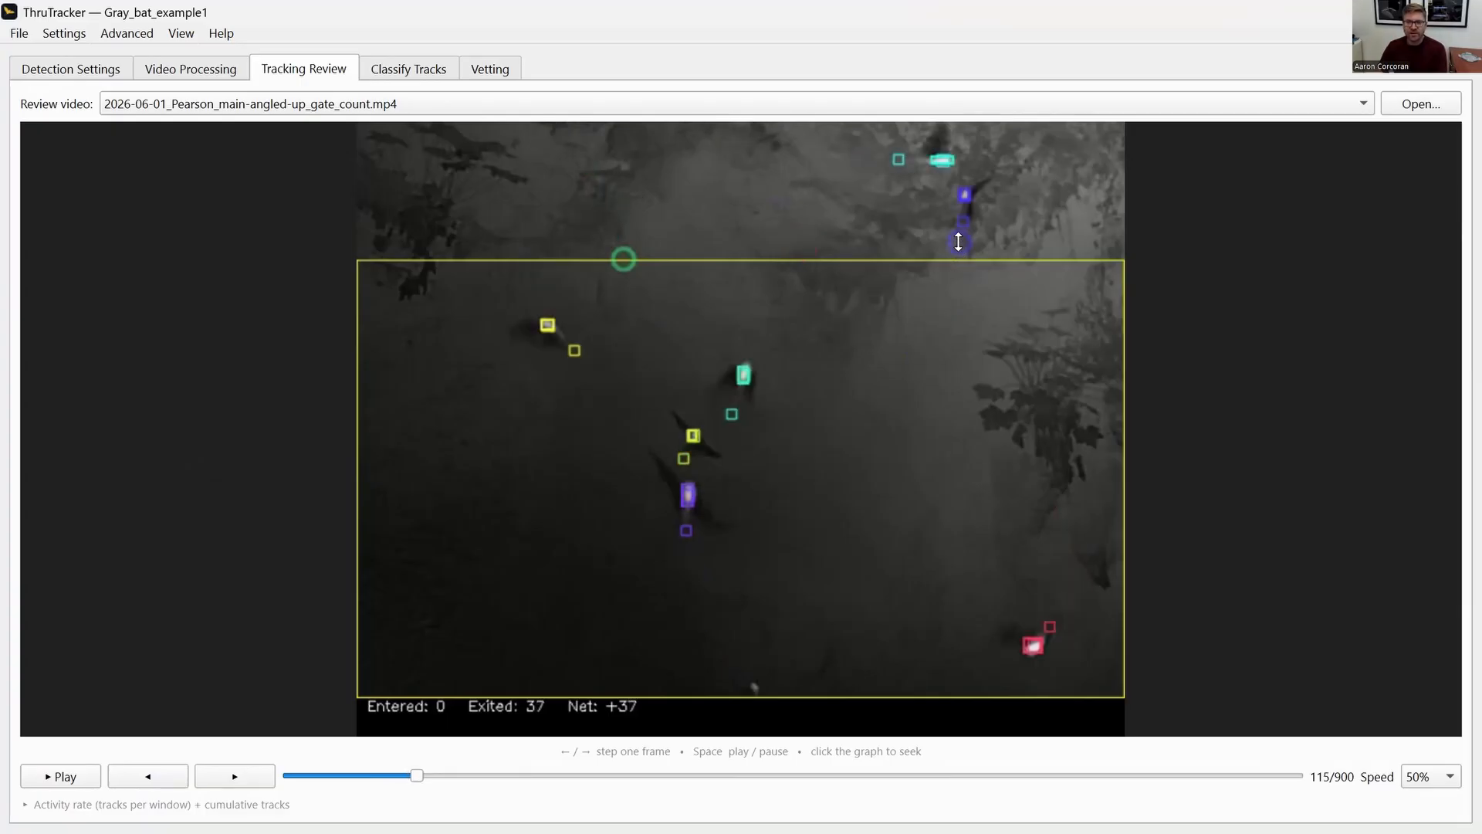
key("Right")
key("Right")
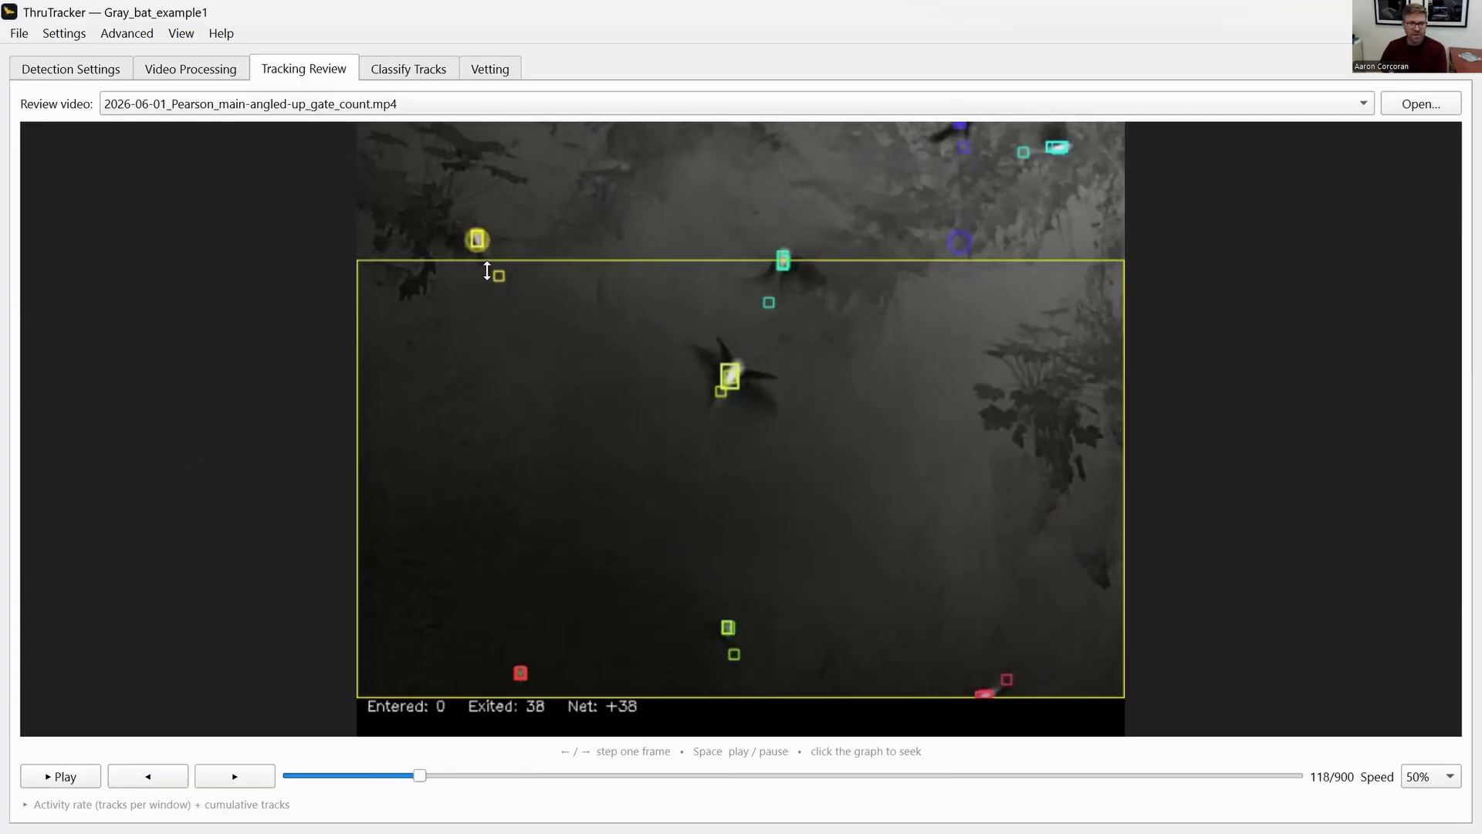
key("Right")
key("Right")
key("Right")
key("Right")
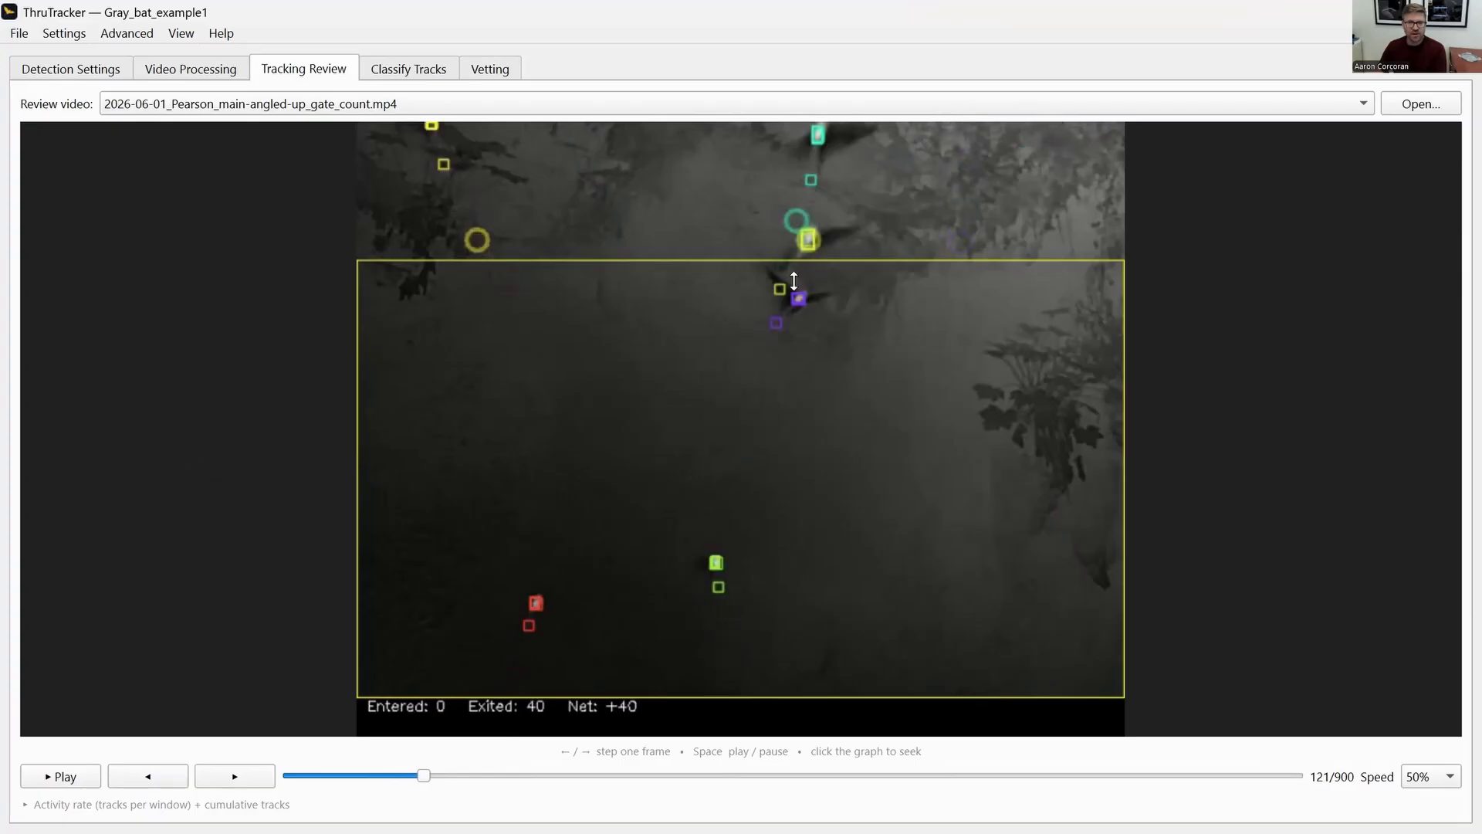
key("Right")
key("Right")
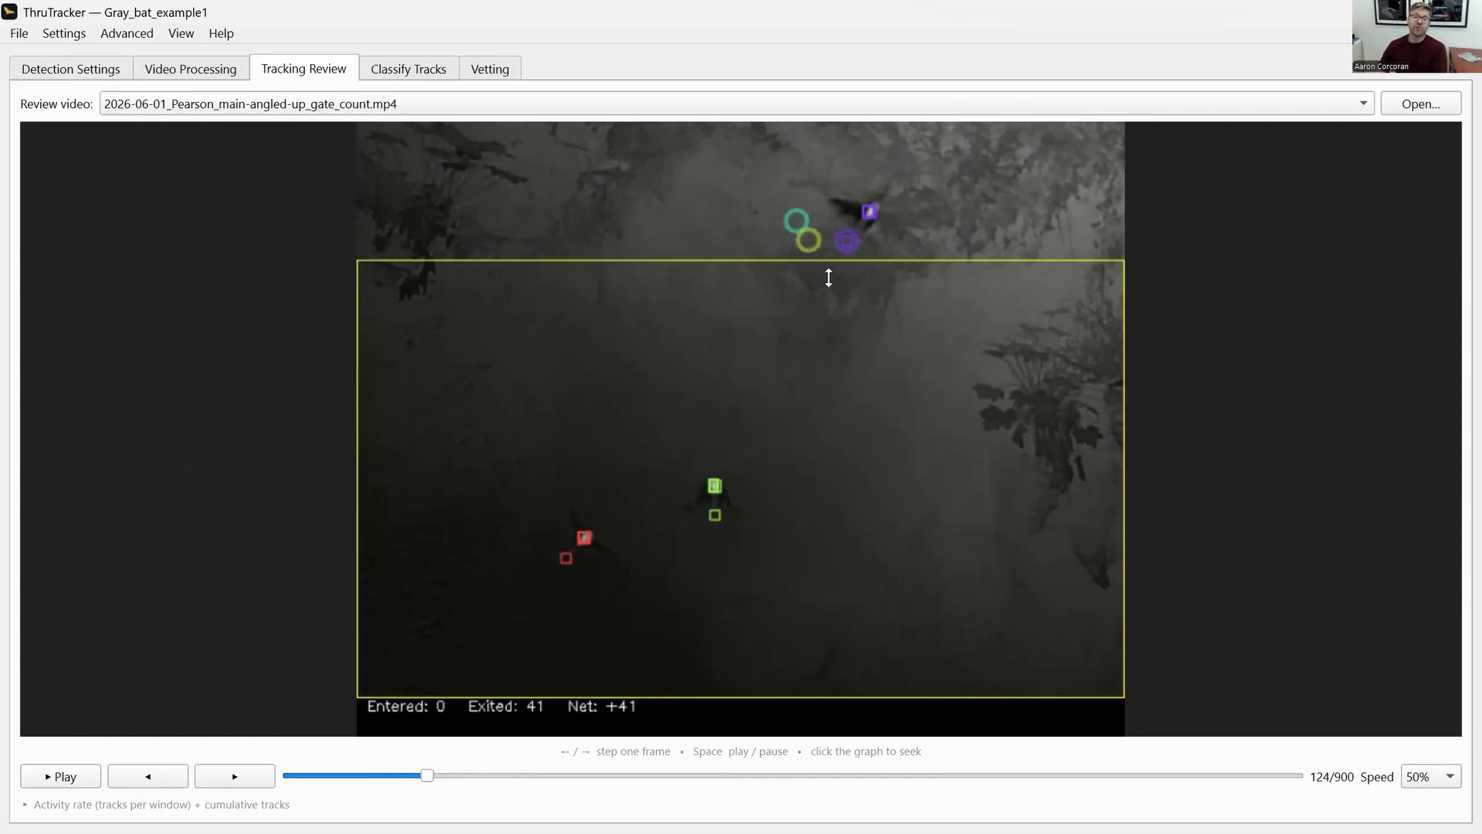
key("Right")
key("Right")
key("Right")
key("Right")
key("Right")
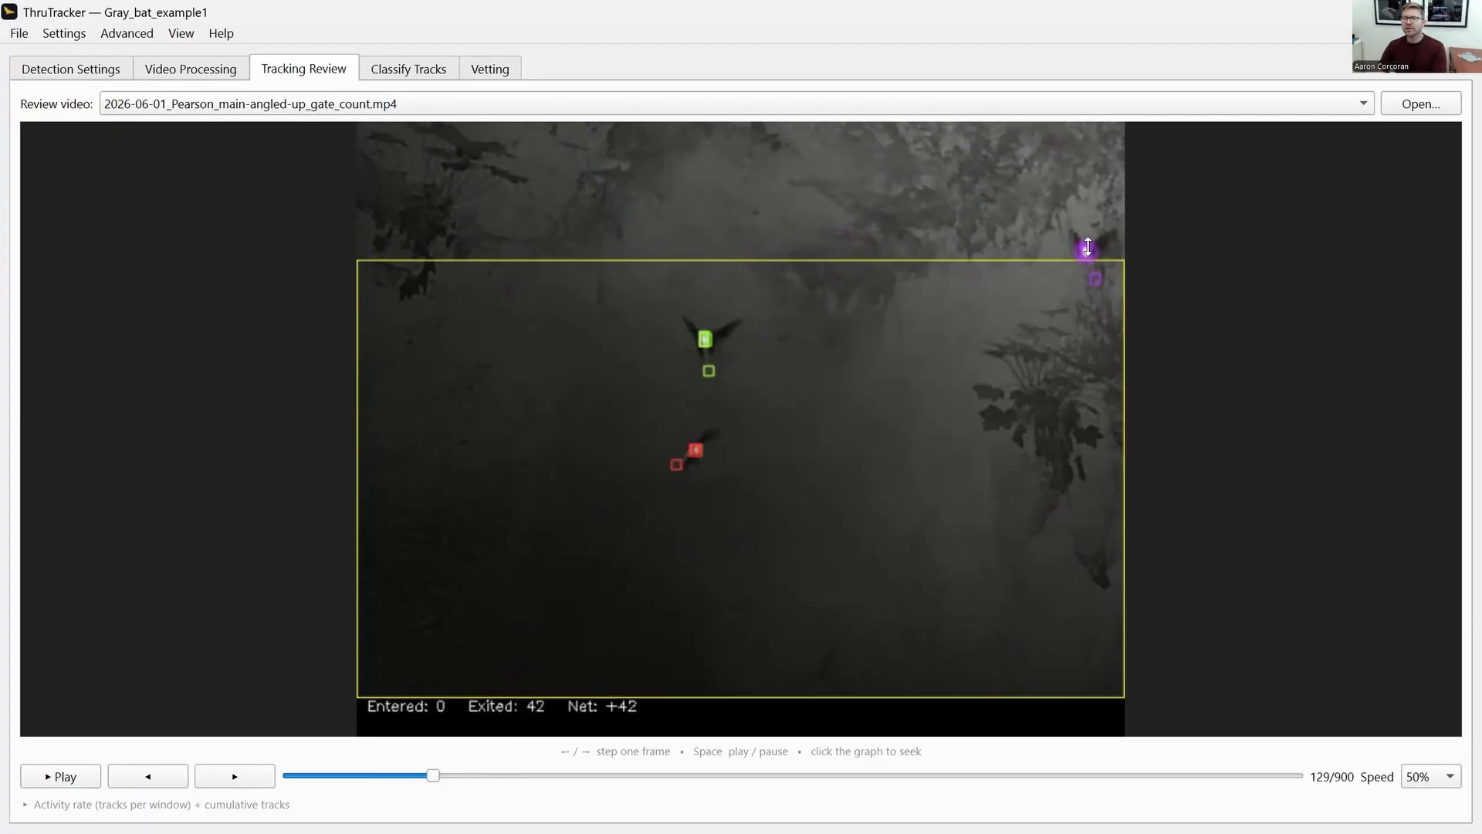
key("Right")
key("Right")
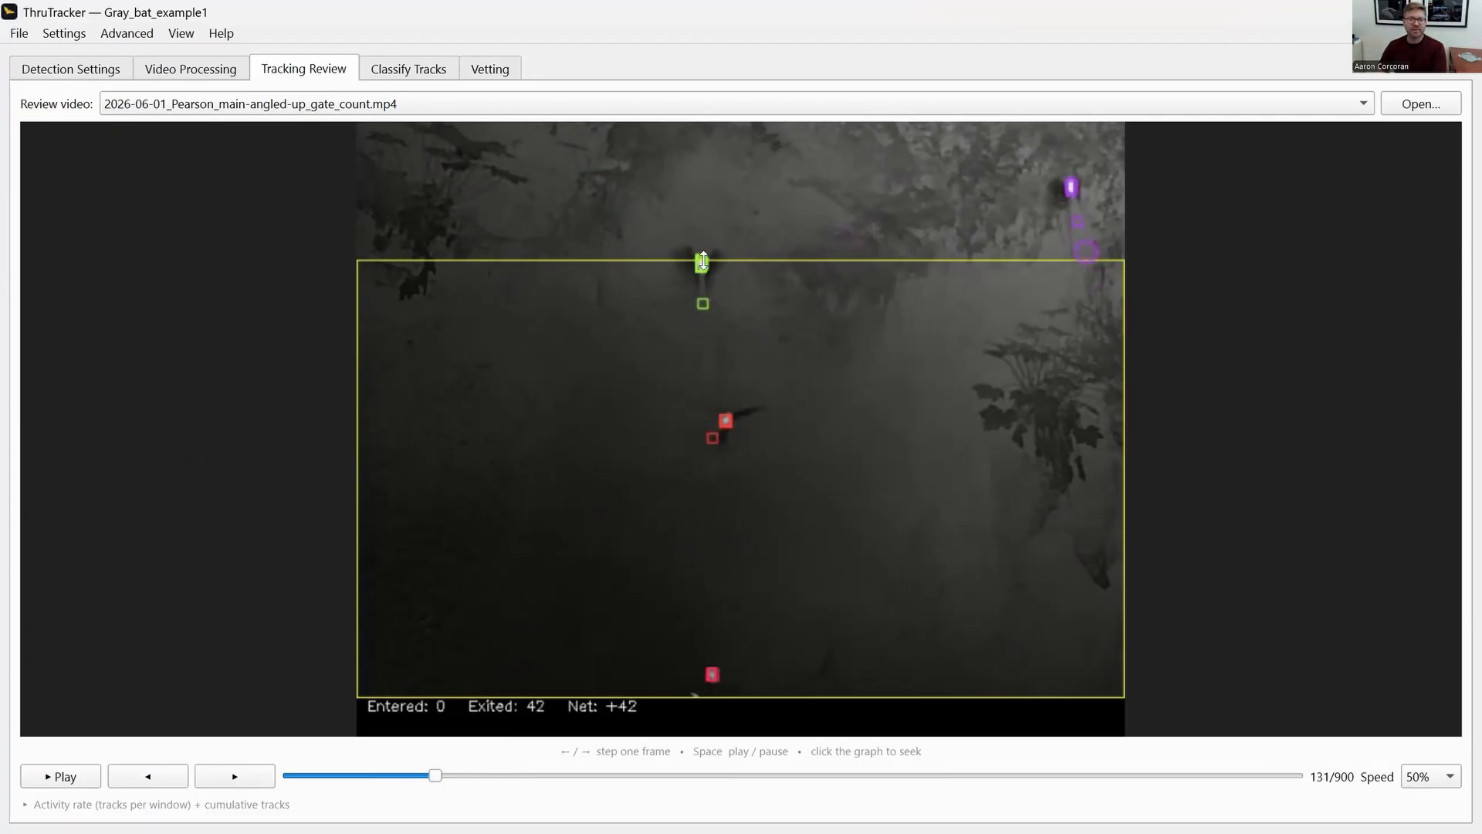
key("Right")
key("Right")
key("Right")
key("Right")
key("Right")
key("Right")
key("Right")
key("Right")
key("Right")
key("Right")
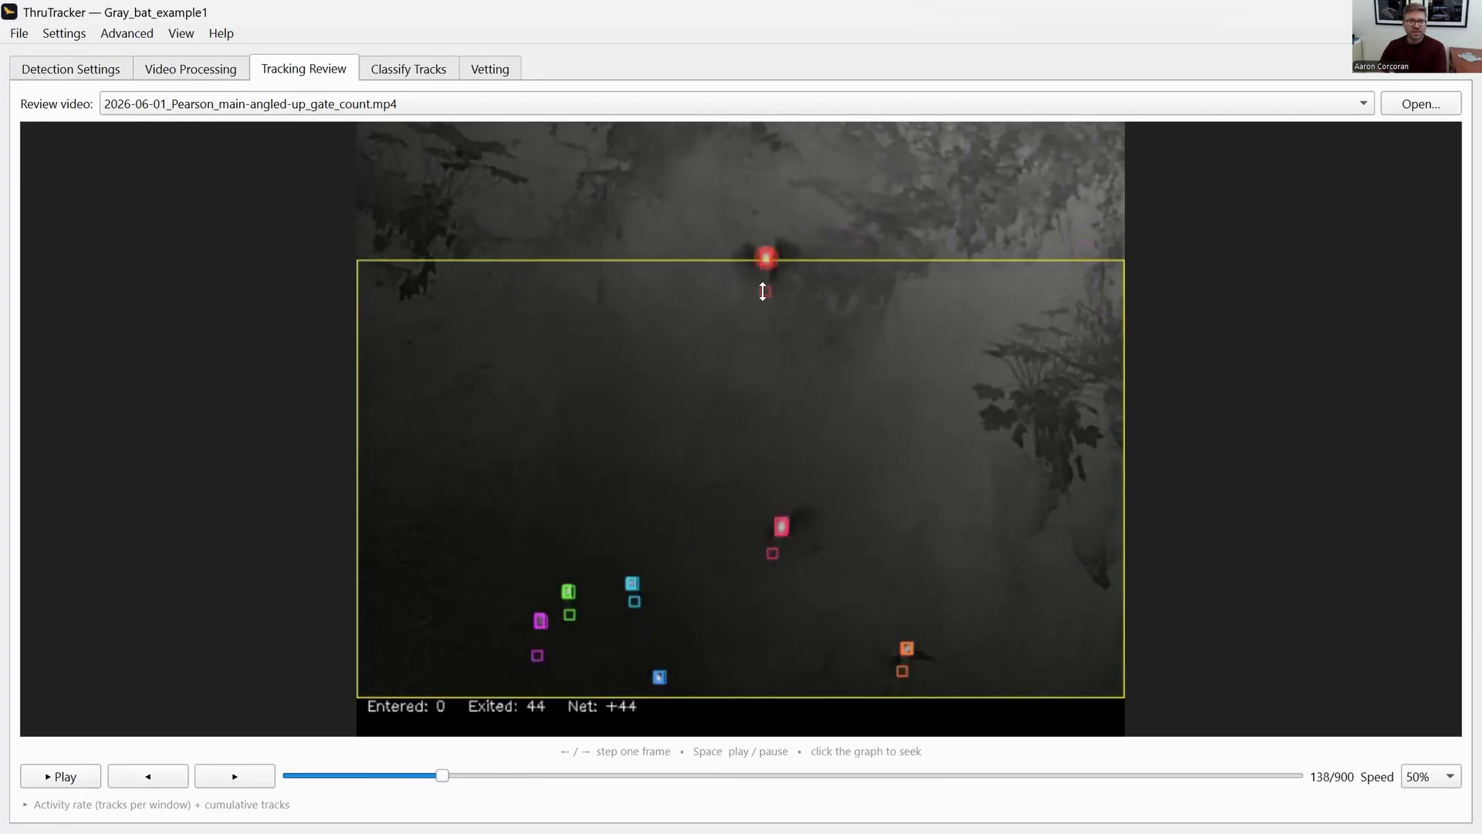
key("Right")
key("Right")
key("Right")
key("Right")
key("Right")
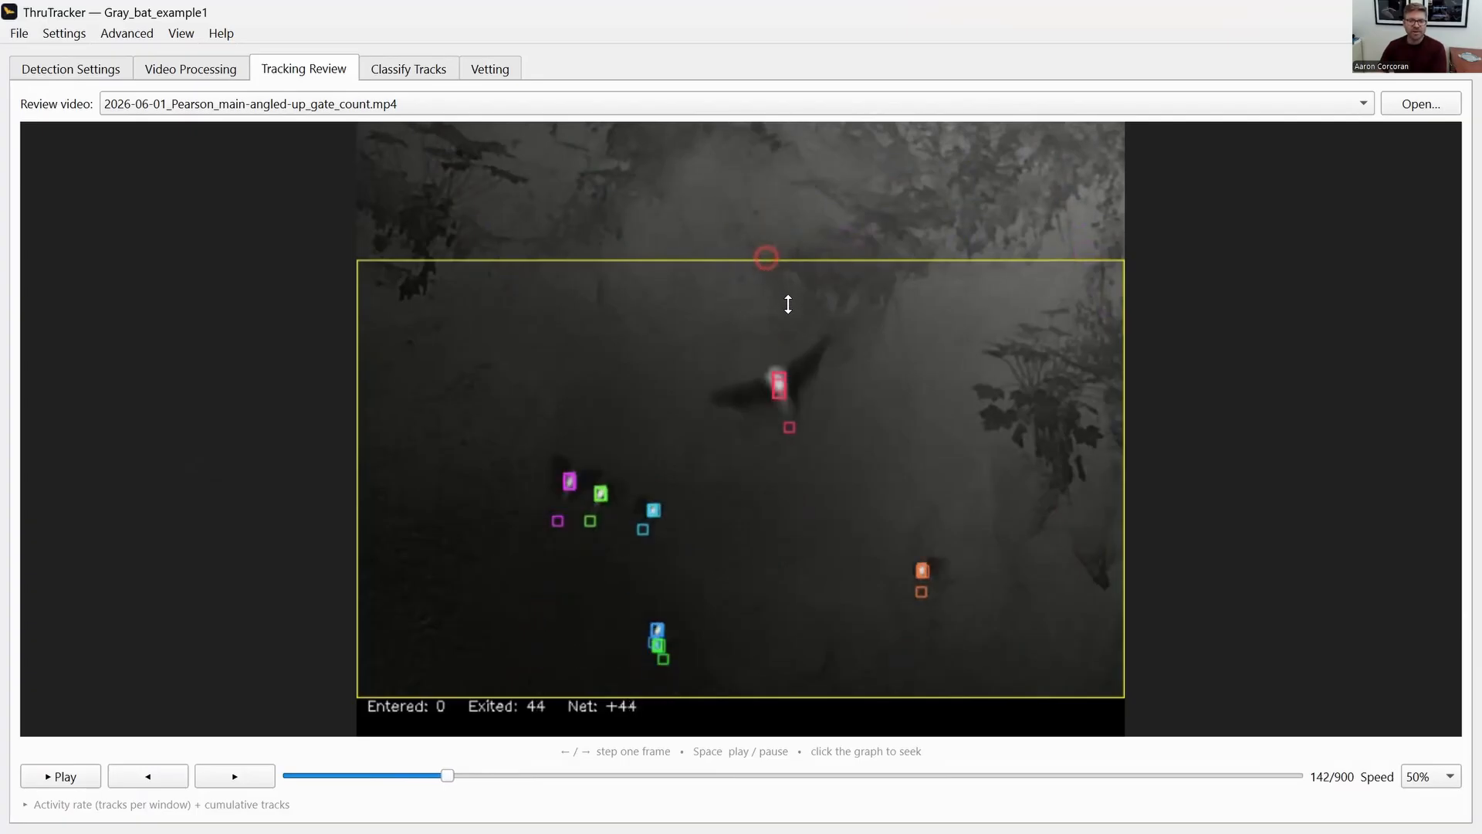
key("Right")
key("Right")
key("Right")
key("Right")
key("Right")
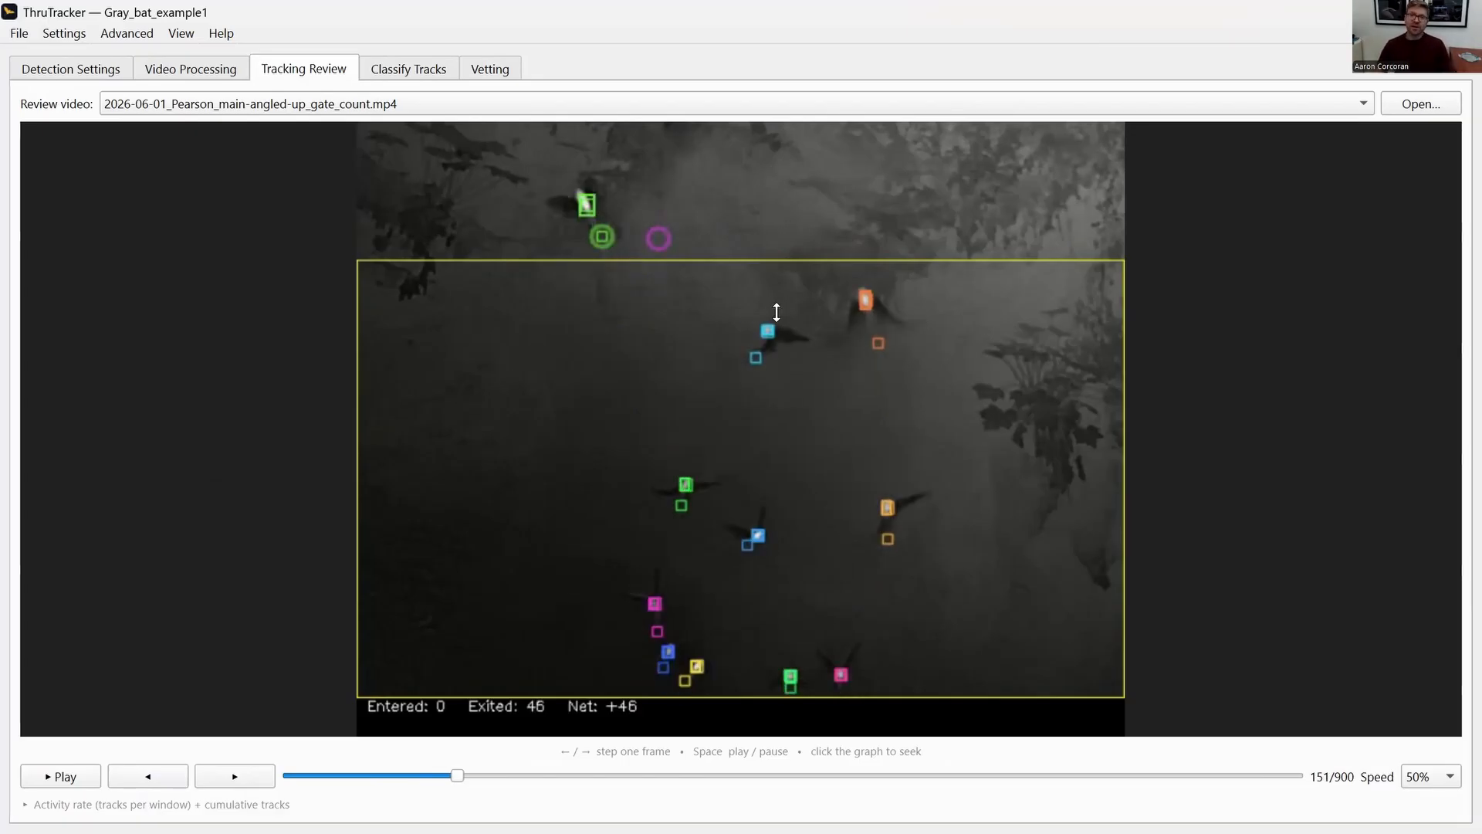
Step: Return to the video processing settings and turn off the frame-range limit for 2026-06-01_Pearson_main-angled-up.avi
left_click(64, 67)
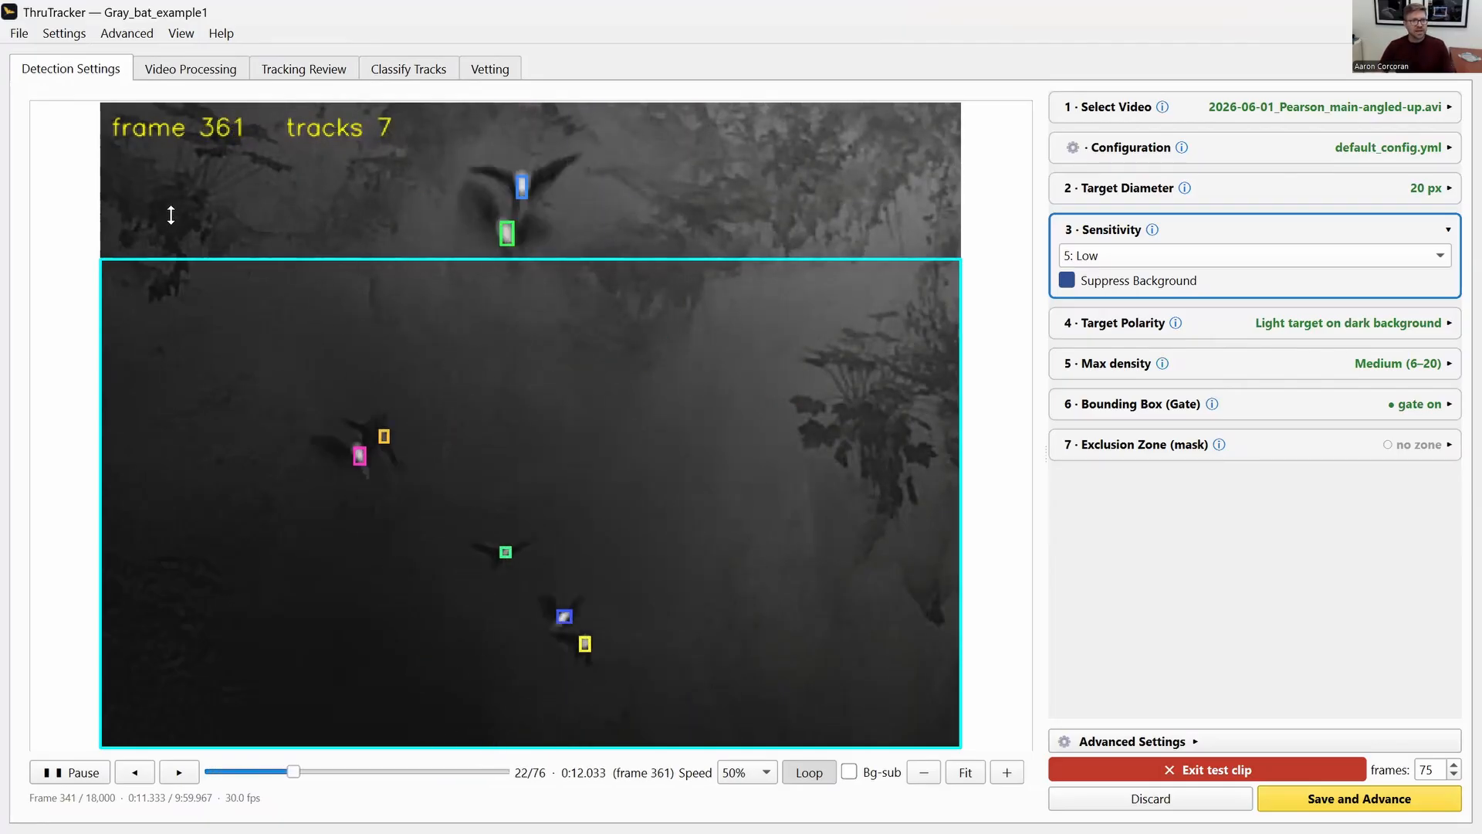
left_click(173, 68)
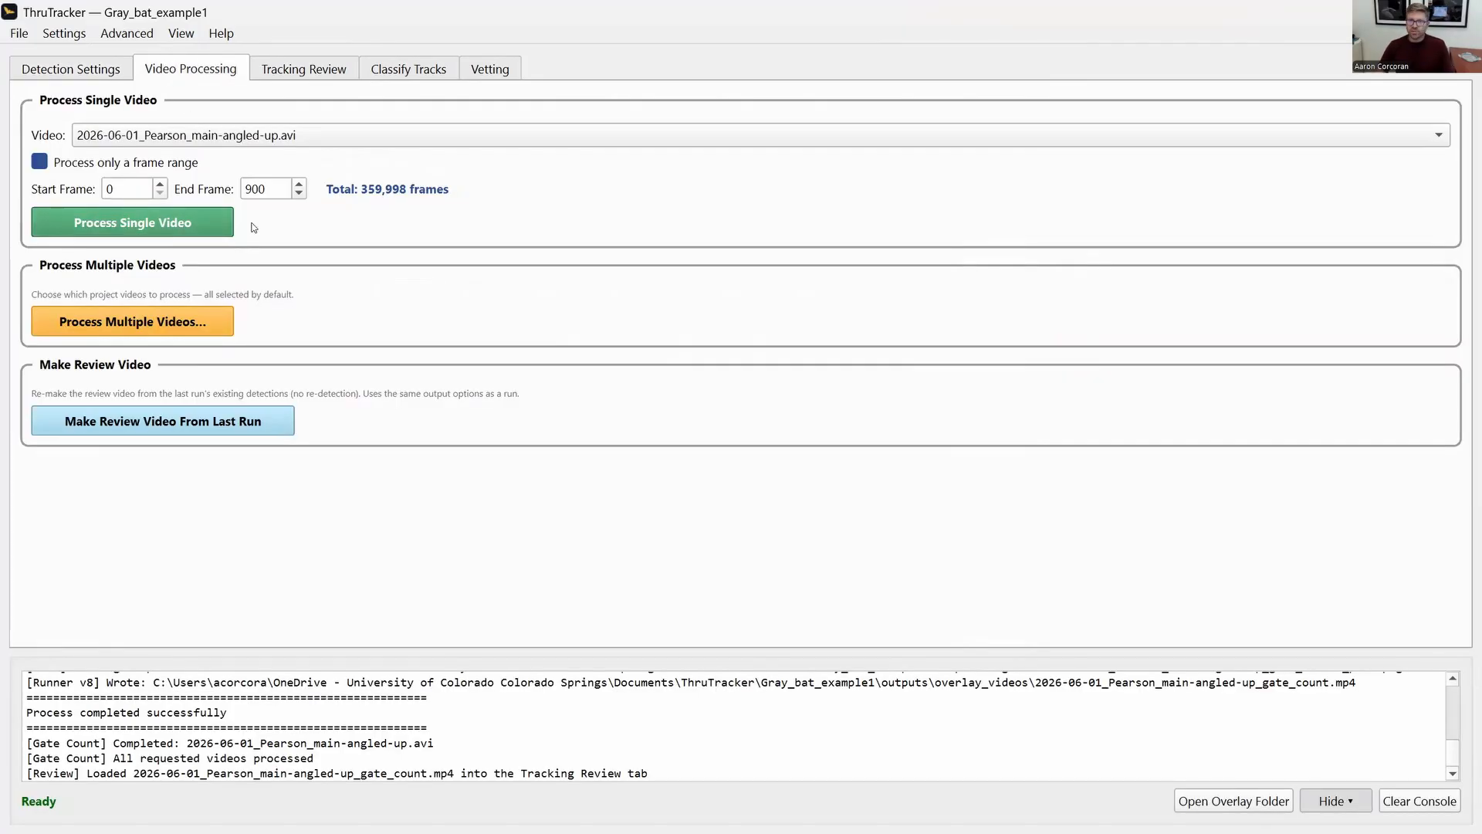
left_click(71, 162)
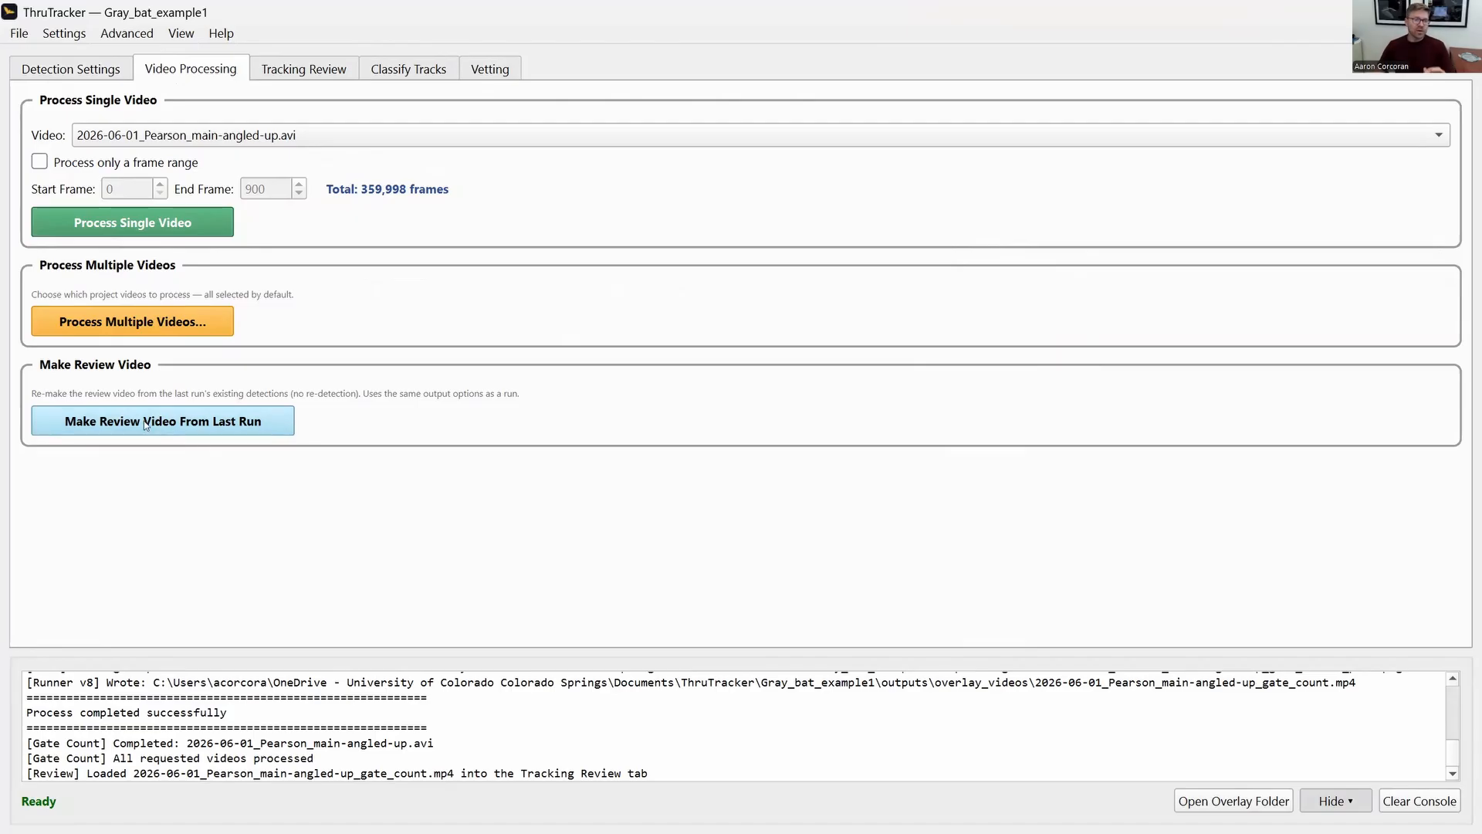
Step: Try configuring a review video from the last run with 0 trail squares, Tracks-only output and Inferno colorizing, and cancel the run
left_click(185, 422)
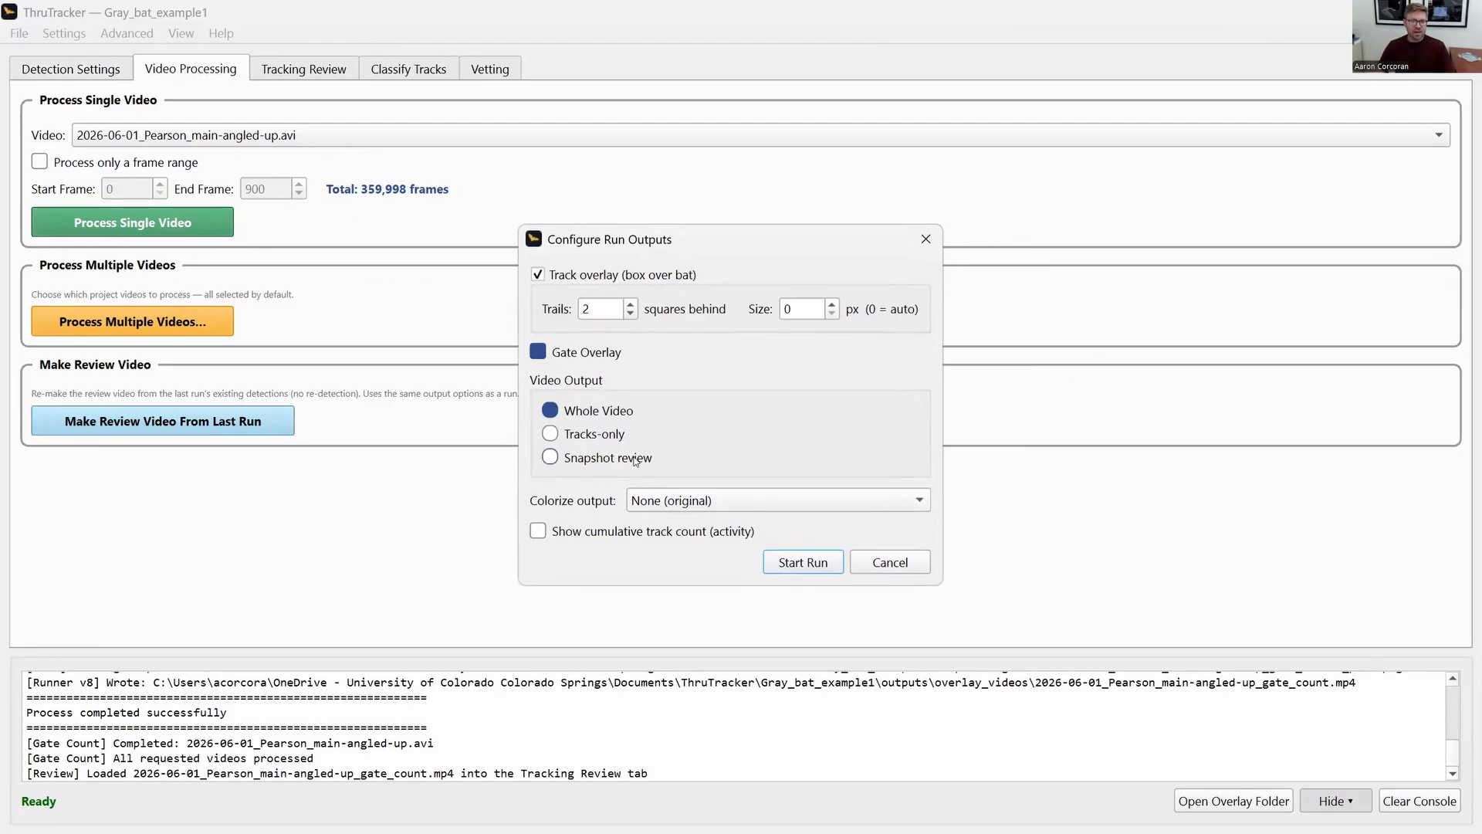
left_click(629, 315)
left_click(630, 315)
left_click(588, 434)
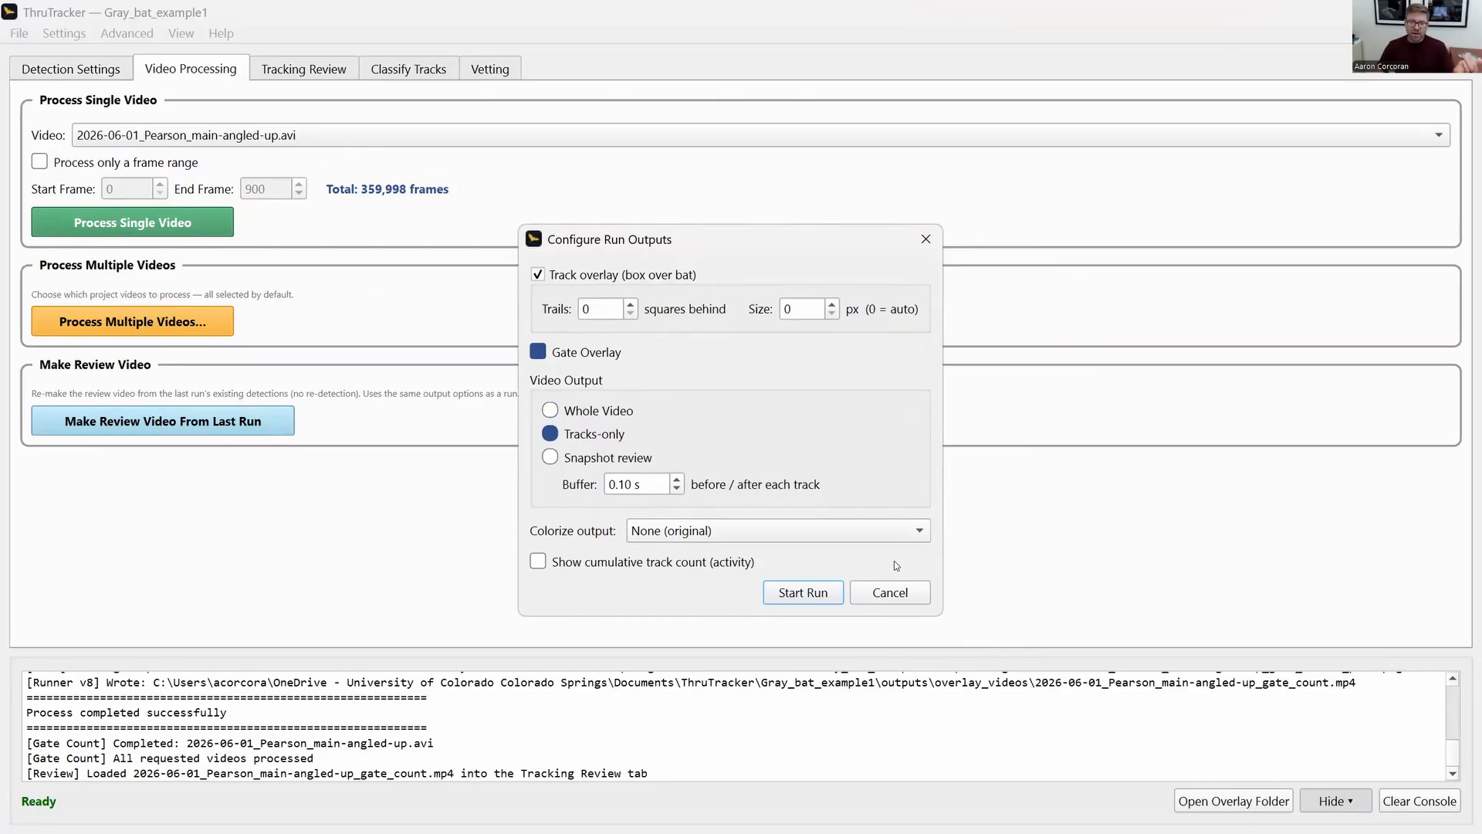
left_click(678, 531)
left_click(679, 556)
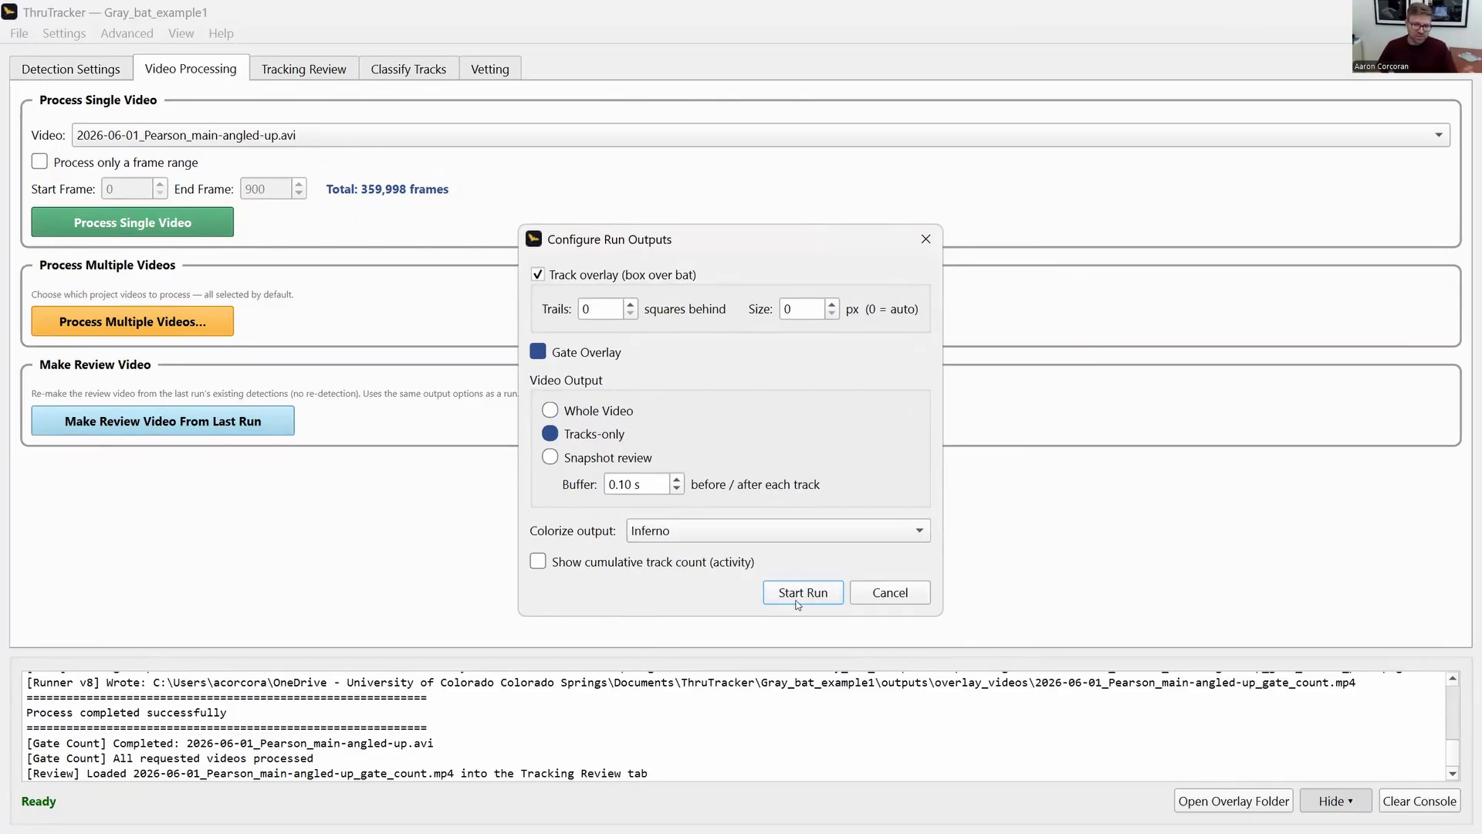
left_click(910, 595)
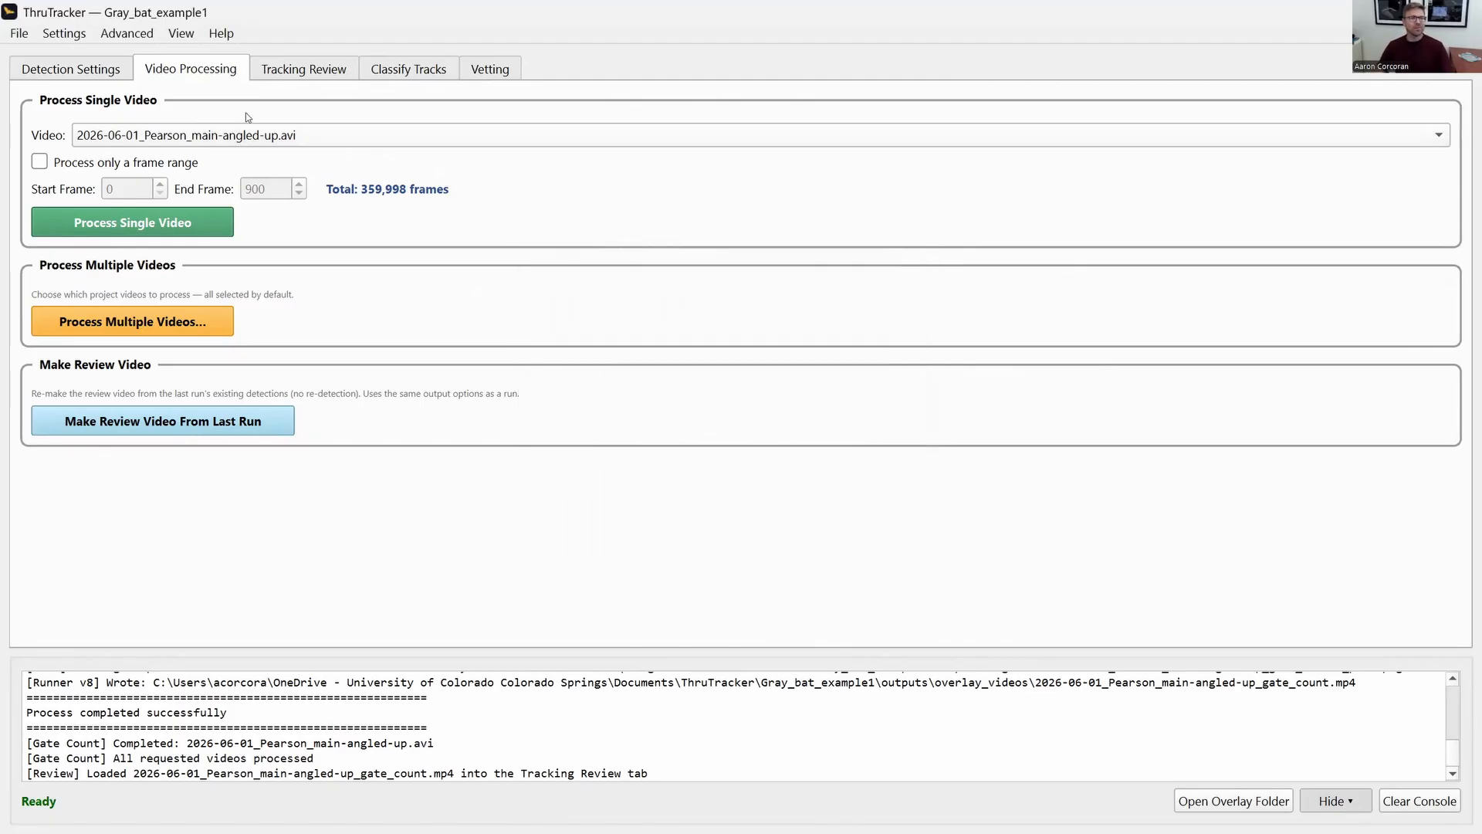
Step: Return to the tracking review and check which review videos are available to load
left_click(307, 74)
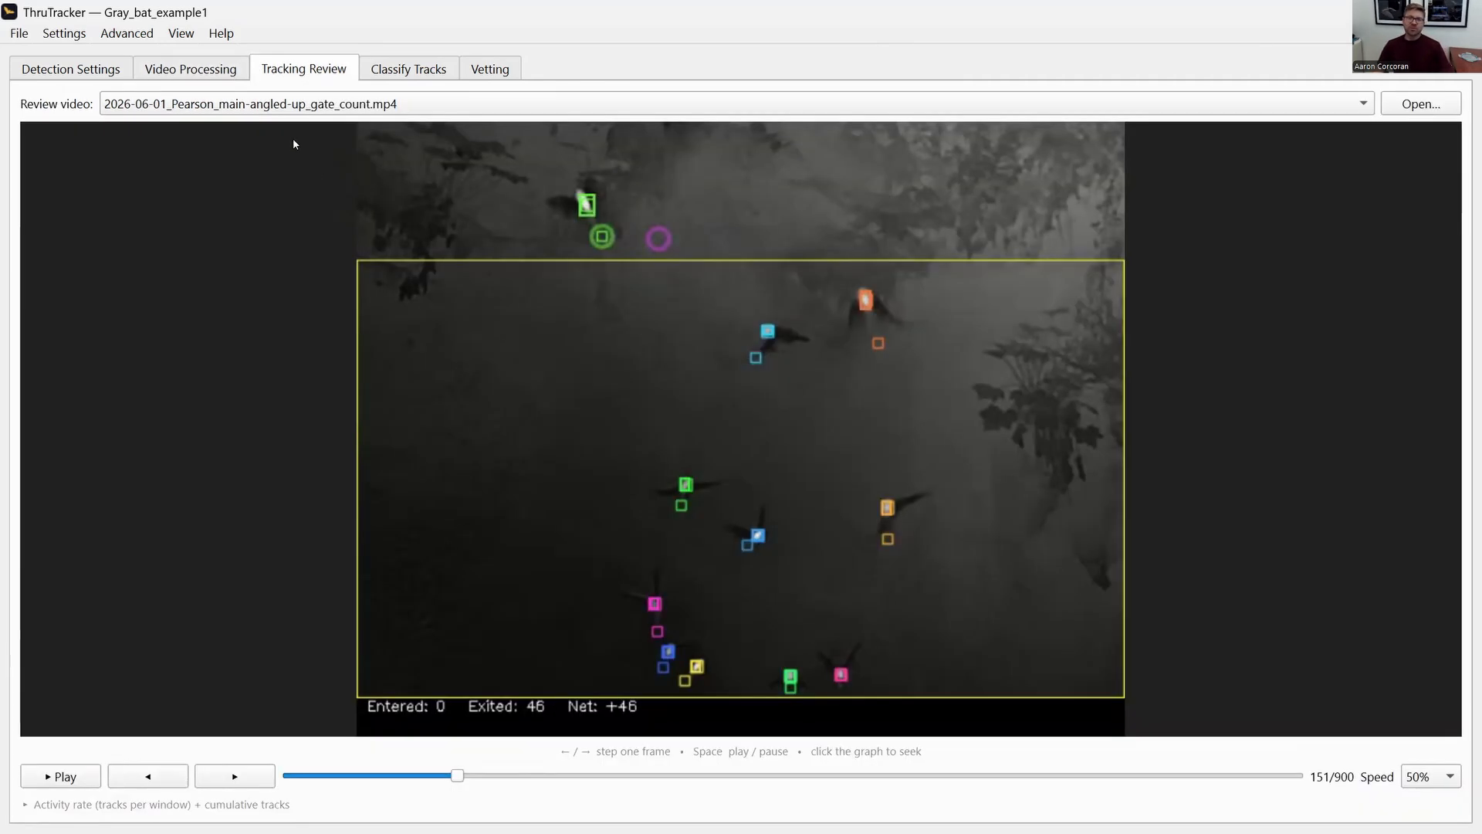
left_click(332, 112)
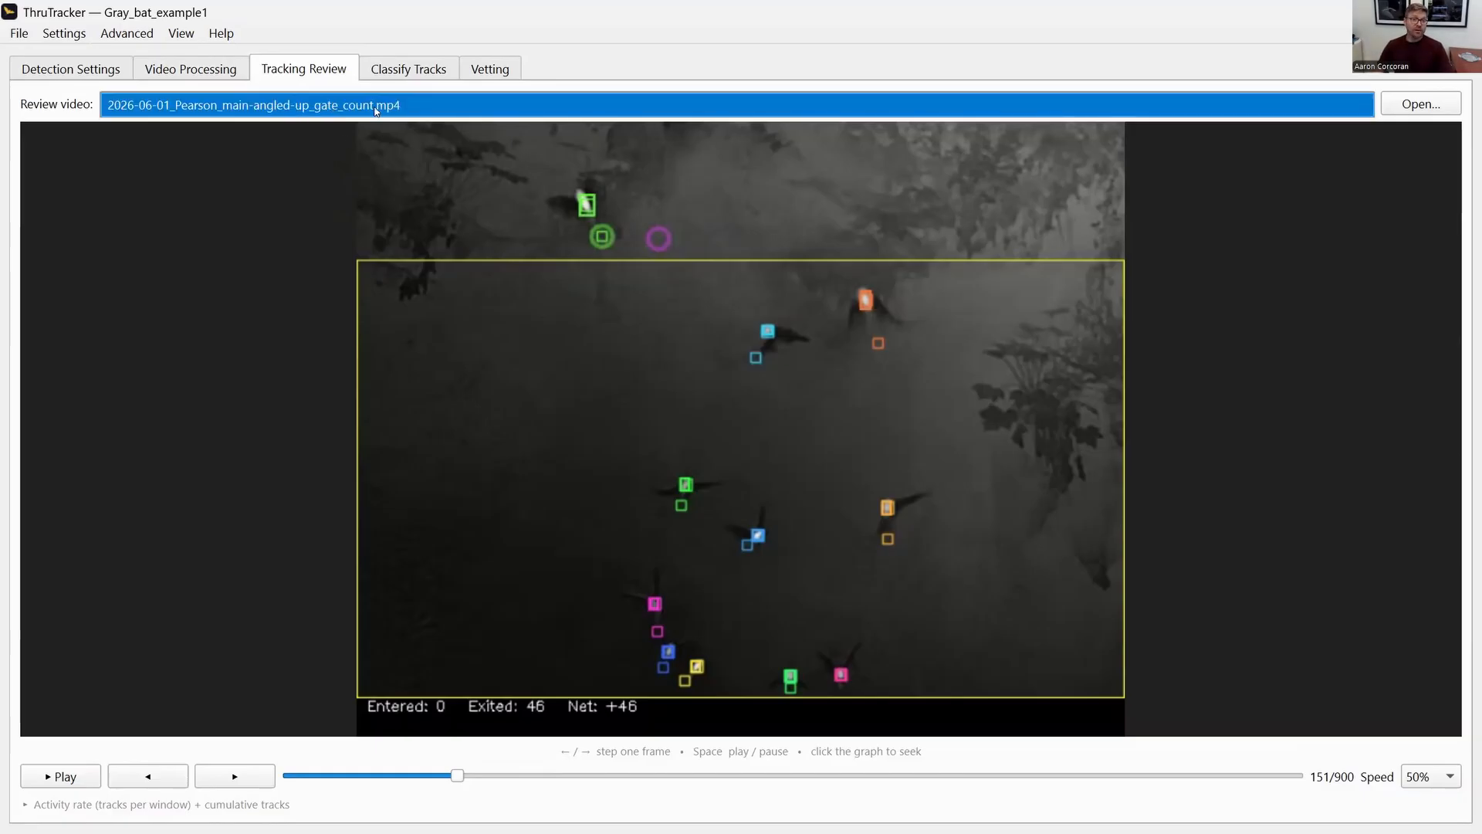
left_click(376, 111)
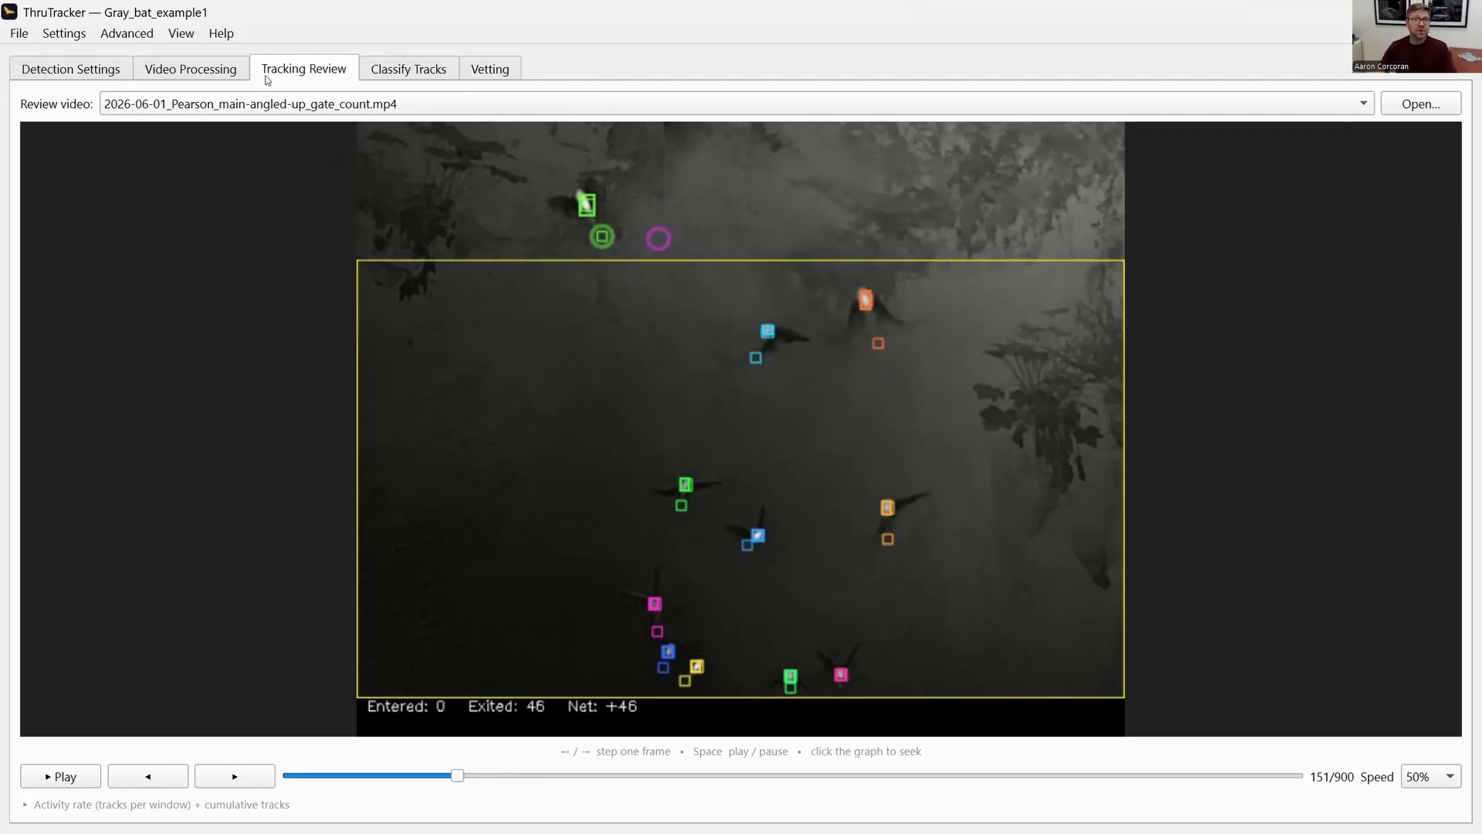
Step: Show the project folder in File Explorer and open 2026-06-01_Pearson_main-angled-up_gate_count.mp4 from outputs/overlay_videos in VirtualDub2
left_click(22, 35)
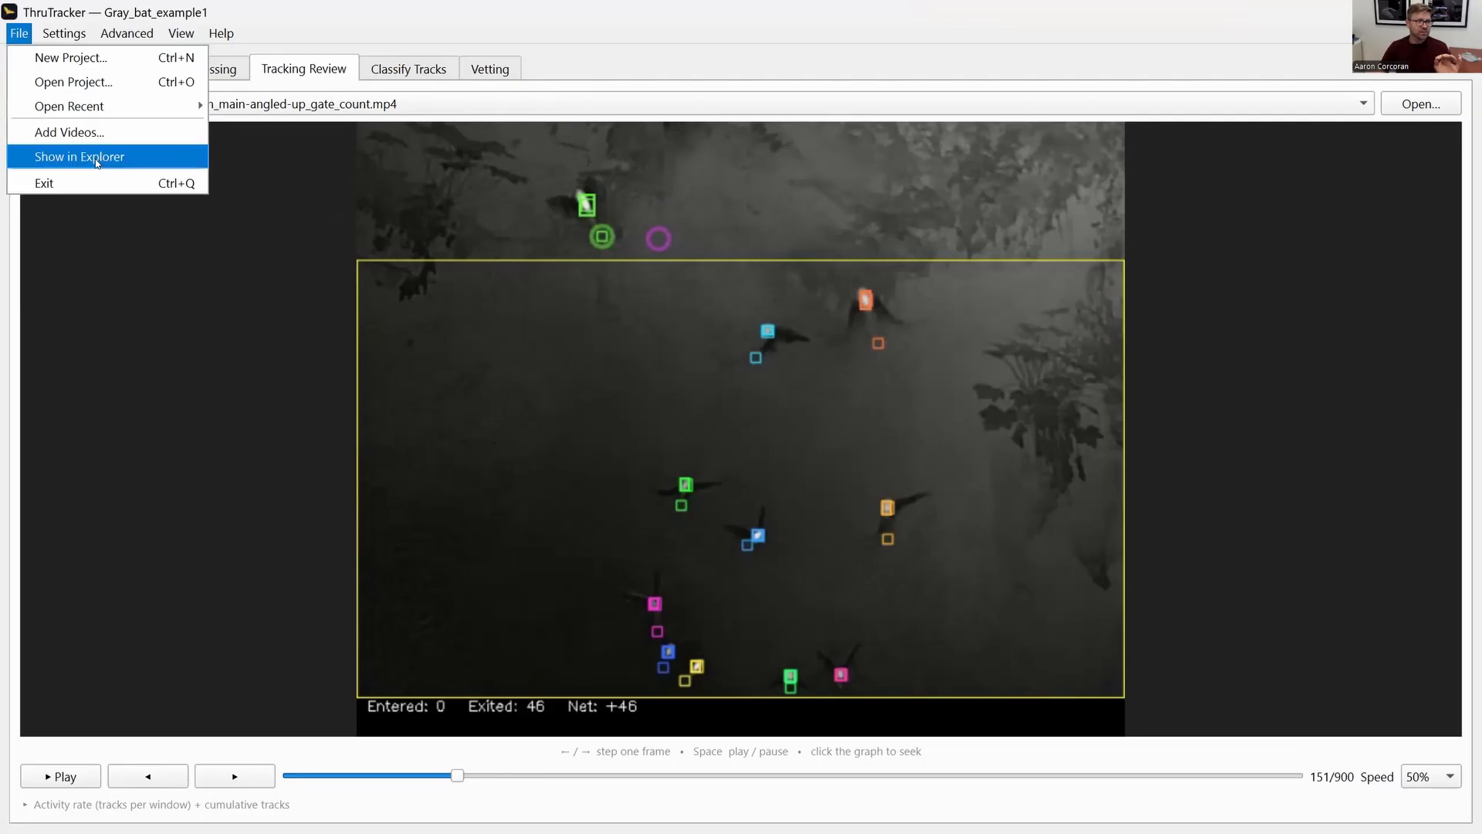
left_click(98, 160)
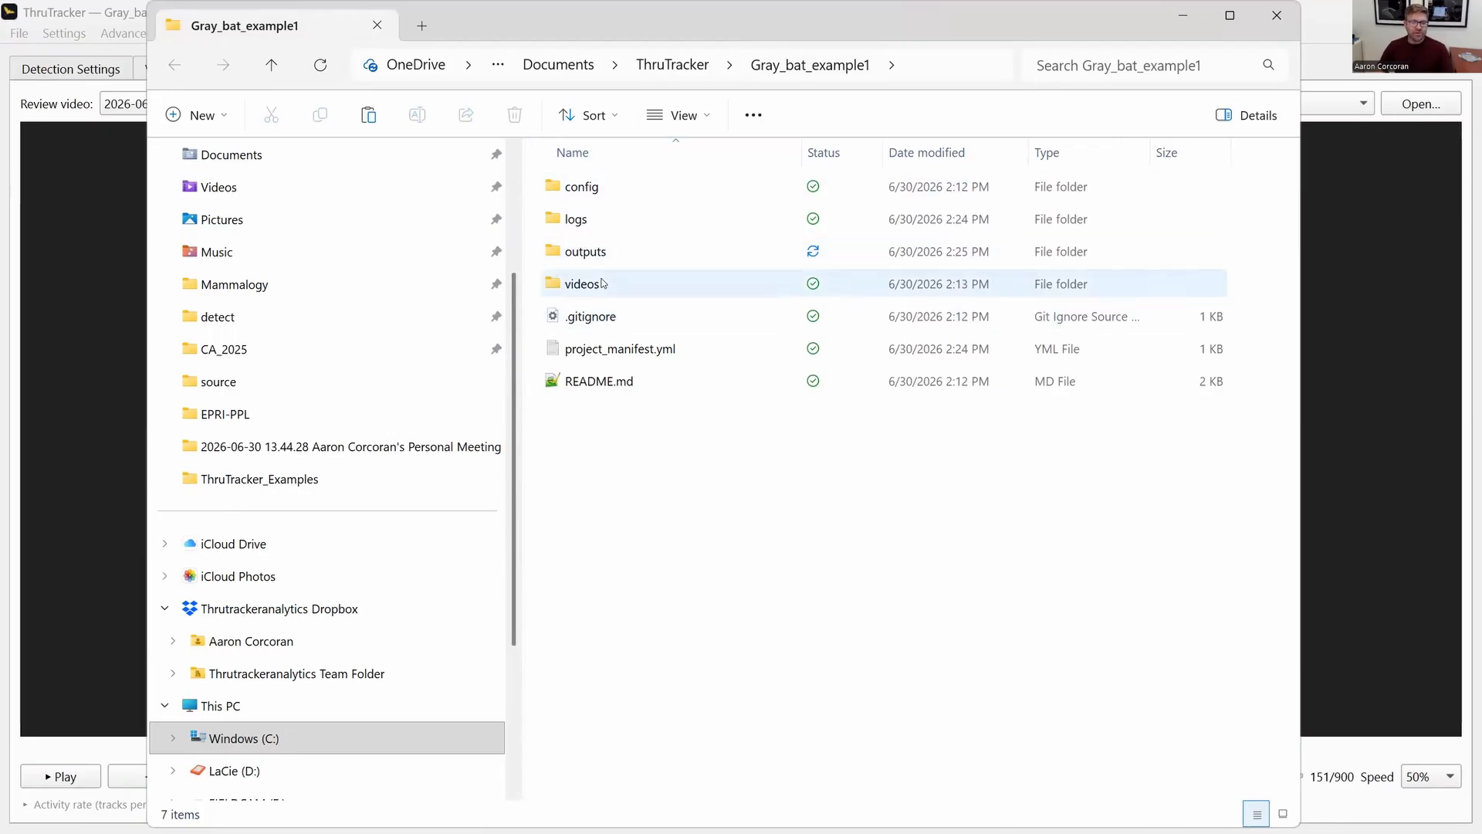
mouse_move(594, 252)
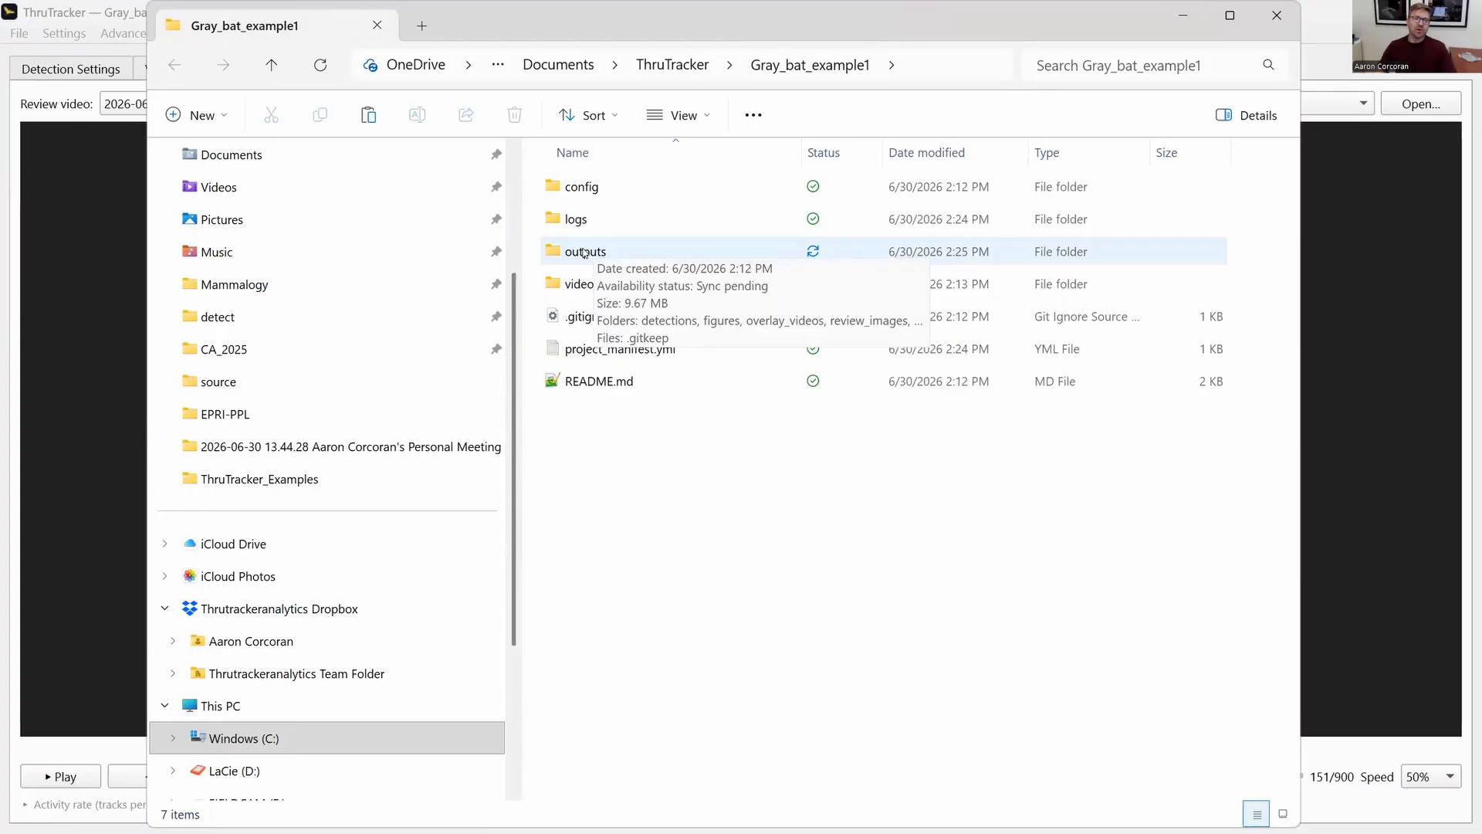
double_click(584, 253)
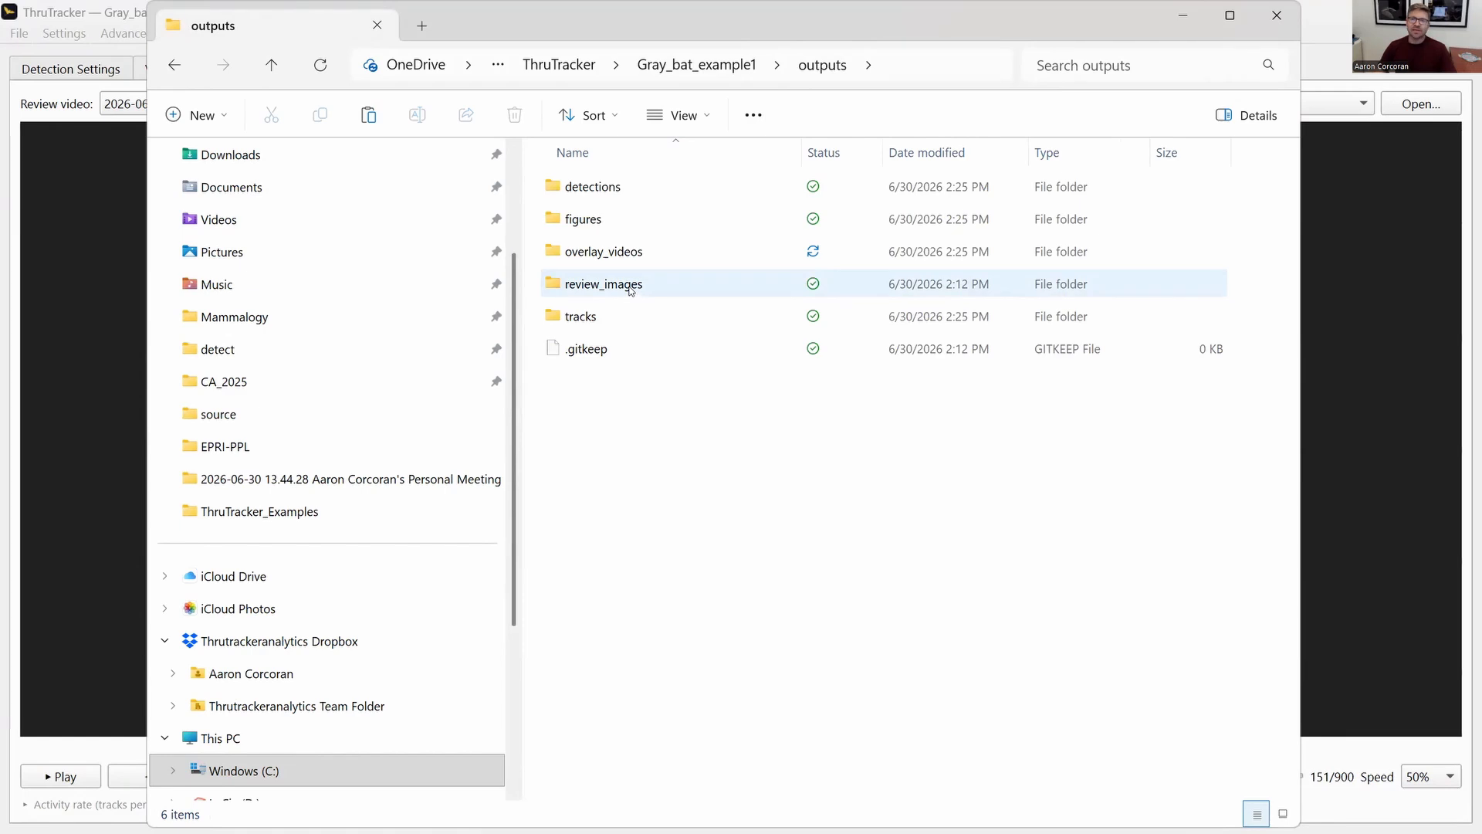
double_click(600, 253)
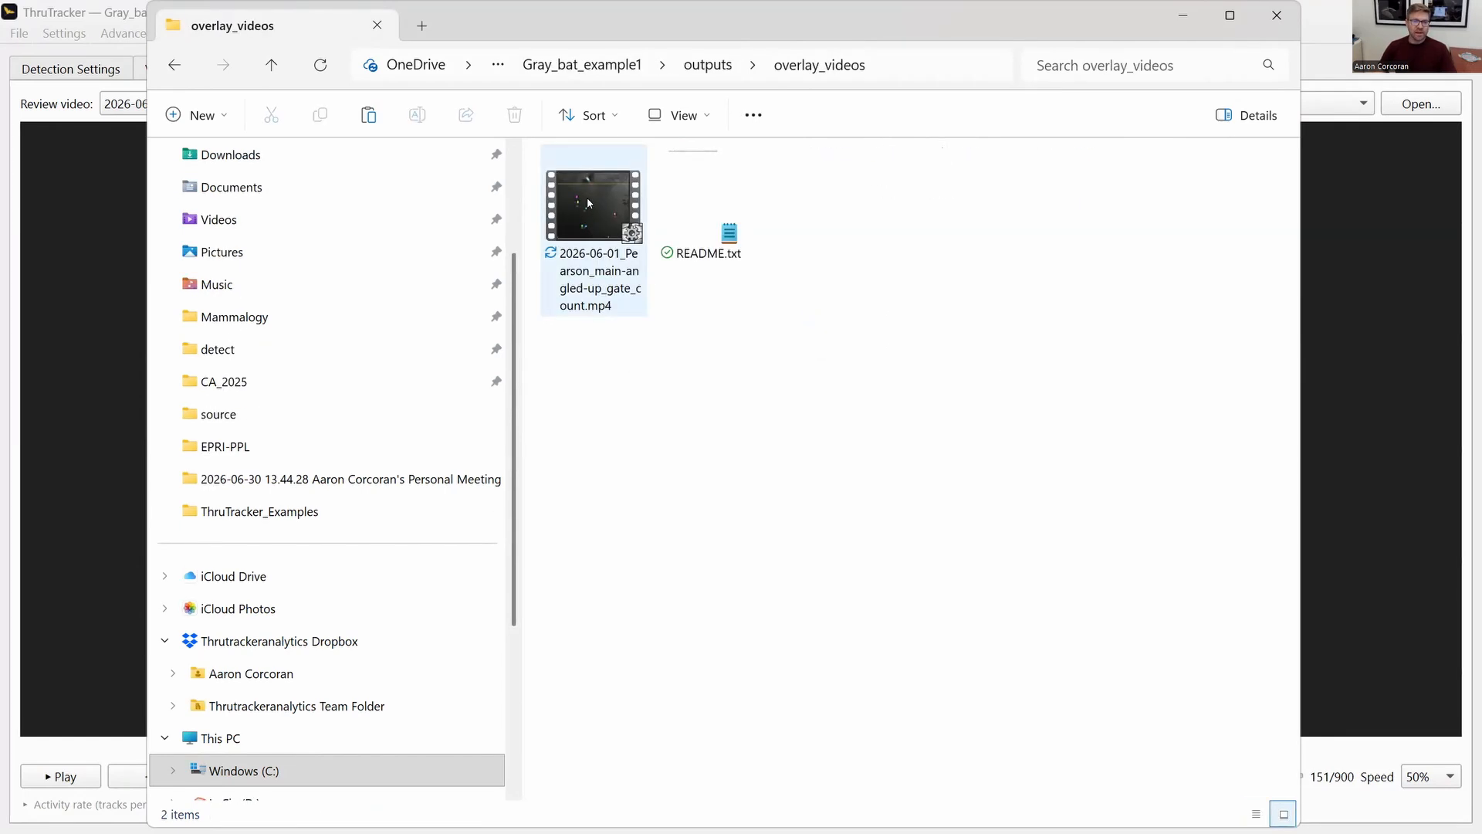
double_click(589, 203)
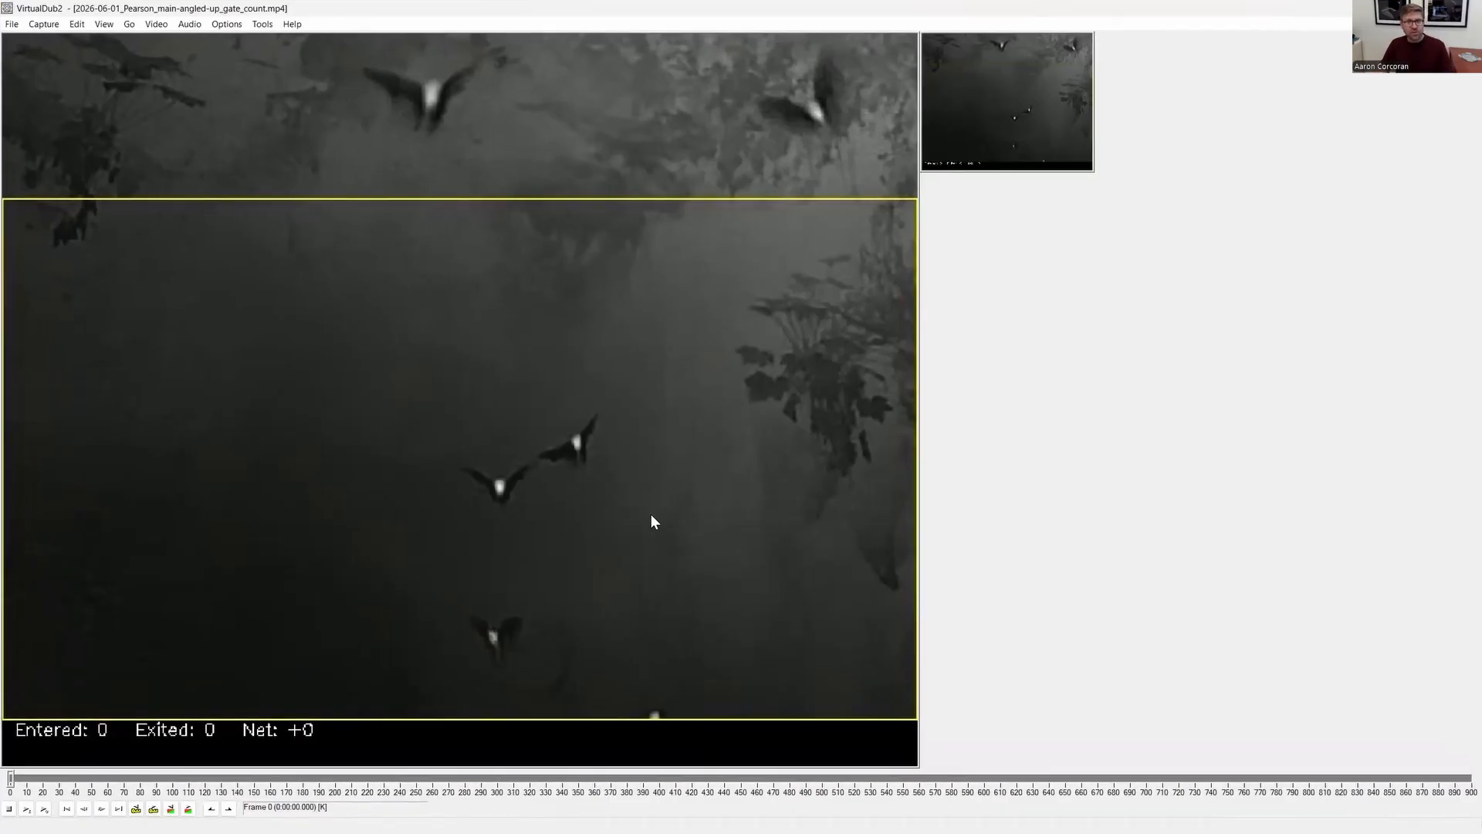
Step: Advance the gate-count video from frame 0 to frame 90, examining the track overlays and the exit counts
key("Right")
key("Right")
key("Right")
key("Right")
key("Right")
key("Right")
key("Right")
key("Right")
key("Right")
key("Right")
key("Right")
key("Right")
key("Right")
key("Right")
key("Right")
key("Right")
key("Right")
key("Right")
key("Right")
key("Right")
key("Right")
key("Right")
key("Right")
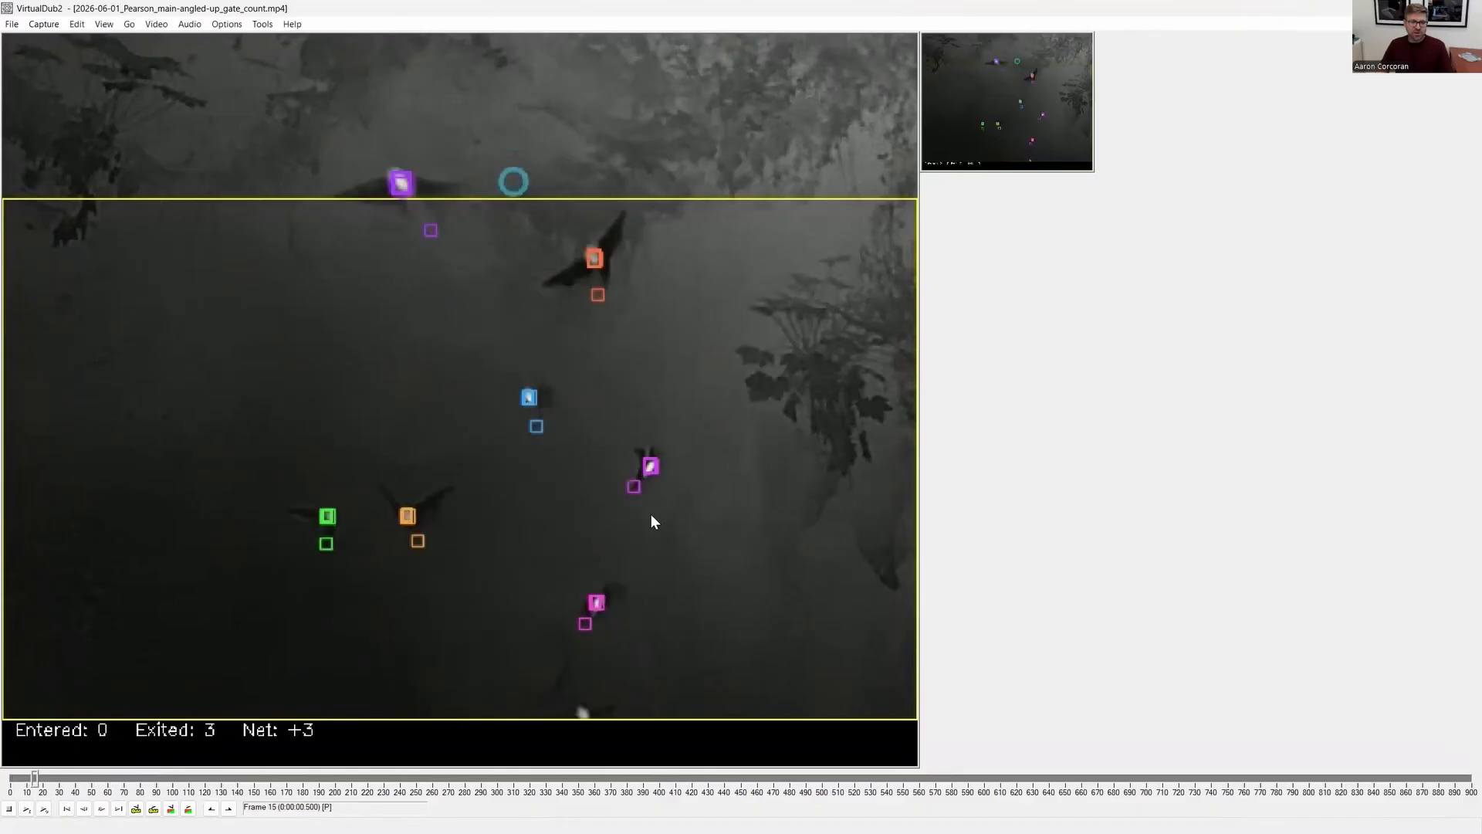
key("Right")
key("Right")
key("Right")
key("Right")
key("Right")
key("Right")
key("Right")
key("Right")
key("Right")
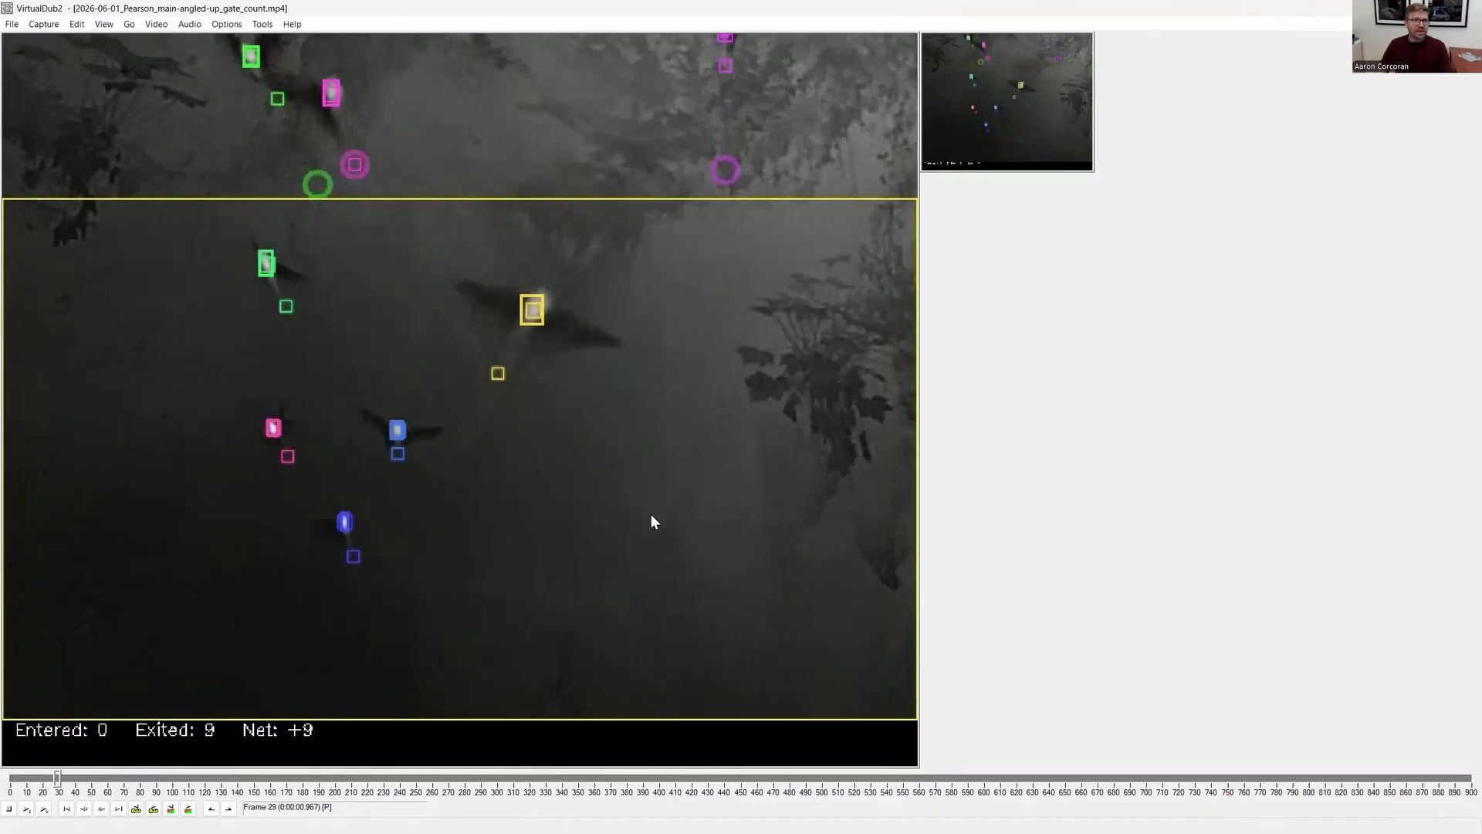
key("Right")
key("Right")
key("Right")
key("Right")
key("Right")
key("Right")
key("Right")
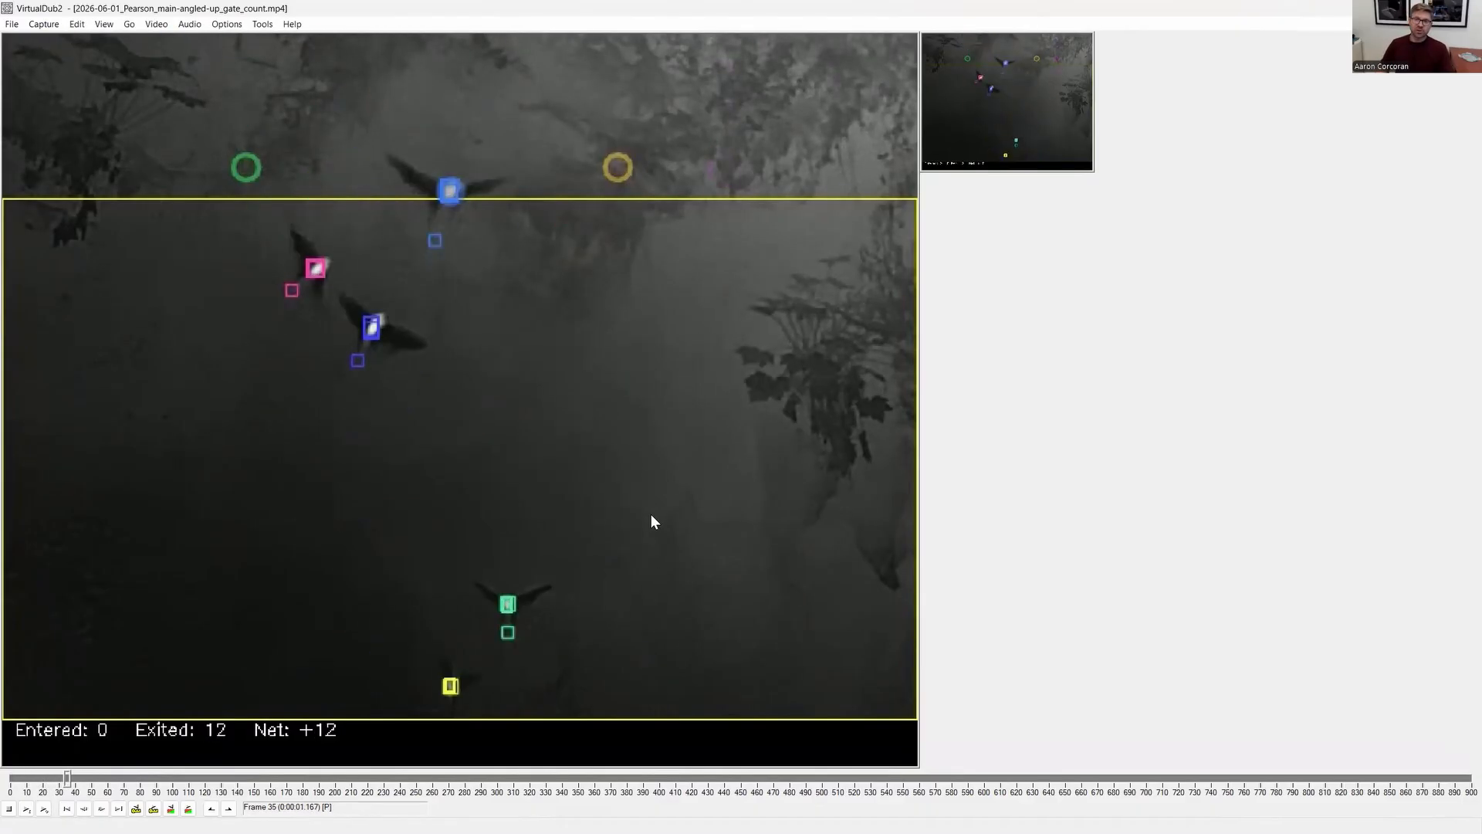
key("Right")
key("Right")
key("Right")
key("Right")
key("Right")
key("Right")
key("Right")
key("Right")
key("Right")
key("Right")
key("Right")
key("Right")
key("Right")
key("Right")
key("Right")
key("Right")
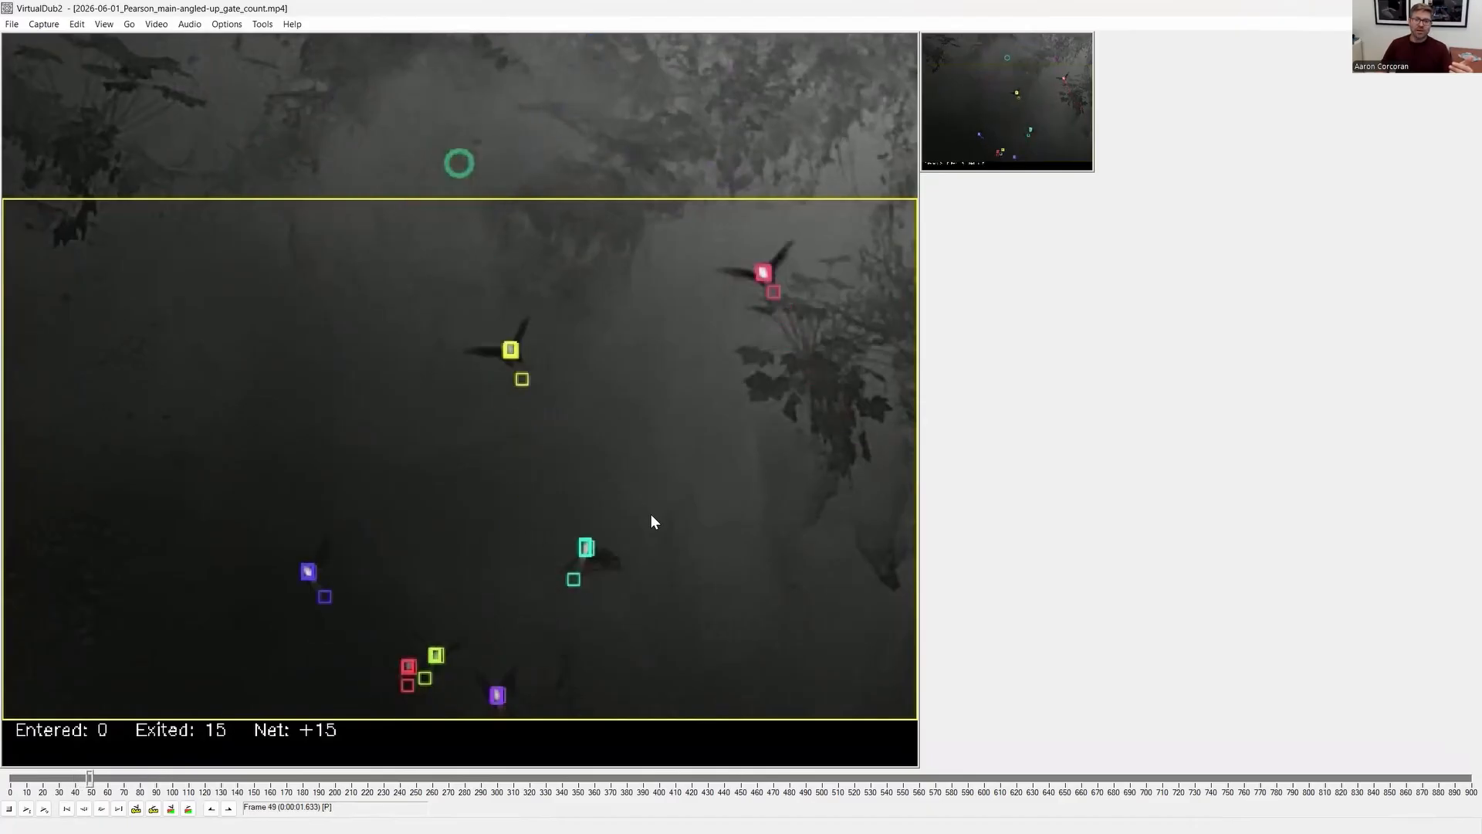
key("Right")
key("Right")
key("Right")
key("Right")
key("Right")
key("Right")
key("Right")
key("Right")
key("Right")
key("Right")
key("Right")
key("Right")
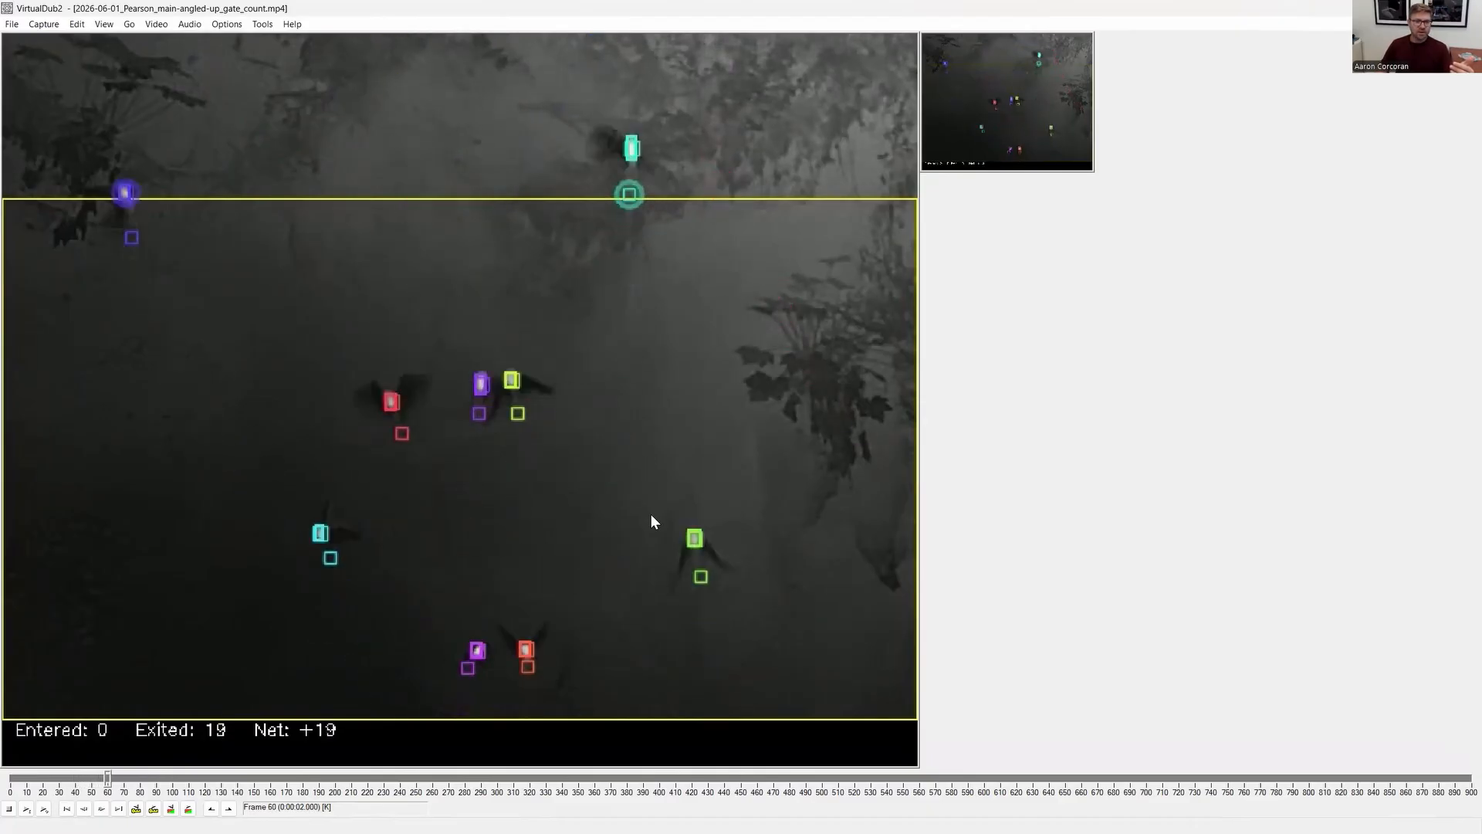
key("Right")
key("Right")
key("Right")
key("Right")
key("Right")
key("Right")
key("Right")
key("Right")
key("Right")
key("Right")
key("Right")
key("Right")
key("Right")
key("Right")
key("Right")
key("Right")
key("Right")
key("Right")
key("Right")
key("Right")
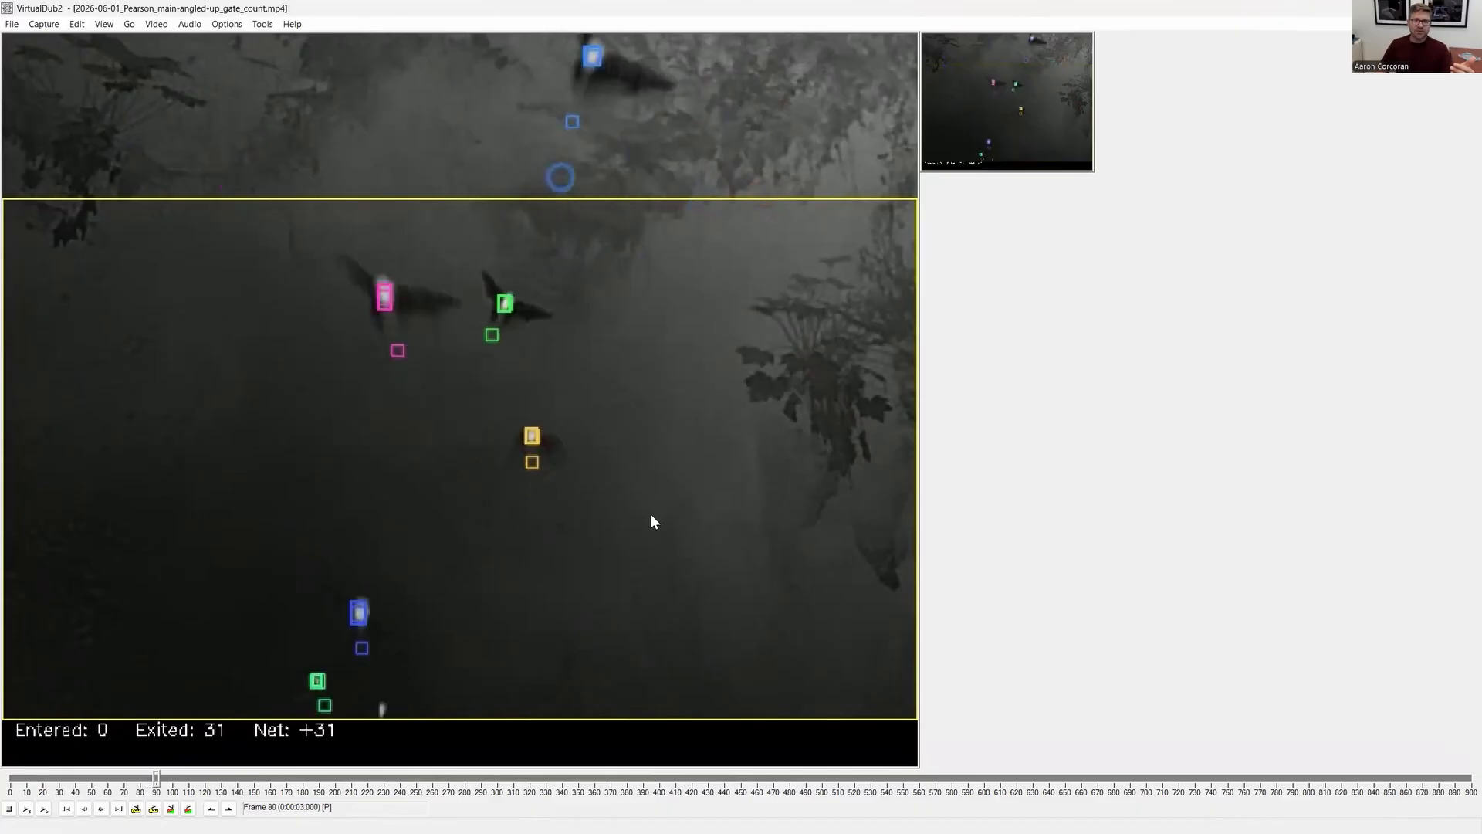
Step: Step the gate-count video frame by frame from frame 90 past frame 111, examining the bat tracks and gate crossings
key("Right")
key("Right")
key("Right")
key("Right")
key("Right")
key("Right")
key("Right")
key("Right")
key("Right")
key("Right")
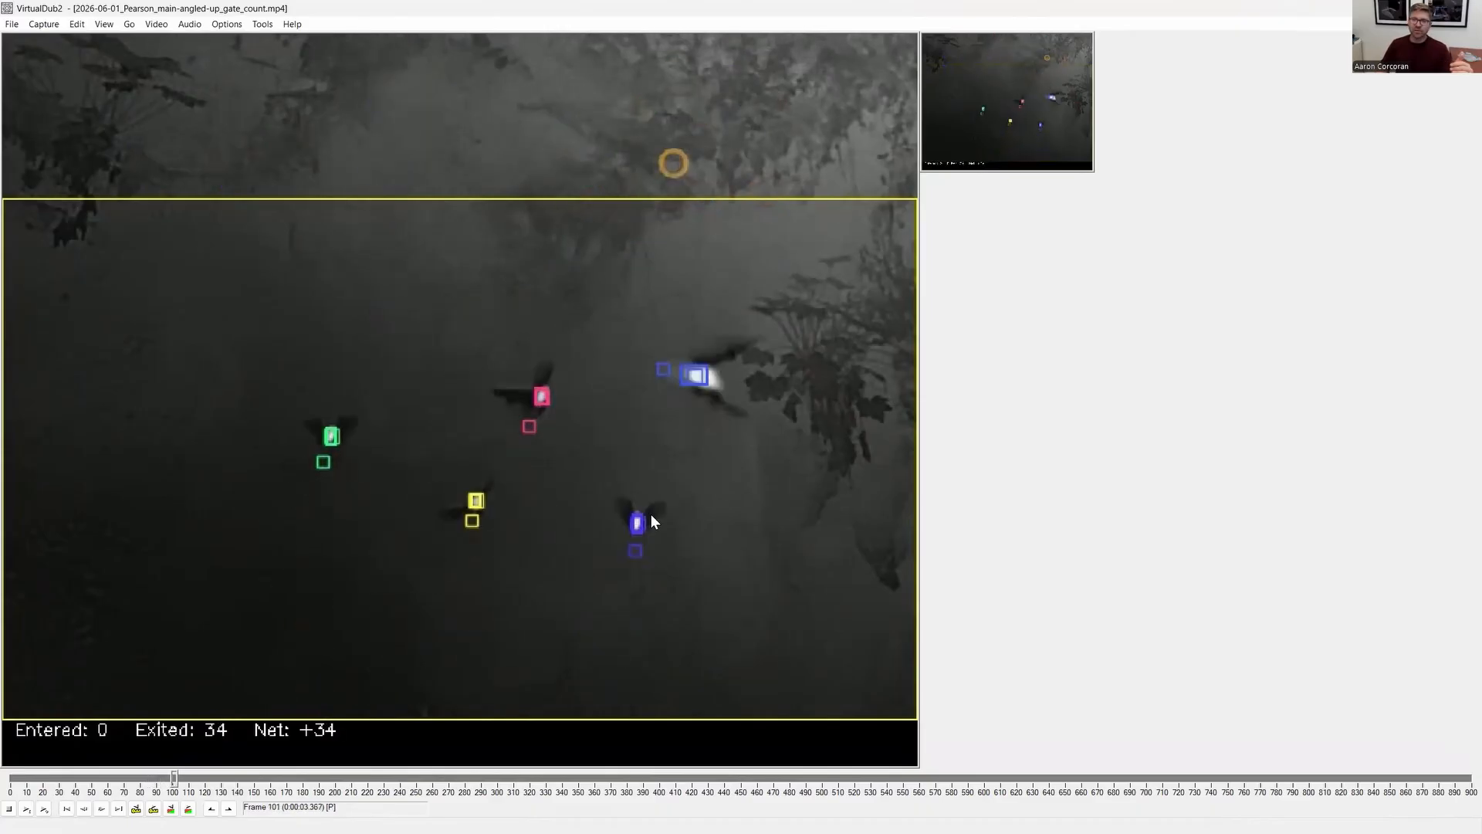
key("Right")
key("Right")
key("Right")
key("Right")
key("Right")
key("Right")
key("Right")
key("Right")
key("Right")
key("Right")
key("Right")
key("Right")
key("Right")
key("Right")
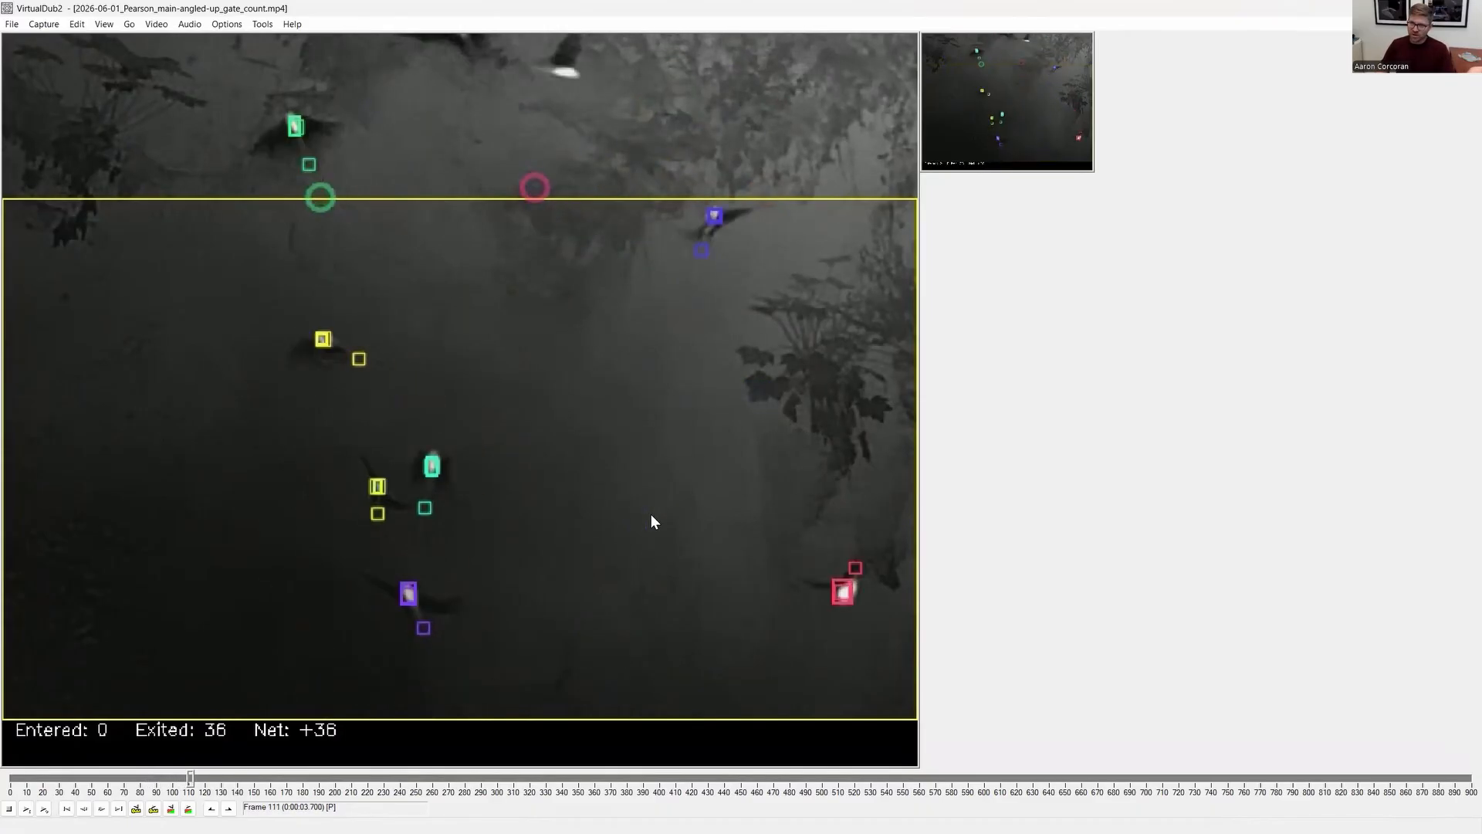
key("Right")
key("Right")
key("Right")
key("Right")
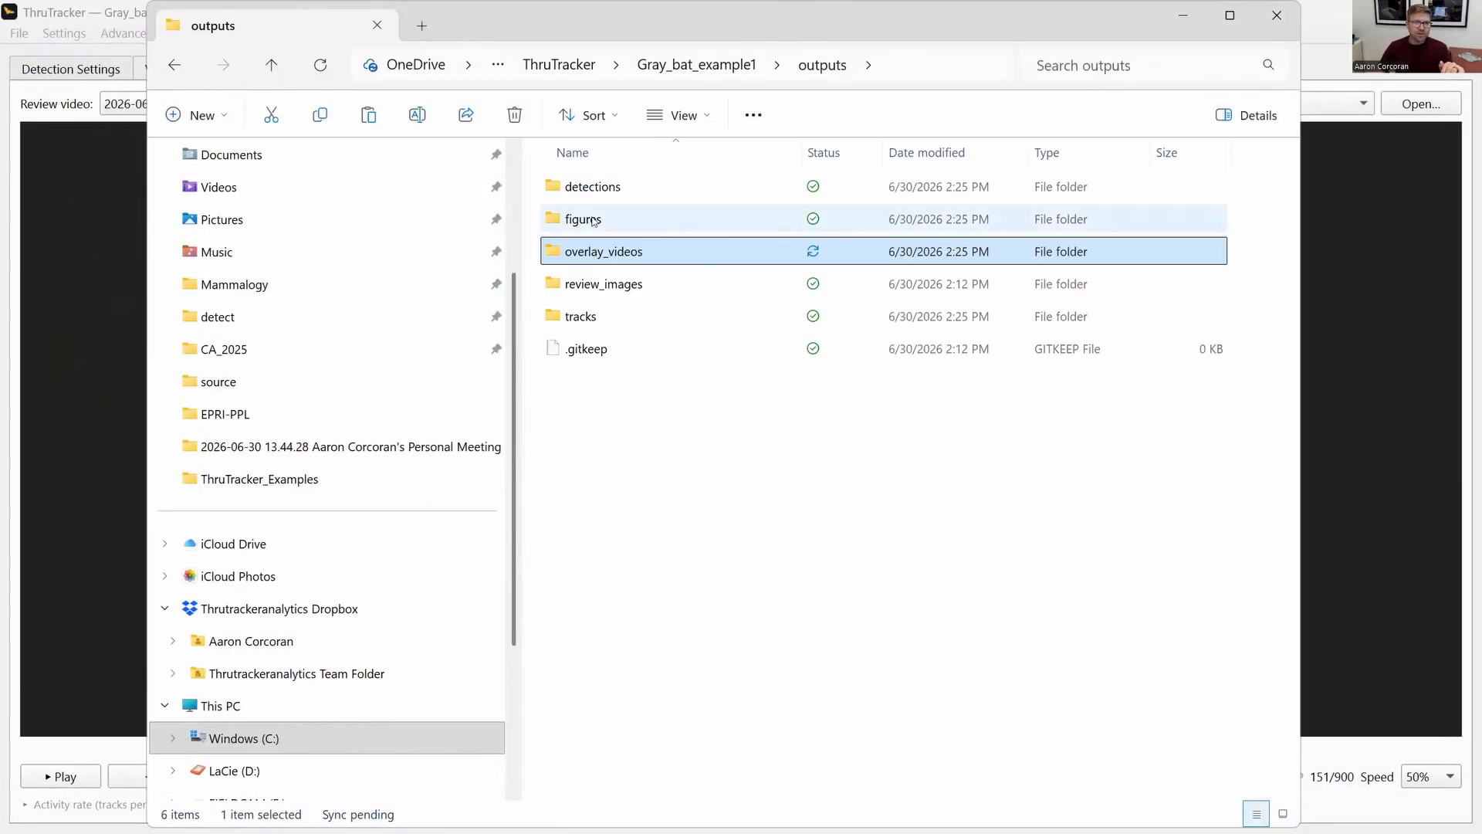
Step: View the gate crossing statistics plot 2026-06-01_Pearson_main-angled-up_gate_counts_plot.png from outputs/figures in the project folder, and close it
double_click(590, 223)
left_click(700, 221)
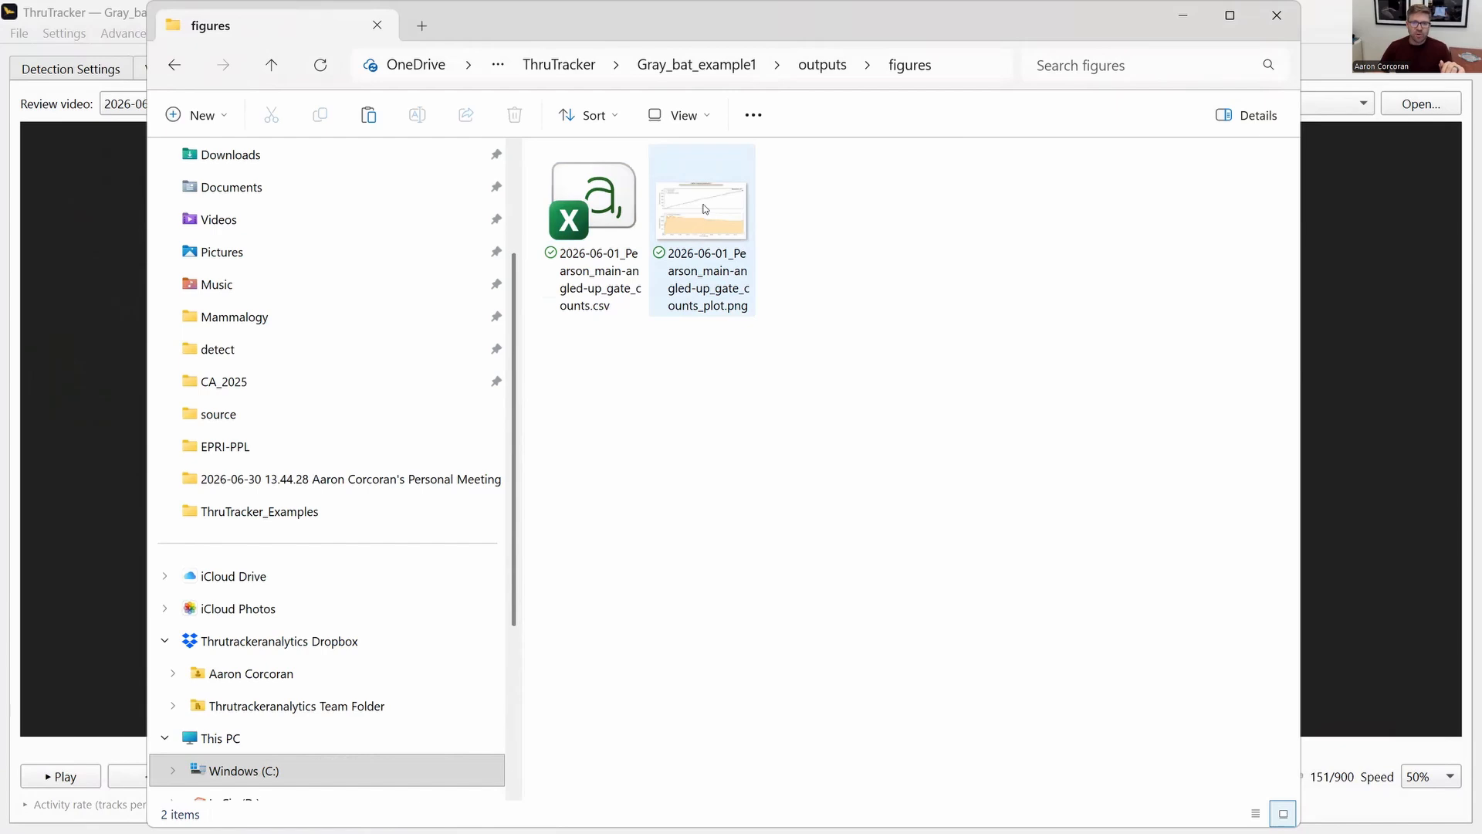
double_click(705, 209)
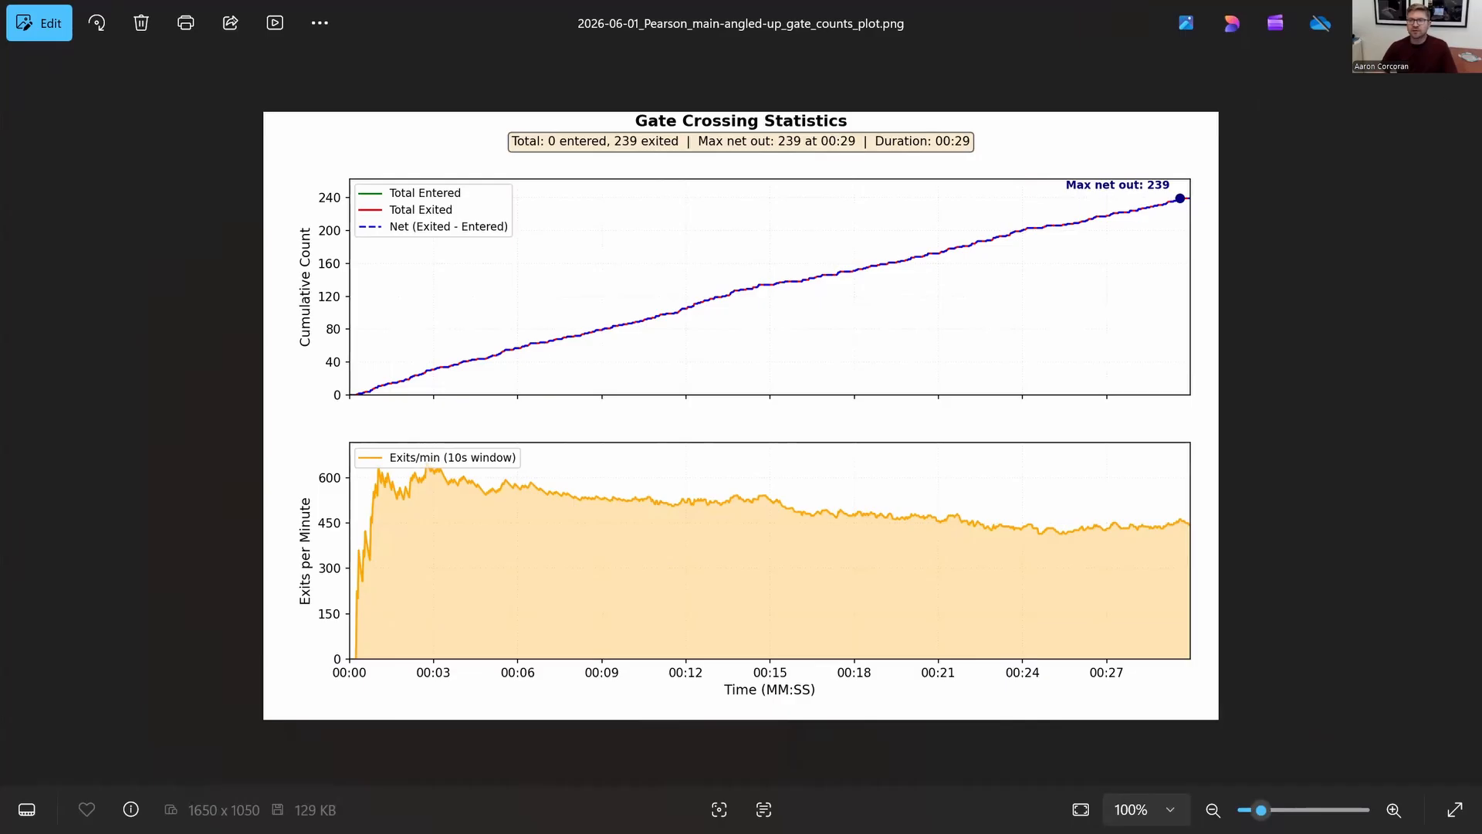
key("alt+F4")
Step: Look through the exported files in the outputs/detections folder and return to the tracking review in ThruTracker
left_click(834, 63)
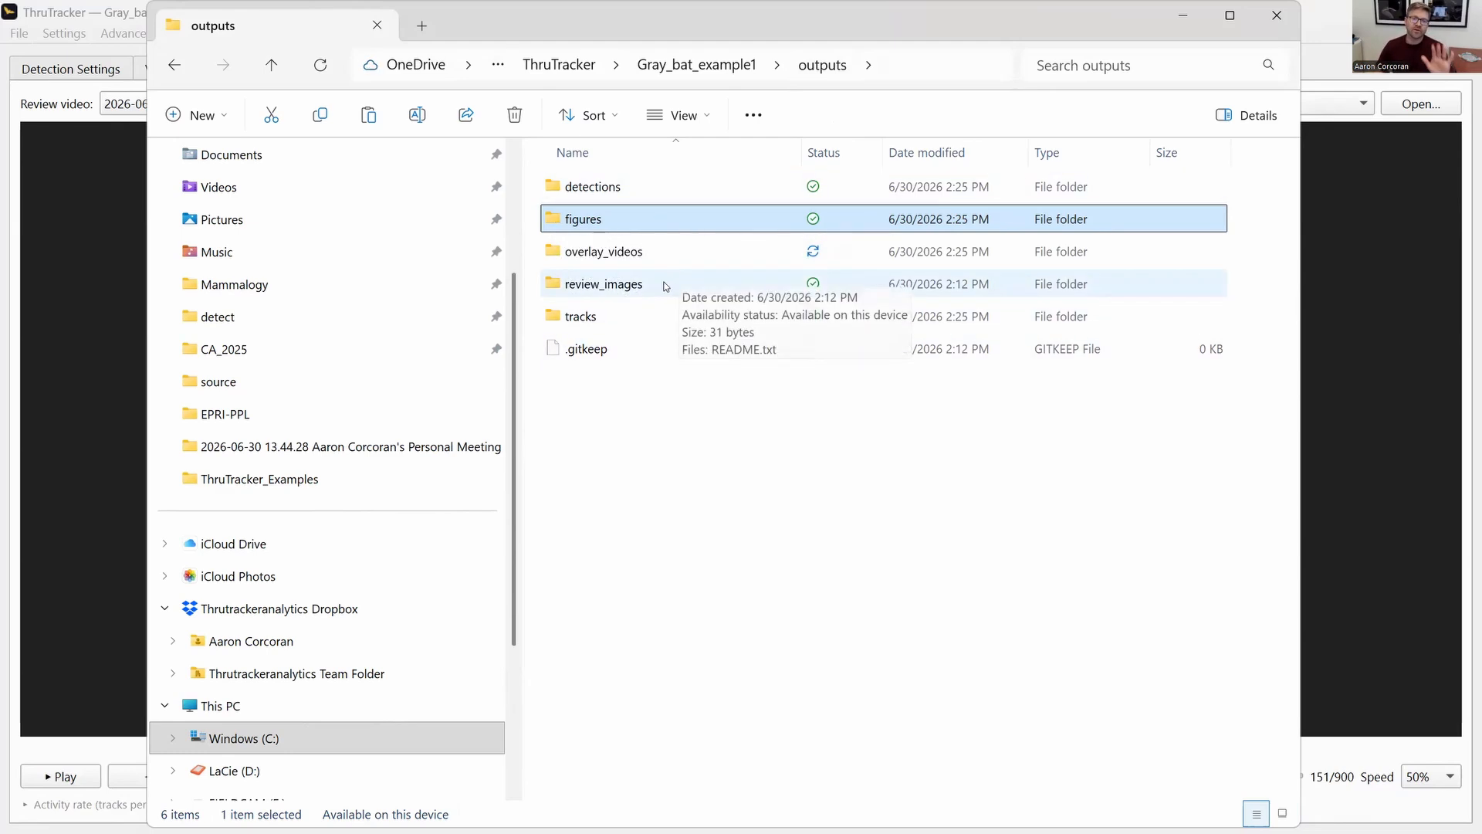
double_click(610, 187)
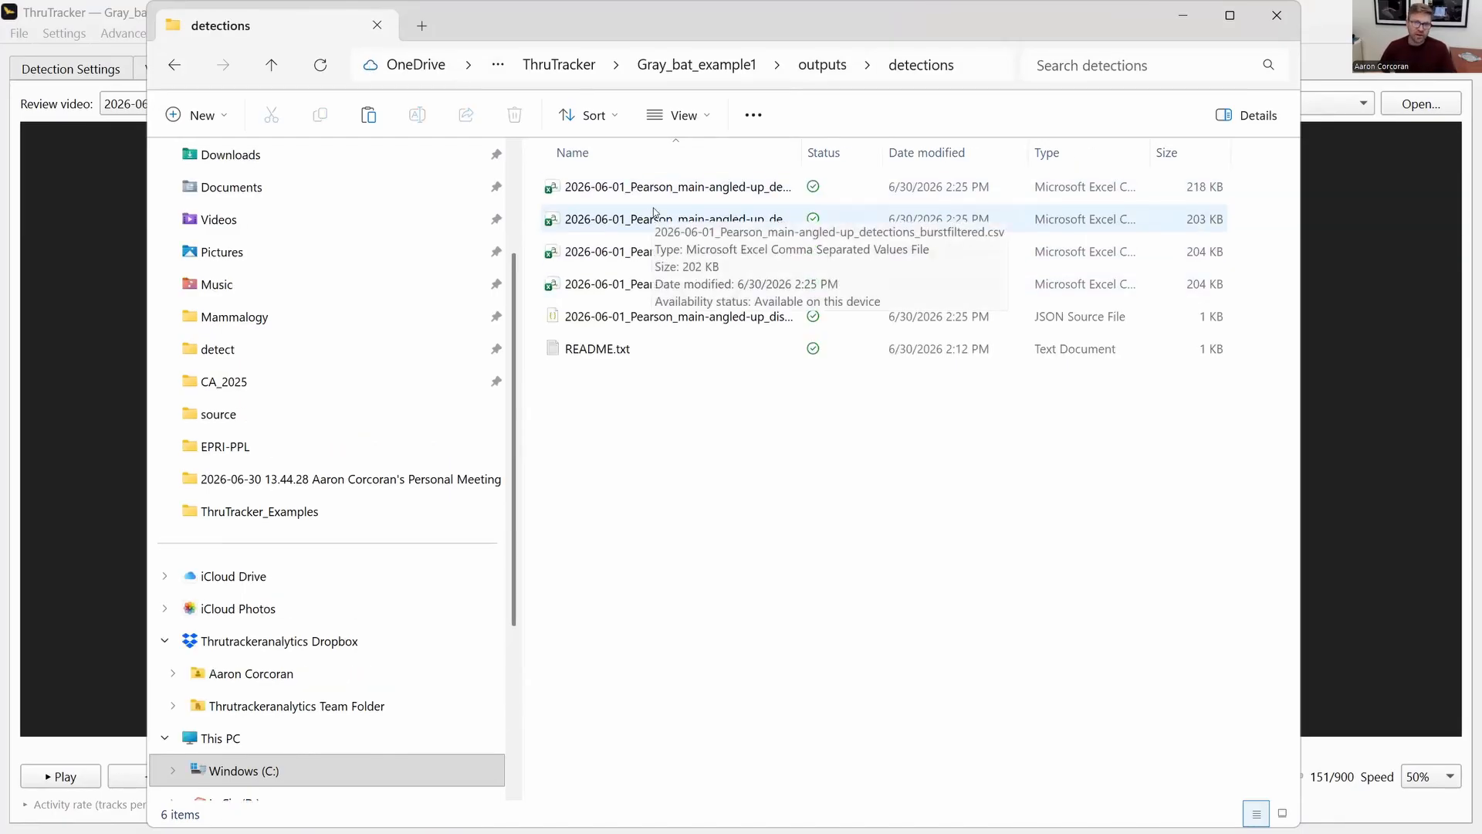
left_click(1314, 42)
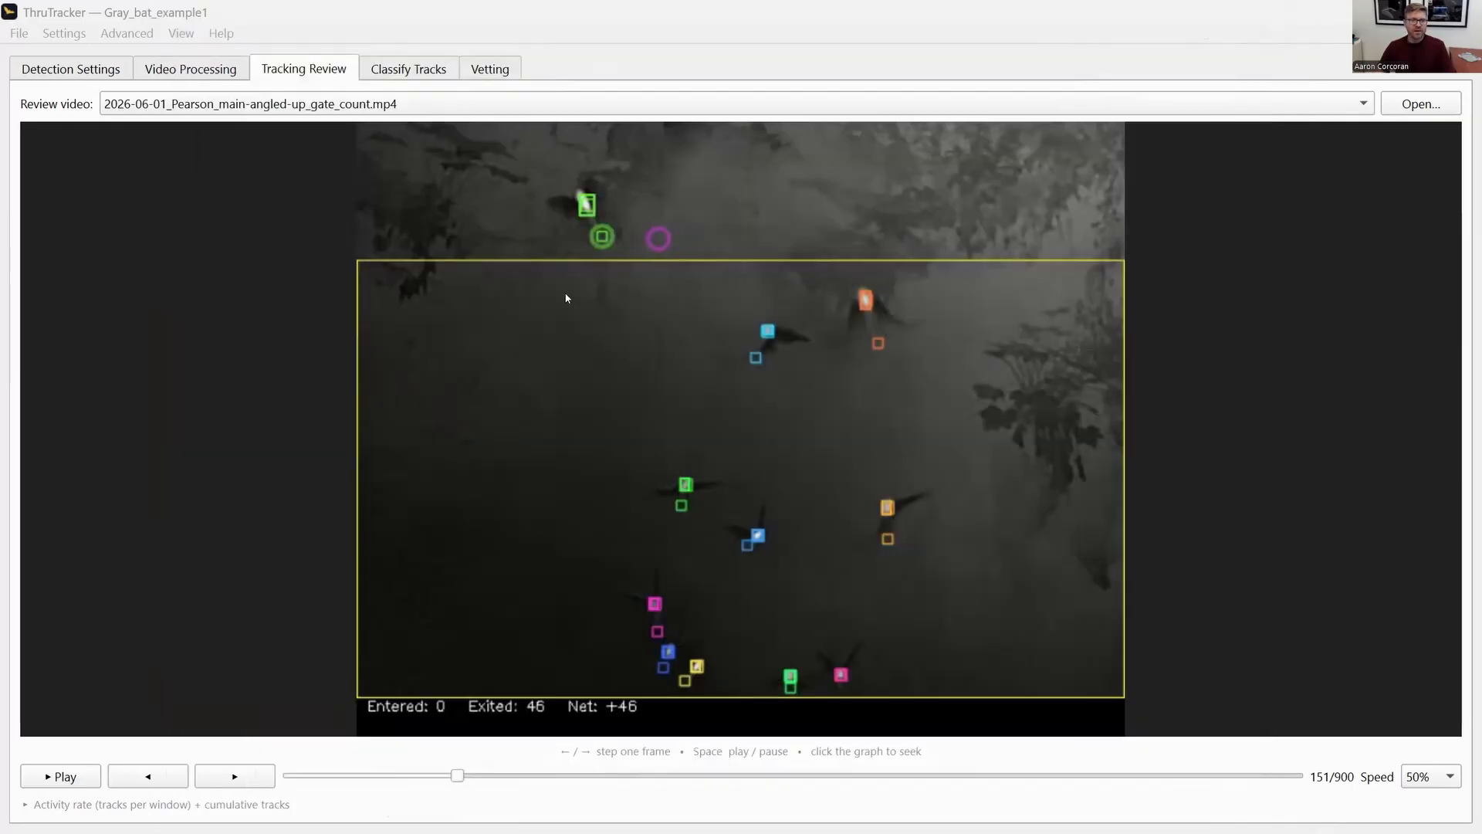